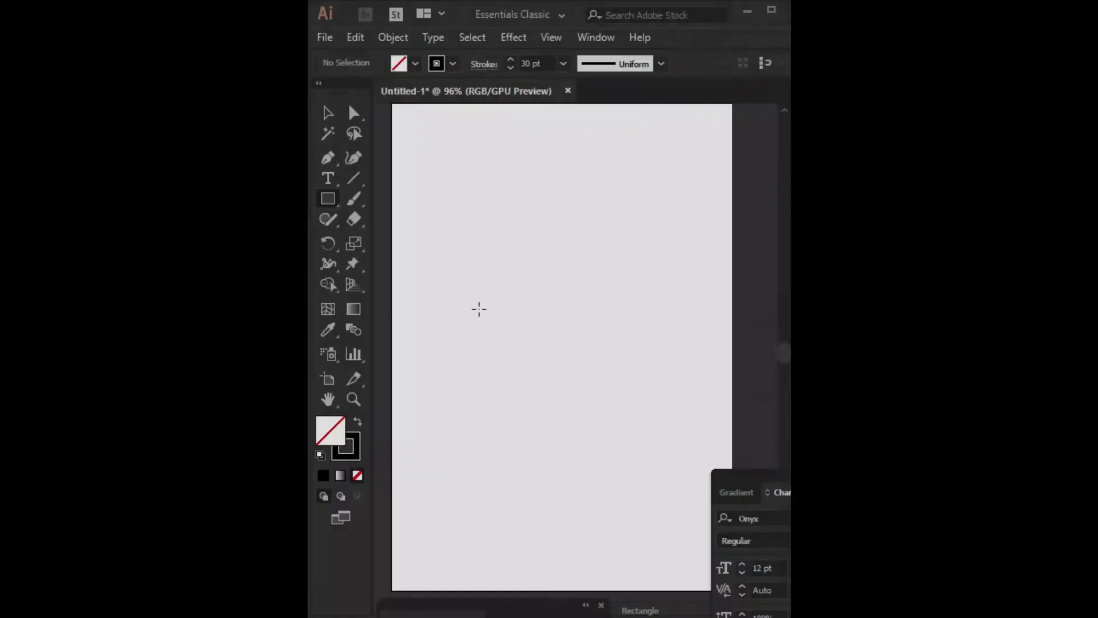
Give the rectangle a red E84328 fill with no outline, then reposition and resize it
{"action": "left_click", "coordinate": [346, 446]}
{"action": "left_click", "coordinate": [358, 474]}
{"action": "double_click", "coordinate": [329, 429]}
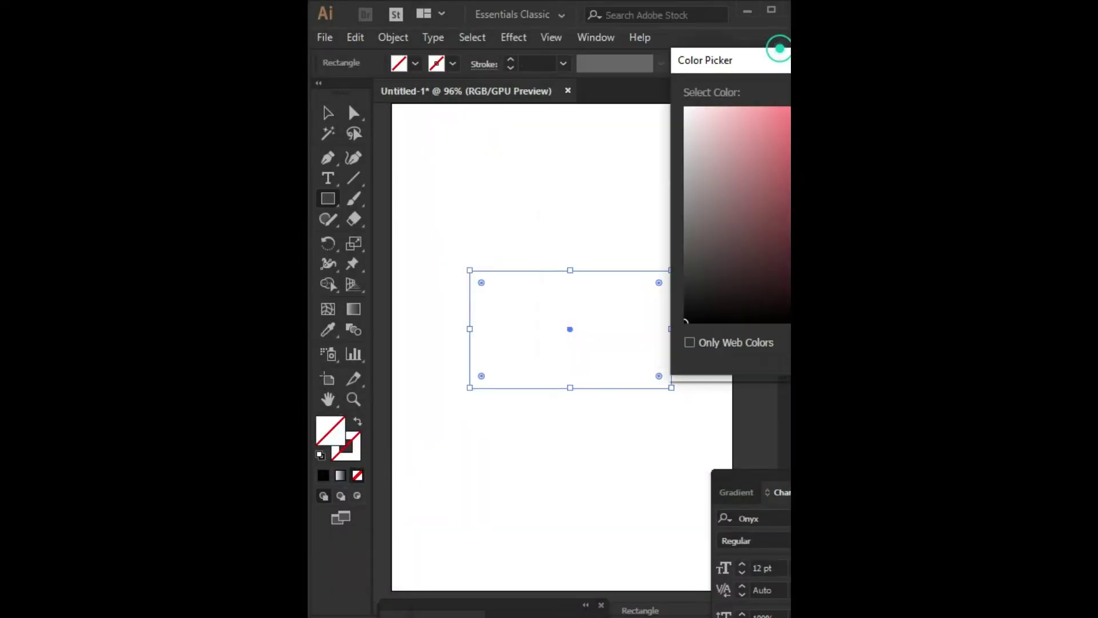
{"action": "left_click_drag", "start_coordinate": [541, 310], "coordinate": [540, 310]}
{"action": "mouse_move", "coordinate": [467, 173]}
{"action": "left_mouse_down"}
{"action": "mouse_move", "coordinate": [466, 151]}
{"action": "mouse_move", "coordinate": [490, 117]}
{"action": "left_mouse_up"}
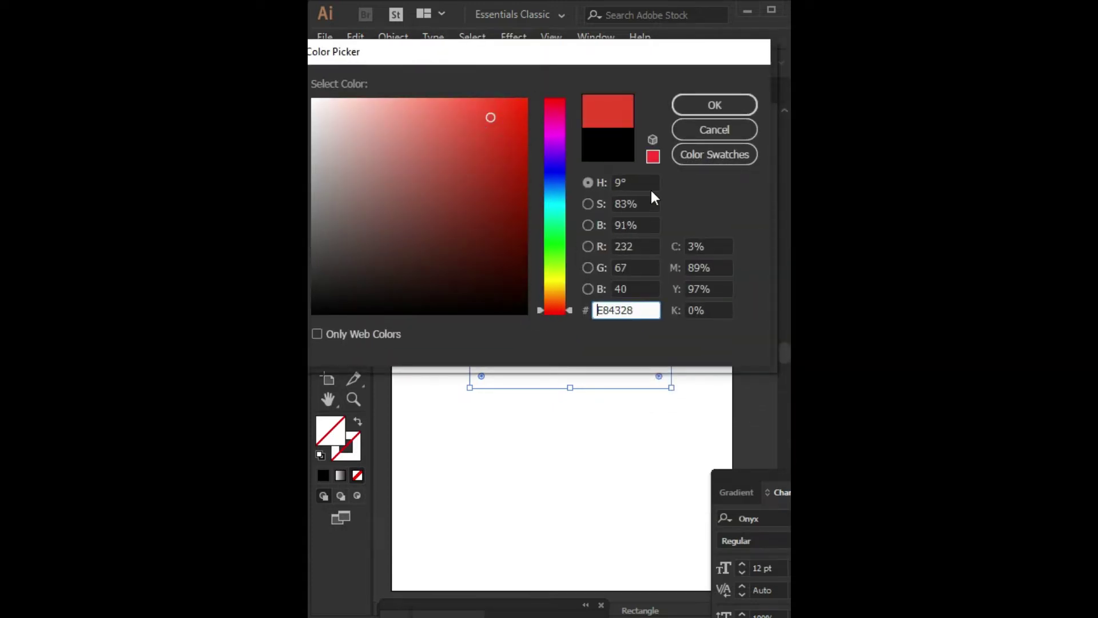
{"action": "left_click", "coordinate": [695, 108]}
{"action": "left_click", "coordinate": [326, 111]}
{"action": "left_click_drag", "start_coordinate": [502, 305], "coordinate": [490, 271]}
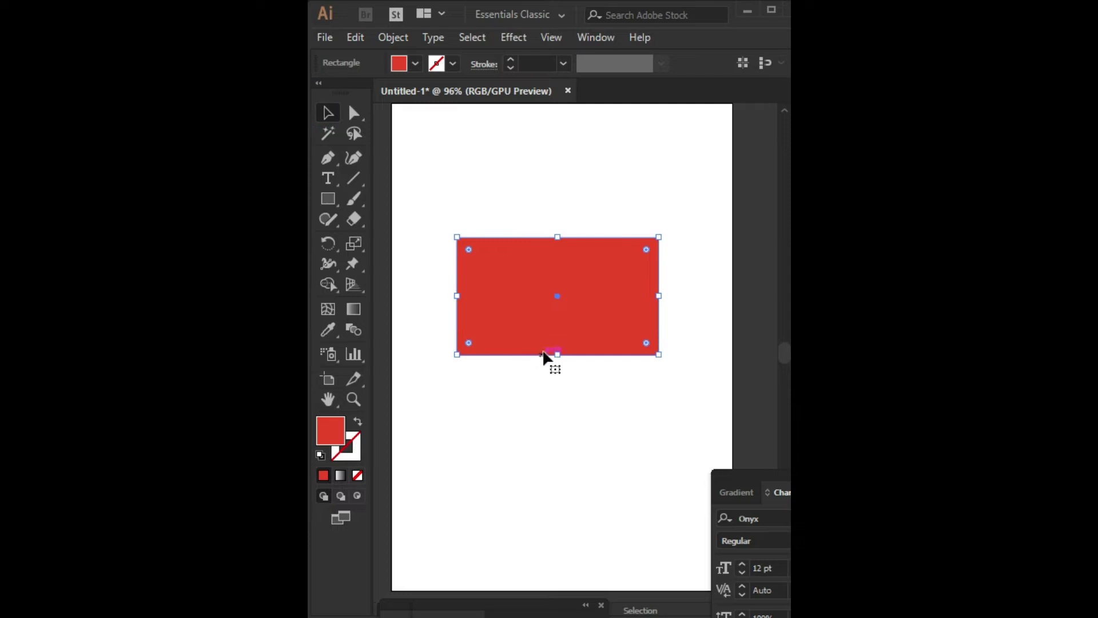
{"action": "left_click_drag", "start_coordinate": [544, 357], "coordinate": [570, 280]}
Place a copy directly below the red rectangle and recolour it yellow
{"action": "mouse_move", "coordinate": [622, 236]}
{"action": "left_mouse_down"}
{"action": "mouse_move", "coordinate": [622, 306]}
{"action": "mouse_move", "coordinate": [565, 289]}
{"action": "left_mouse_up"}
{"action": "double_click", "coordinate": [330, 429]}
{"action": "left_click", "coordinate": [514, 101]}
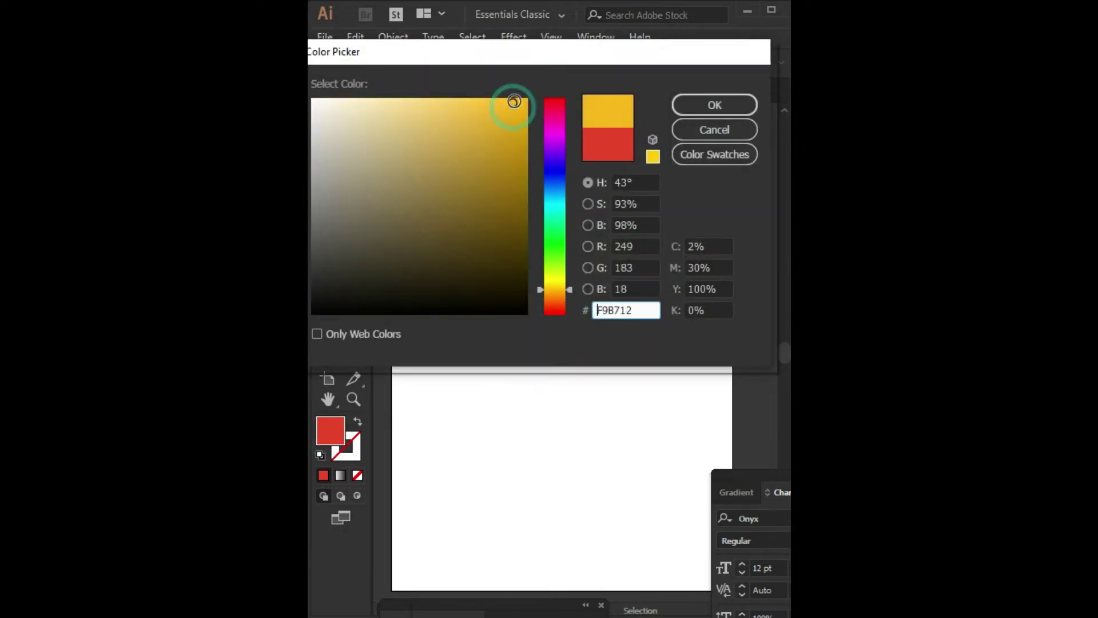
{"action": "left_click_drag", "start_coordinate": [569, 289], "coordinate": [569, 281]}
{"action": "left_click", "coordinate": [715, 105]}
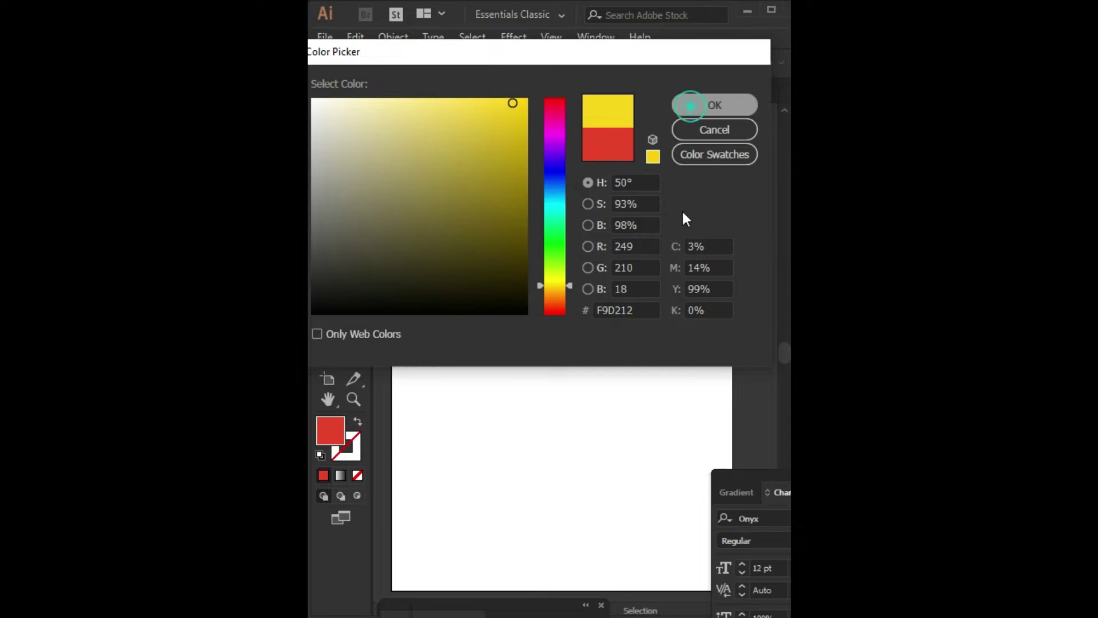
{"action": "mouse_move", "coordinate": [609, 406]}
{"action": "left_mouse_down"}
{"action": "mouse_move", "coordinate": [563, 426]}
{"action": "mouse_move", "coordinate": [473, 431]}
{"action": "left_mouse_up"}
{"action": "left_click", "coordinate": [480, 269]}
{"action": "left_click", "coordinate": [517, 432]}
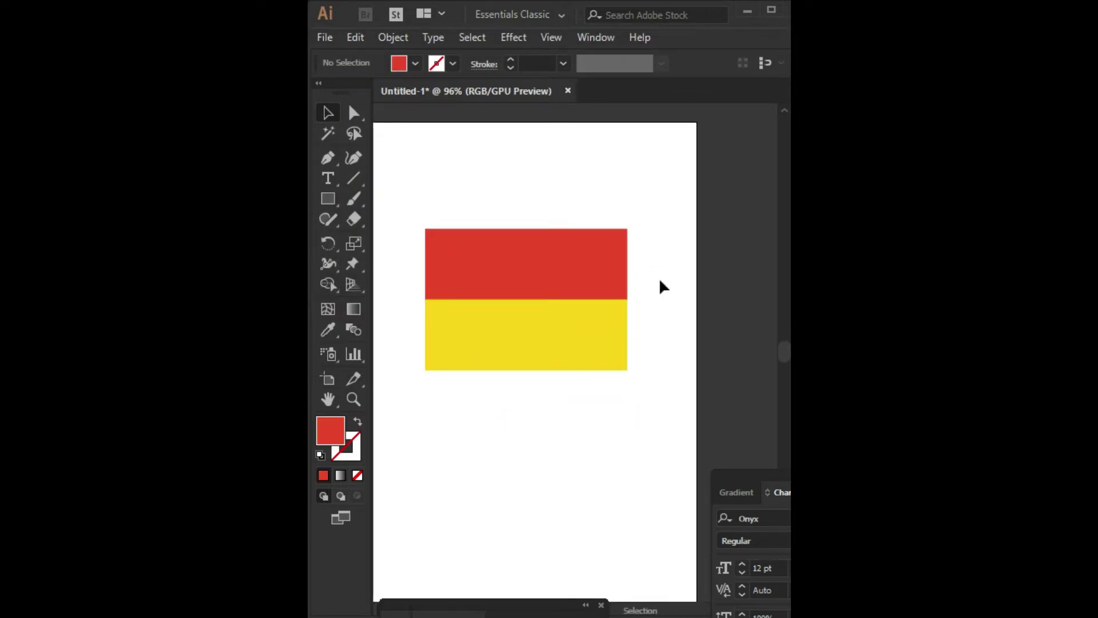
{"action": "left_click", "coordinate": [598, 313]}
Round the yellow rectangle's top-right corner and narrow the red rectangle from the right
{"action": "left_click_drag", "start_coordinate": [614, 311], "coordinate": [555, 329]}
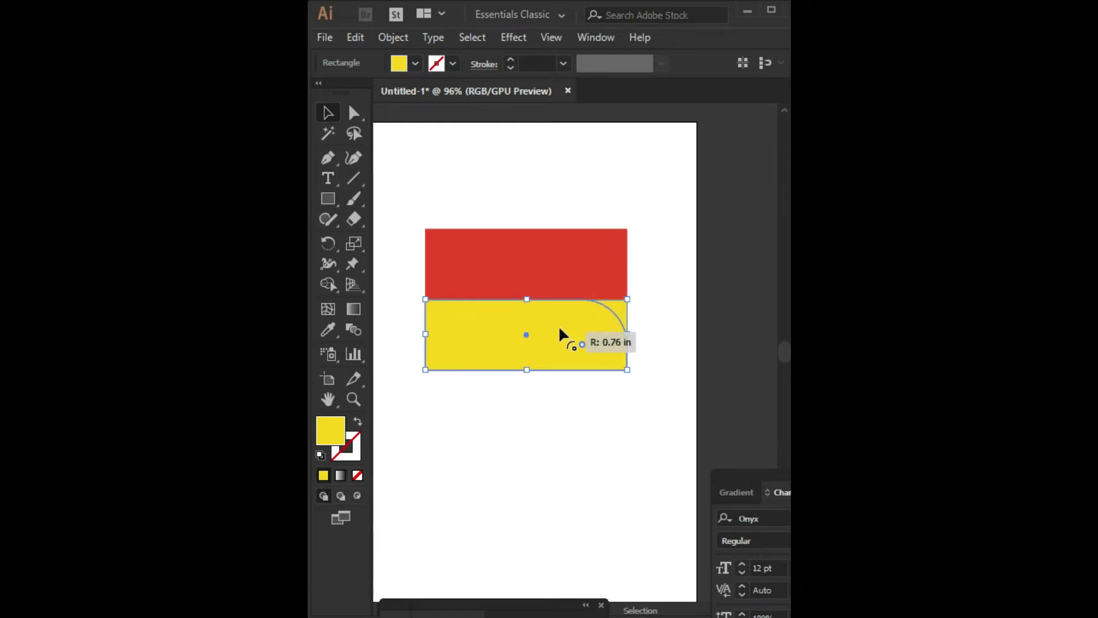
{"action": "left_click_drag", "start_coordinate": [615, 306], "coordinate": [579, 320]}
{"action": "left_click", "coordinate": [589, 453]}
{"action": "left_click", "coordinate": [624, 269]}
{"action": "left_click_drag", "start_coordinate": [627, 264], "coordinate": [566, 275]}
Add an anchor on the red shape's right edge and push its right anchors outward
{"action": "left_click", "coordinate": [331, 163]}
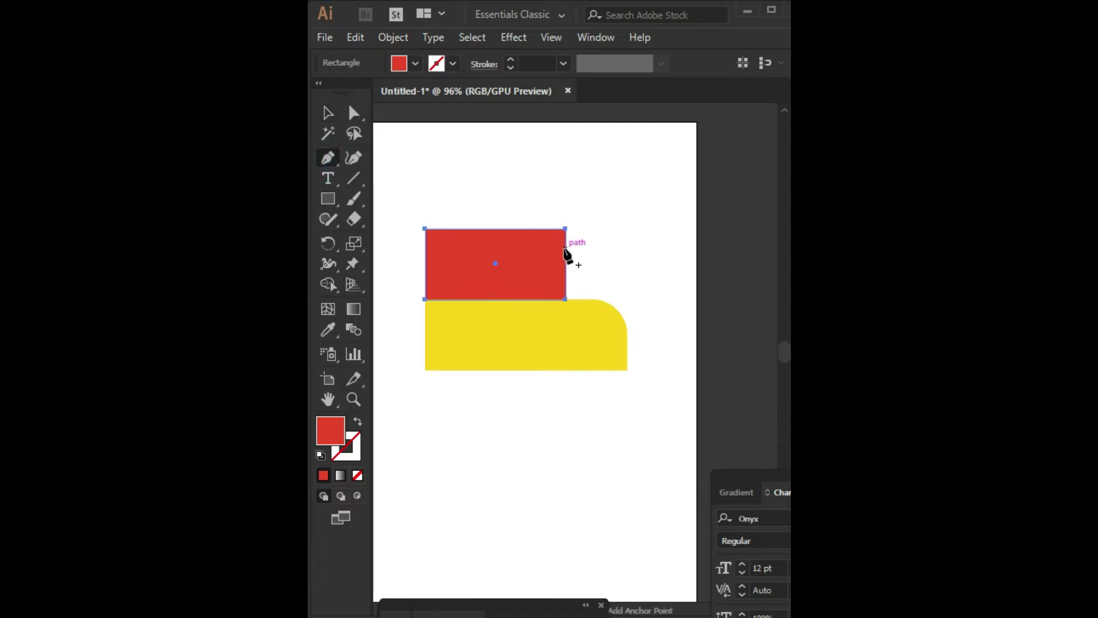
{"action": "left_click", "coordinate": [566, 259]}
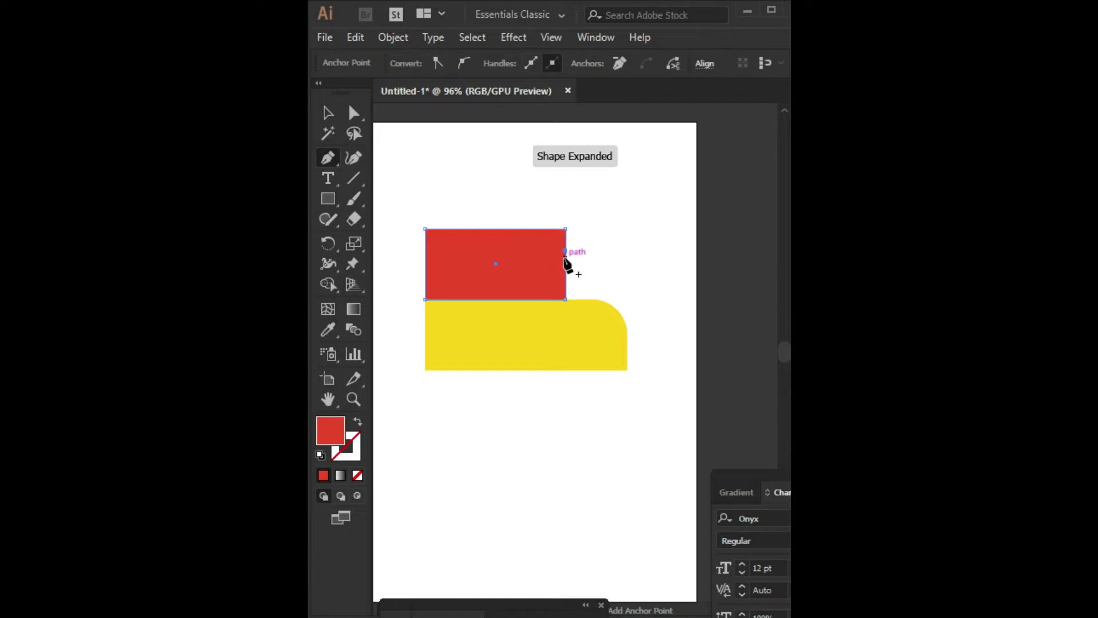
{"action": "double_click", "coordinate": [354, 113]}
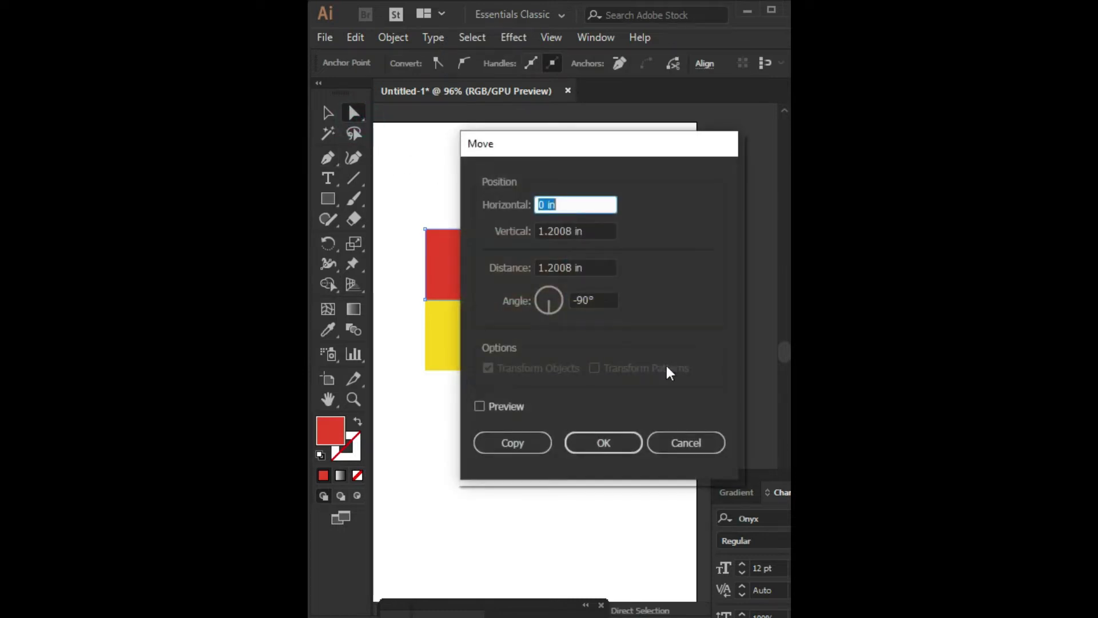
{"action": "left_click", "coordinate": [686, 443]}
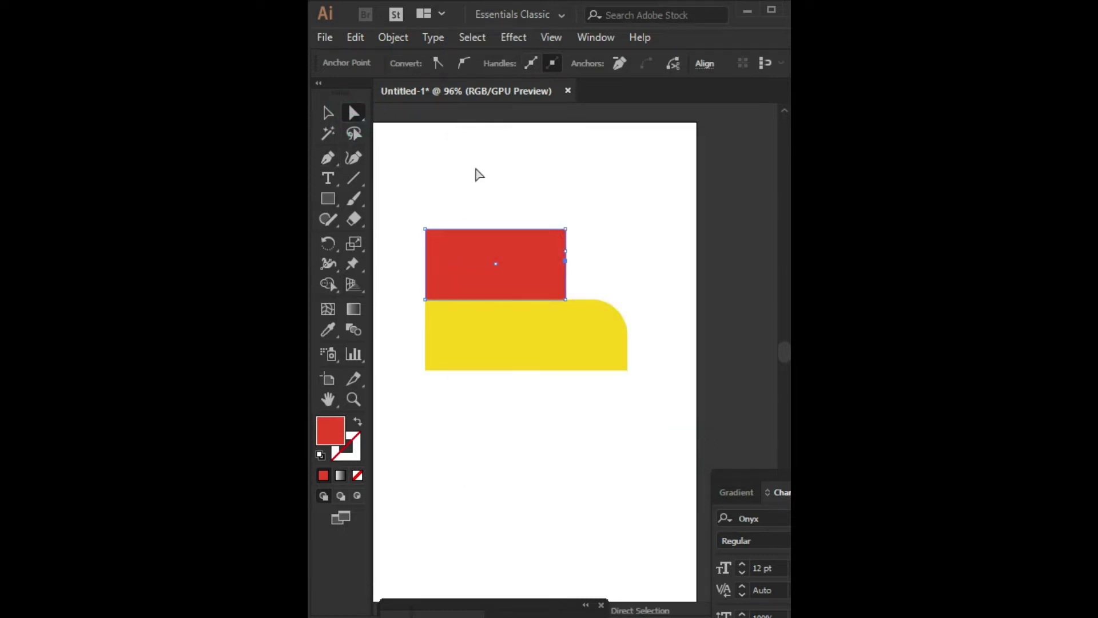
{"action": "left_click_drag", "start_coordinate": [554, 250], "coordinate": [550, 253]}
{"action": "key", "text": "shift+Right"}
{"action": "key", "text": "shift+Right"}
{"action": "key", "text": "shift+Right"}
{"action": "key", "text": "shift+Right"}
{"action": "key", "text": "shift+Right"}
{"action": "key", "text": "Right"}
{"action": "key", "text": "Right"}
{"action": "key", "text": "Right"}
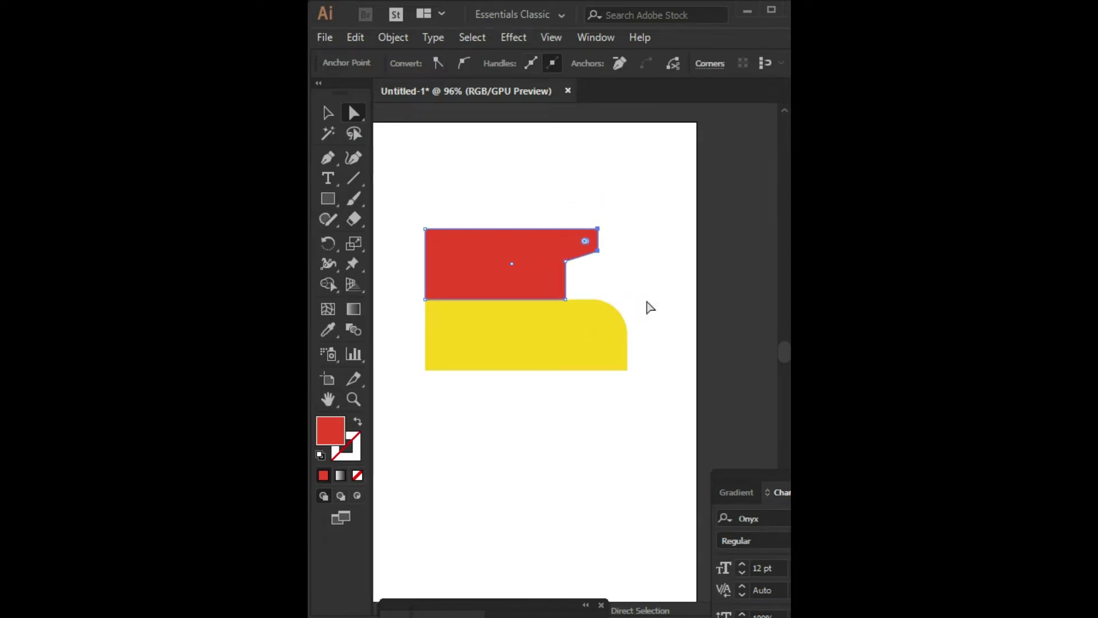
Lower the red shape's top edge slightly and raise the yellow shape's bottom edge
{"action": "left_click", "coordinate": [615, 252]}
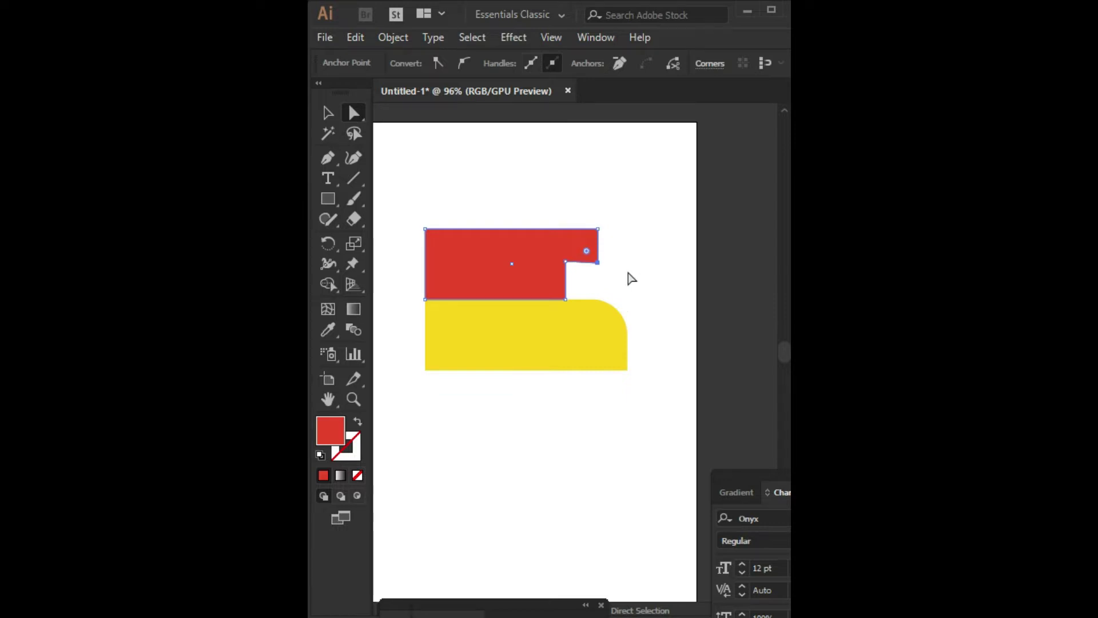
{"action": "left_click_drag", "start_coordinate": [642, 211], "coordinate": [411, 246]}
{"action": "key", "text": "Down"}
{"action": "key", "text": "Down"}
{"action": "key", "text": "Down"}
{"action": "key", "text": "Down"}
{"action": "key", "text": "Down"}
{"action": "key", "text": "Down"}
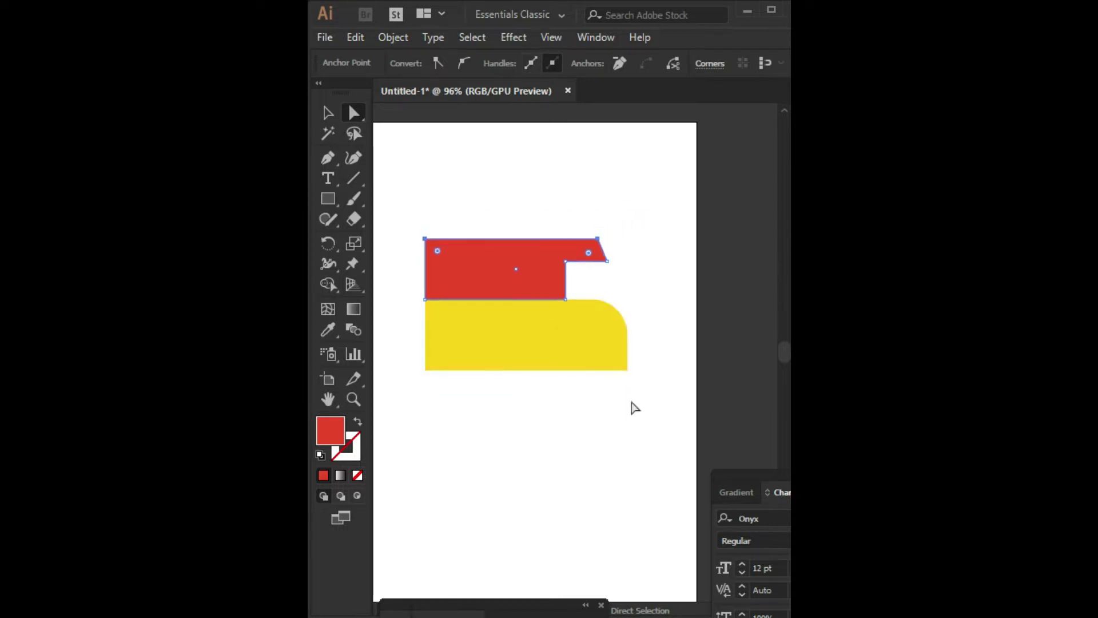
{"action": "left_click_drag", "start_coordinate": [419, 363], "coordinate": [421, 357]}
{"action": "key", "text": "Up"}
{"action": "key", "text": "Up"}
{"action": "key", "text": "Up"}
{"action": "left_click", "coordinate": [483, 423]}
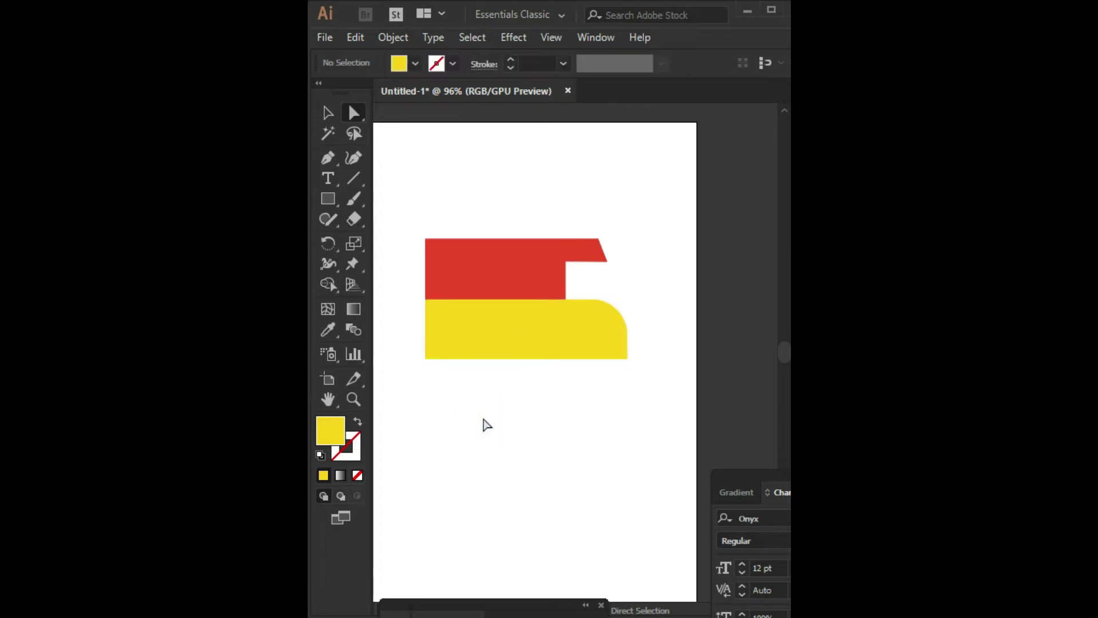
Draw a rectangle in the notch under the roof with a greyish-teal fill
{"action": "left_click_drag", "start_coordinate": [567, 262], "coordinate": [595, 300]}
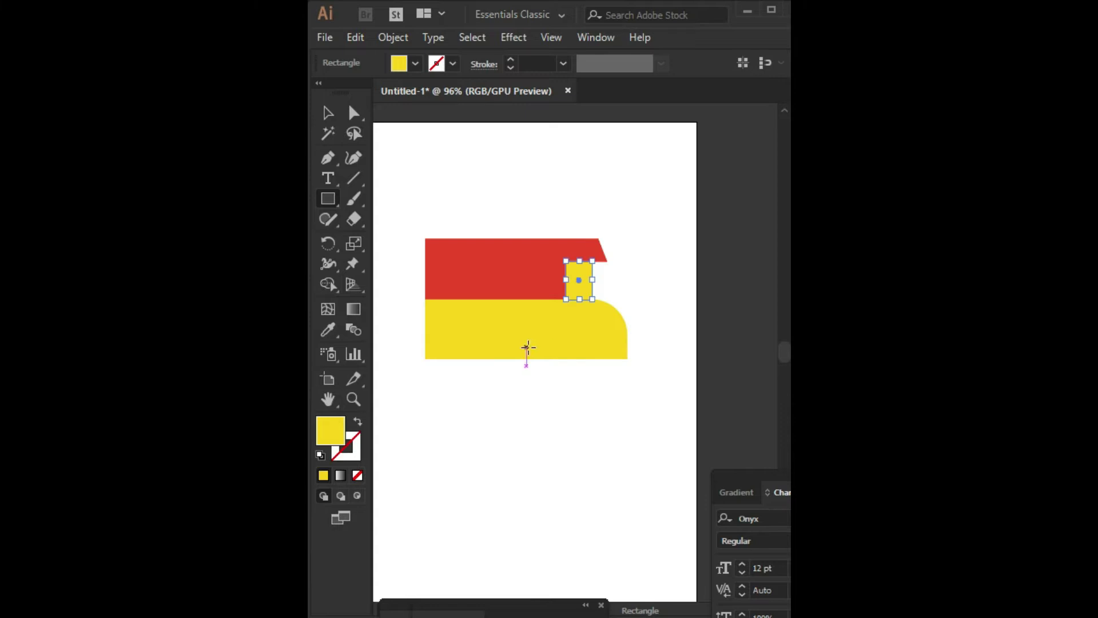
{"action": "double_click", "coordinate": [330, 430]}
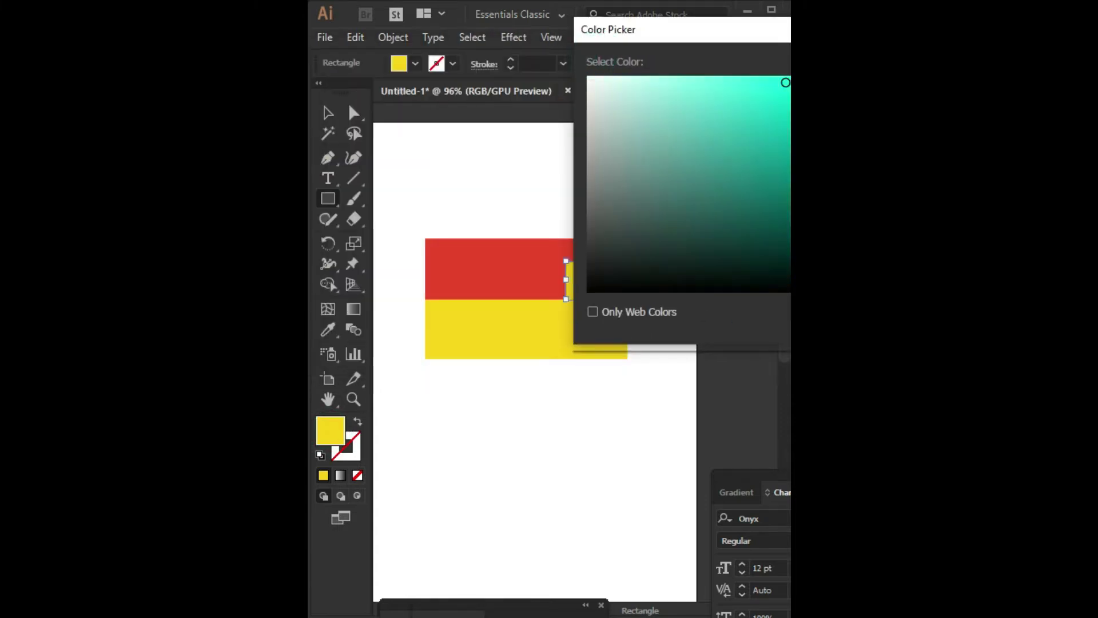
{"action": "key", "text": "Return"}
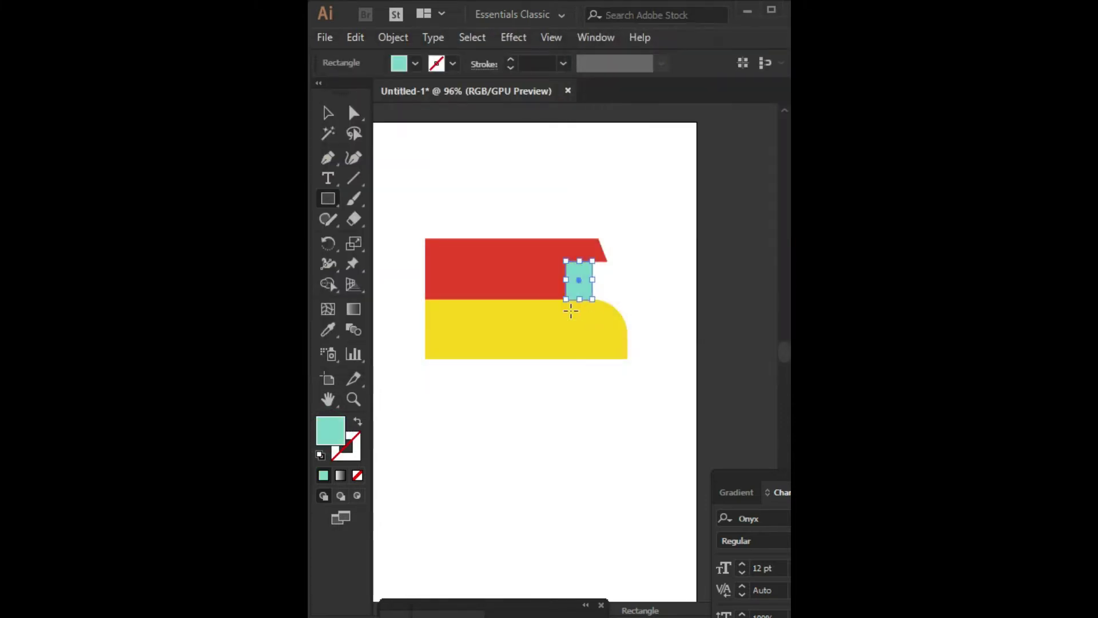
{"action": "double_click", "coordinate": [325, 433]}
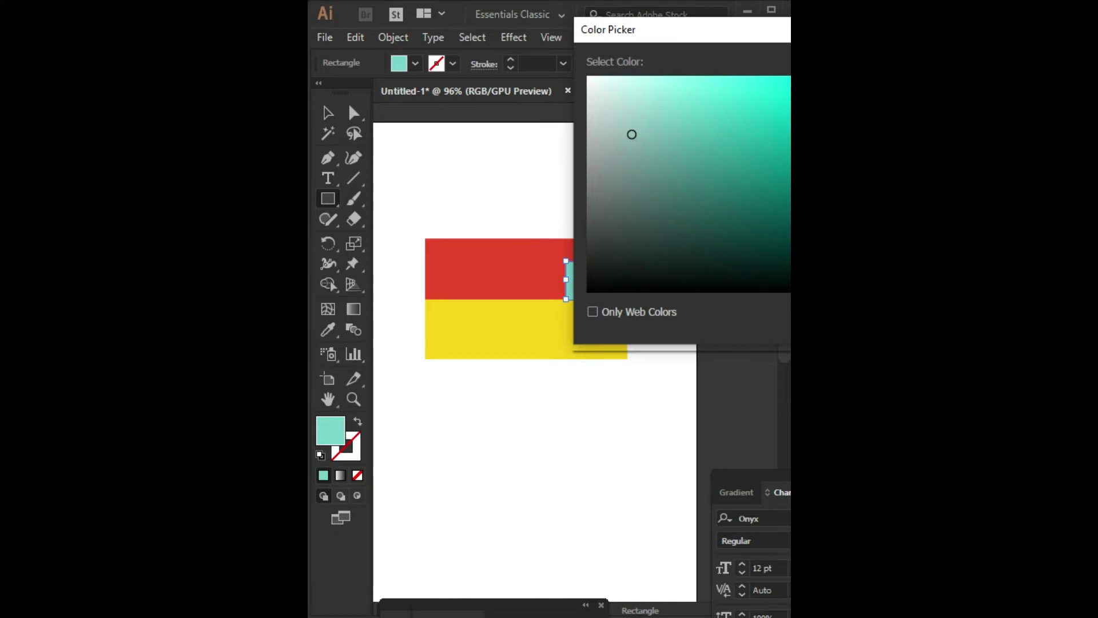
{"action": "key", "text": "Return"}
Slant the teal windshield's right edge outward by moving its right anchors
{"action": "key", "text": "ctrl+plus"}
{"action": "key", "text": "ctrl+plus"}
{"action": "key", "text": "ctrl+plus"}
{"action": "left_click", "coordinate": [353, 113]}
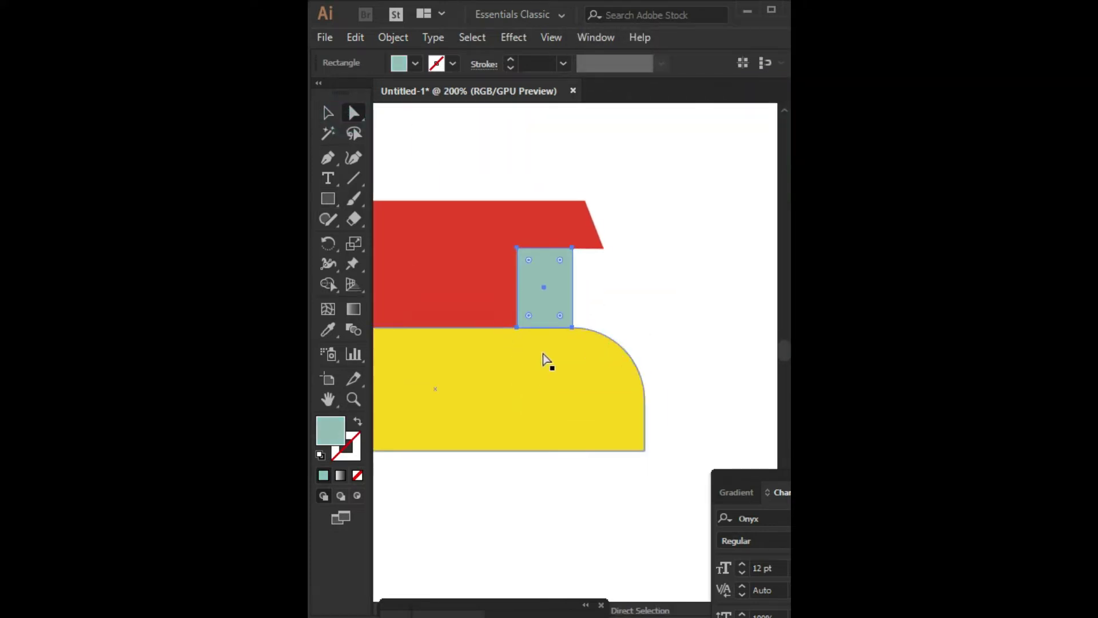
{"action": "left_click_drag", "start_coordinate": [572, 327], "coordinate": [585, 327]}
{"action": "left_click_drag", "start_coordinate": [683, 300], "coordinate": [761, 315]}
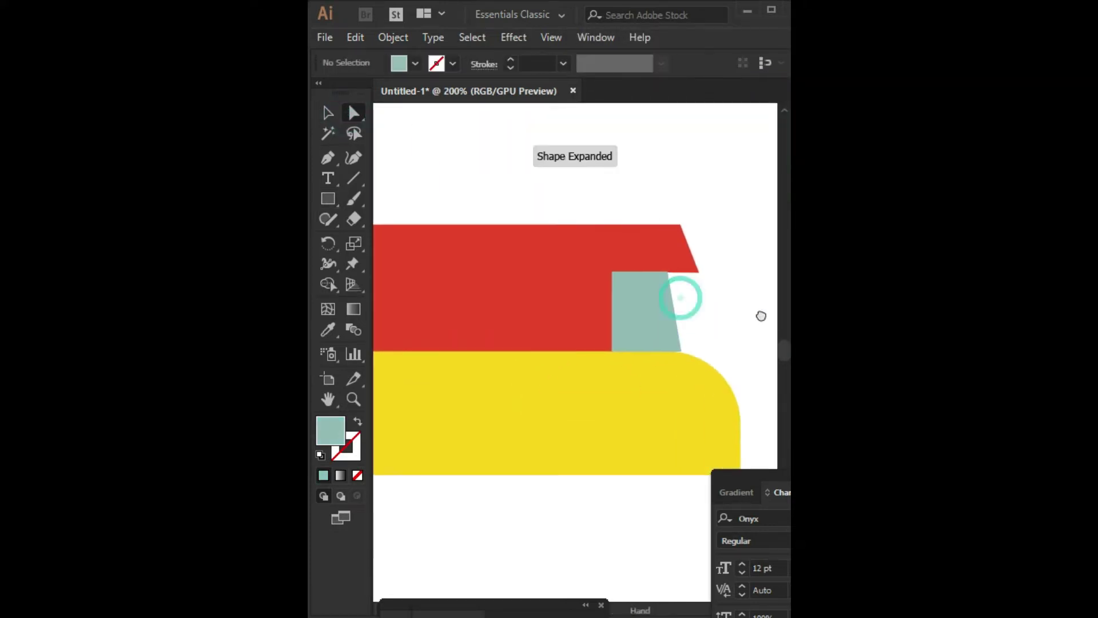
{"action": "left_click_drag", "start_coordinate": [667, 272], "coordinate": [658, 272]}
{"action": "left_click", "coordinate": [706, 295]}
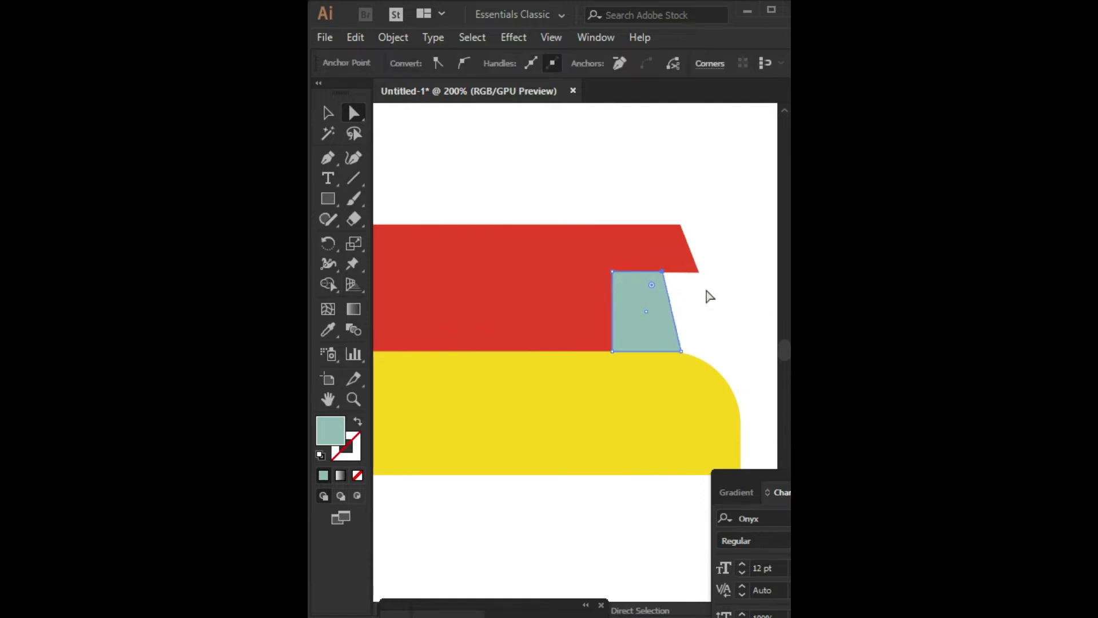
{"action": "left_click", "coordinate": [643, 262]}
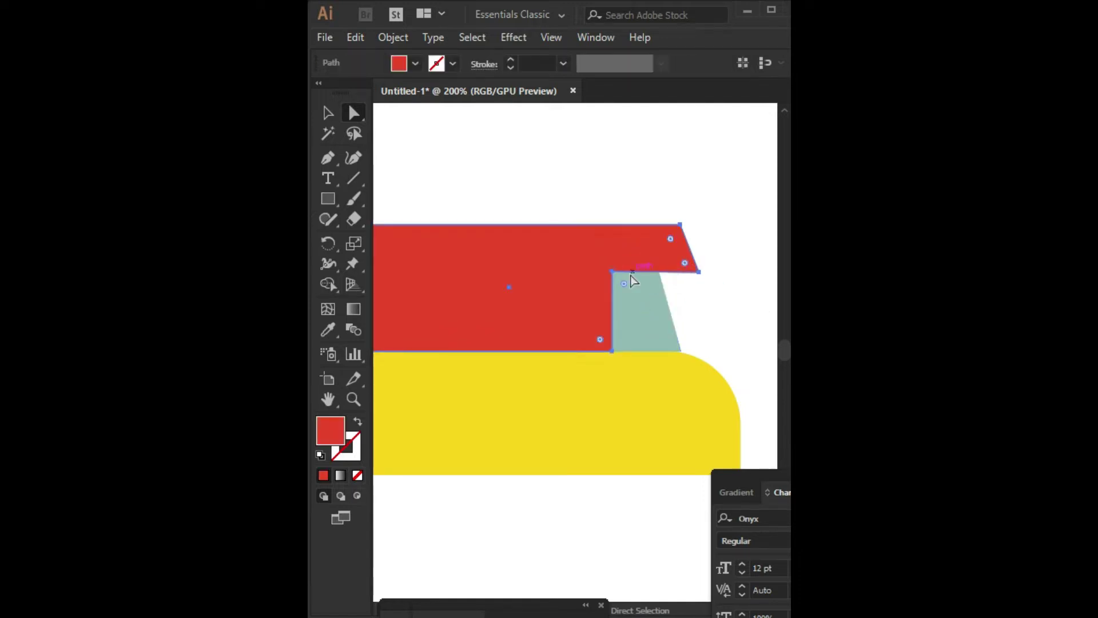
Give the red cab a 4 pt brown outline
{"action": "double_click", "coordinate": [343, 445]}
{"action": "left_click_drag", "start_coordinate": [800, 274], "coordinate": [801, 257]}
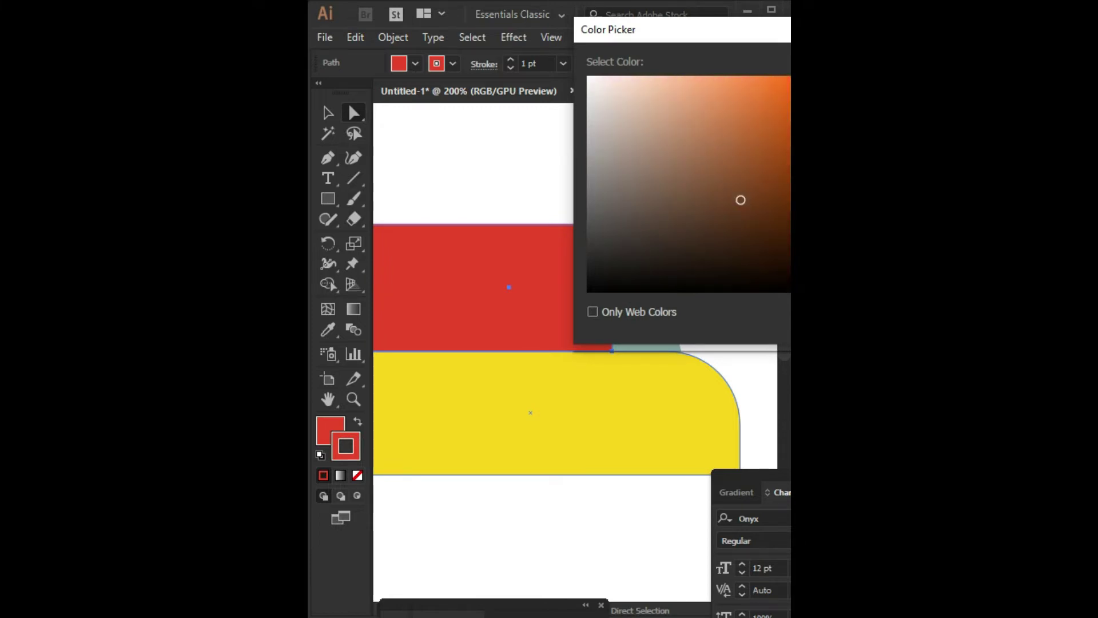
{"action": "left_click_drag", "start_coordinate": [789, 34], "coordinate": [608, 130]}
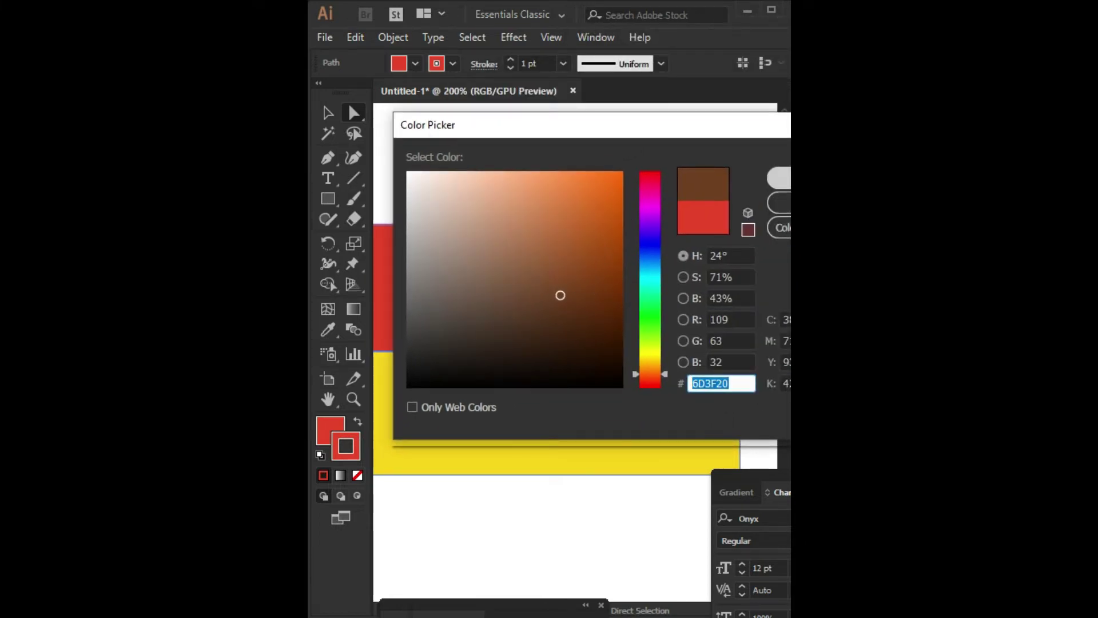
{"action": "key", "text": "Return"}
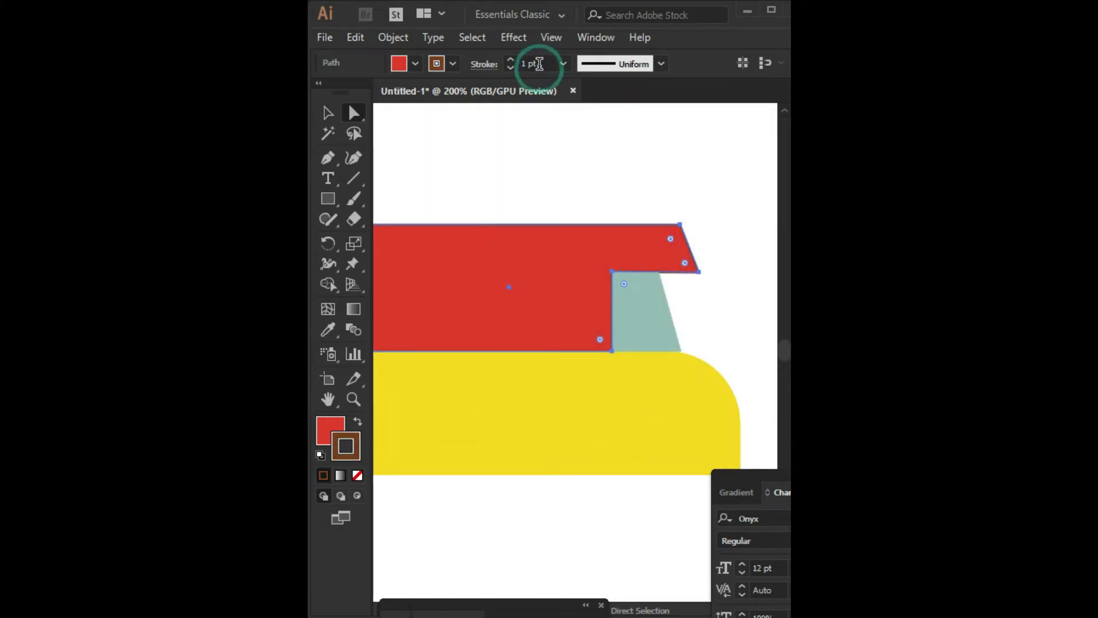
{"action": "type", "text": "4"}
{"action": "key", "text": "Return"}
{"action": "left_click", "coordinate": [704, 320]}
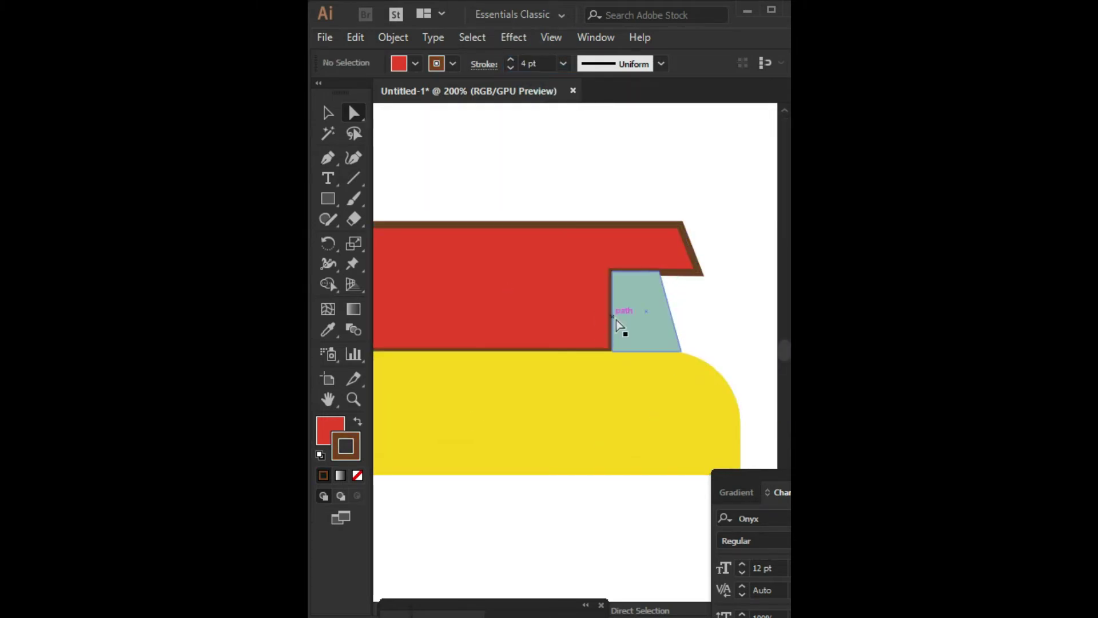
Give the teal windshield and yellow body brown 4 pt outlines
{"action": "left_click", "coordinate": [617, 321]}
{"action": "left_click", "coordinate": [323, 475]}
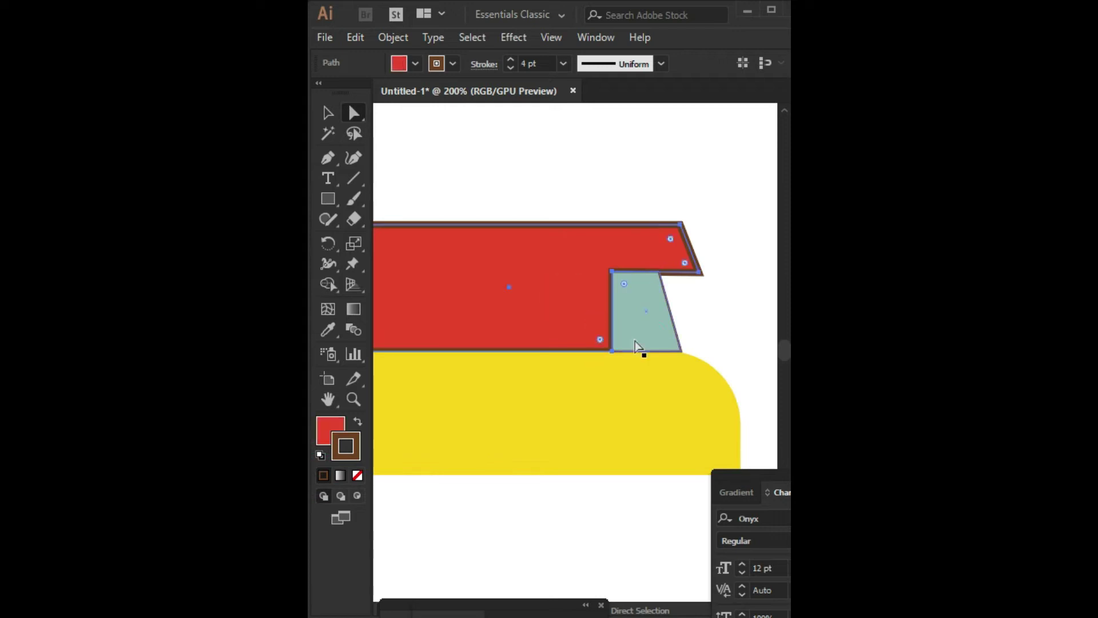
{"action": "left_click", "coordinate": [564, 64]}
{"action": "left_click", "coordinate": [583, 193]}
{"action": "left_click", "coordinate": [490, 421]}
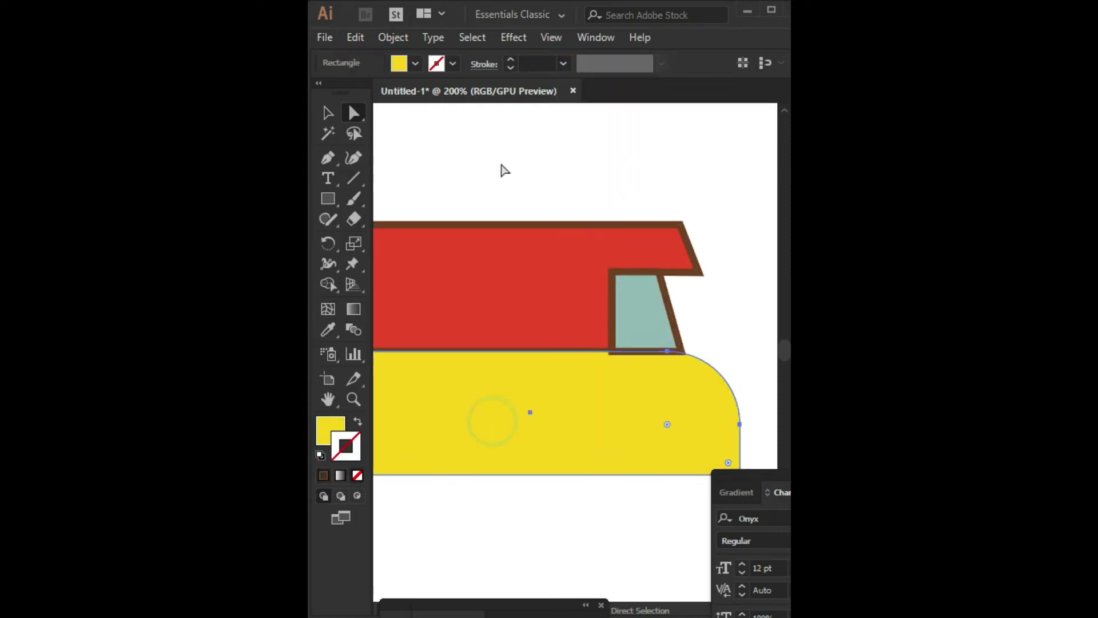
{"action": "left_click", "coordinate": [563, 64]}
{"action": "left_click", "coordinate": [584, 193]}
{"action": "left_click", "coordinate": [544, 541]}
Change the yellow body's outline to a darker brown
{"action": "key", "text": "ctrl+minus"}
{"action": "left_click_drag", "start_coordinate": [552, 478], "coordinate": [553, 440]}
{"action": "left_click", "coordinate": [543, 395]}
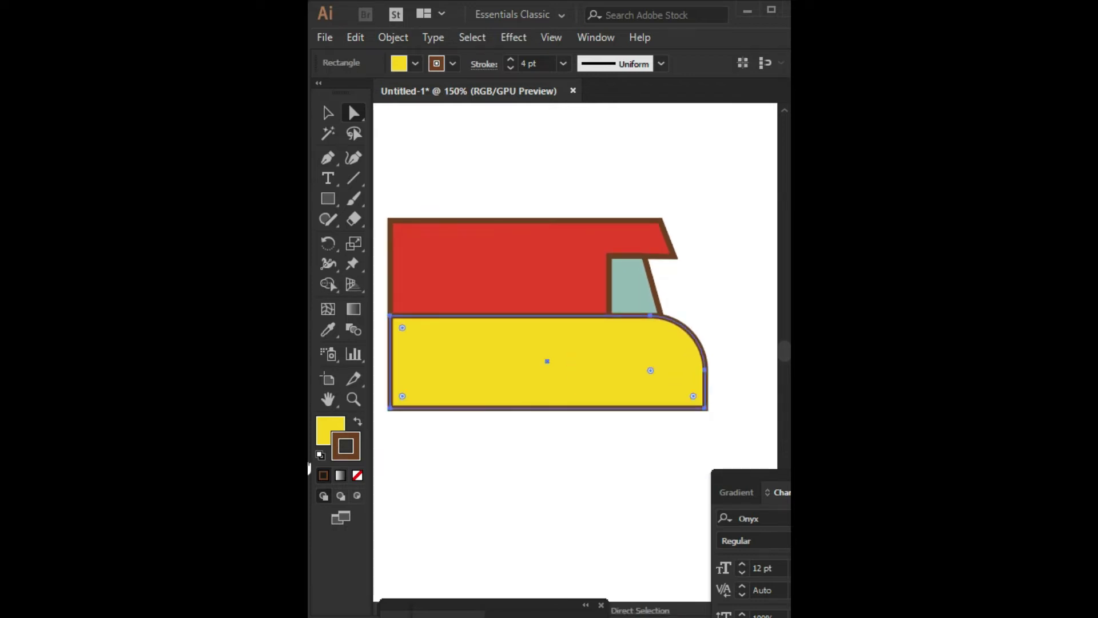
{"action": "double_click", "coordinate": [358, 451]}
{"action": "left_click_drag", "start_coordinate": [564, 303], "coordinate": [579, 320]}
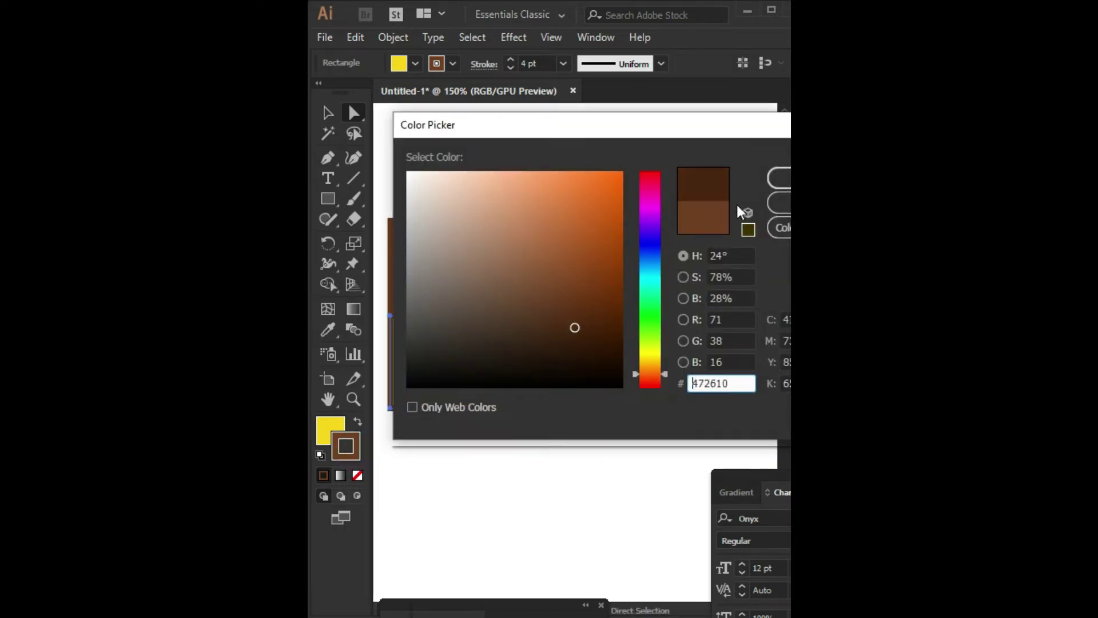
{"action": "left_click", "coordinate": [779, 178]}
{"action": "left_click", "coordinate": [502, 532]}
Apply the same darker brown outline to the red cab, teal windshield and yellow body
{"action": "left_click", "coordinate": [529, 276]}
{"action": "left_click", "coordinate": [478, 379]}
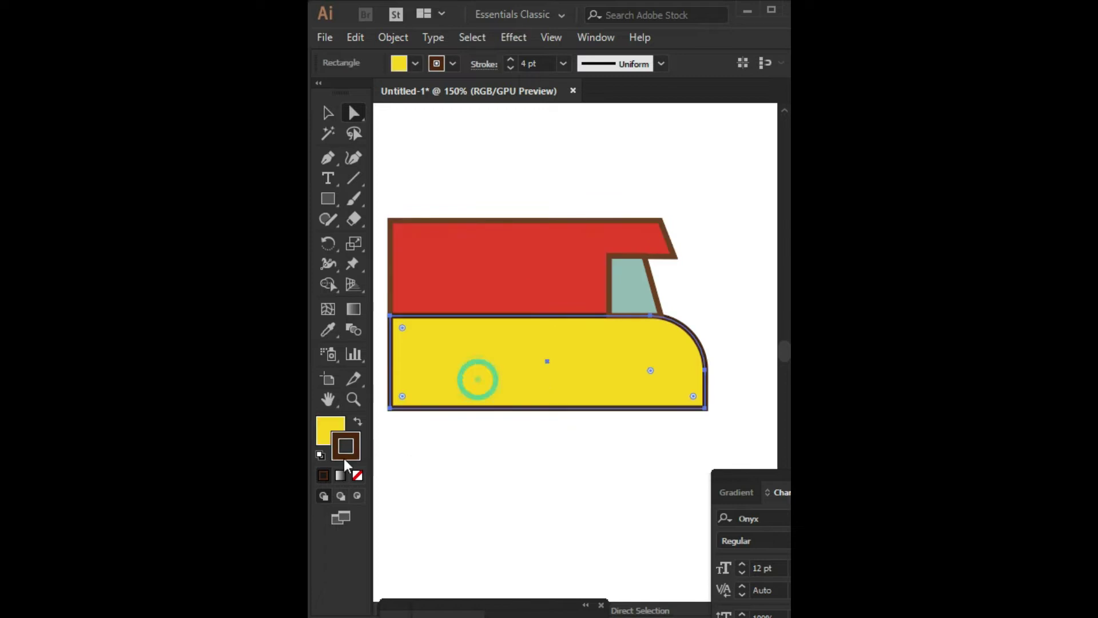
{"action": "double_click", "coordinate": [346, 453]}
{"action": "key", "text": "Return"}
{"action": "left_click", "coordinate": [571, 283]}
{"action": "left_click", "coordinate": [632, 287], "text": "shift"}
{"action": "double_click", "coordinate": [345, 453]}
{"action": "left_click", "coordinate": [557, 297]}
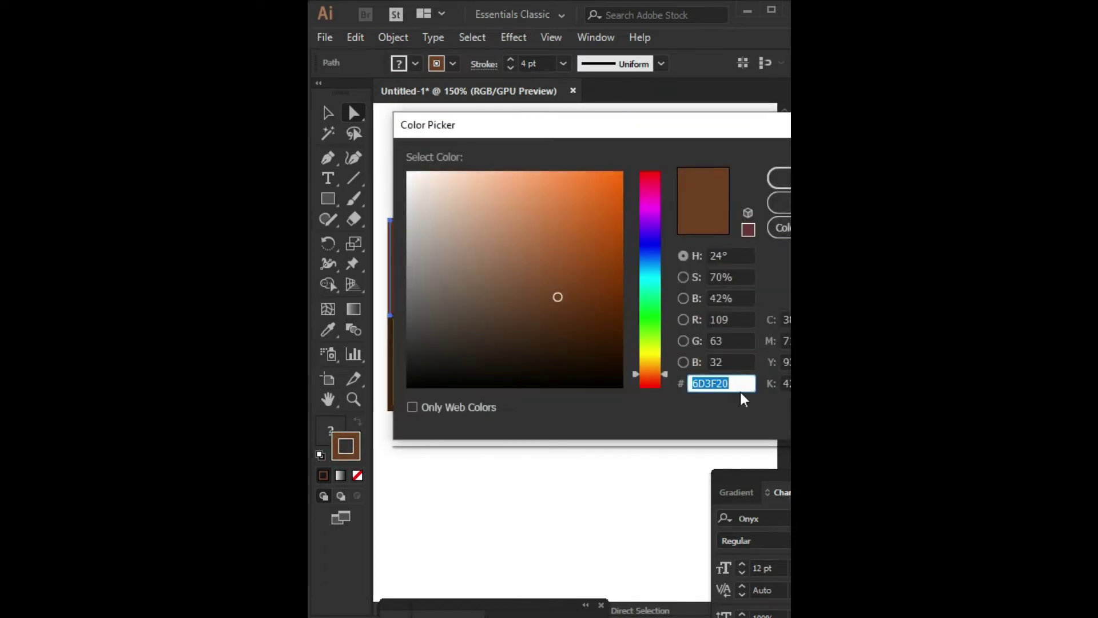
{"action": "key", "text": "Return"}
{"action": "left_click", "coordinate": [582, 468]}
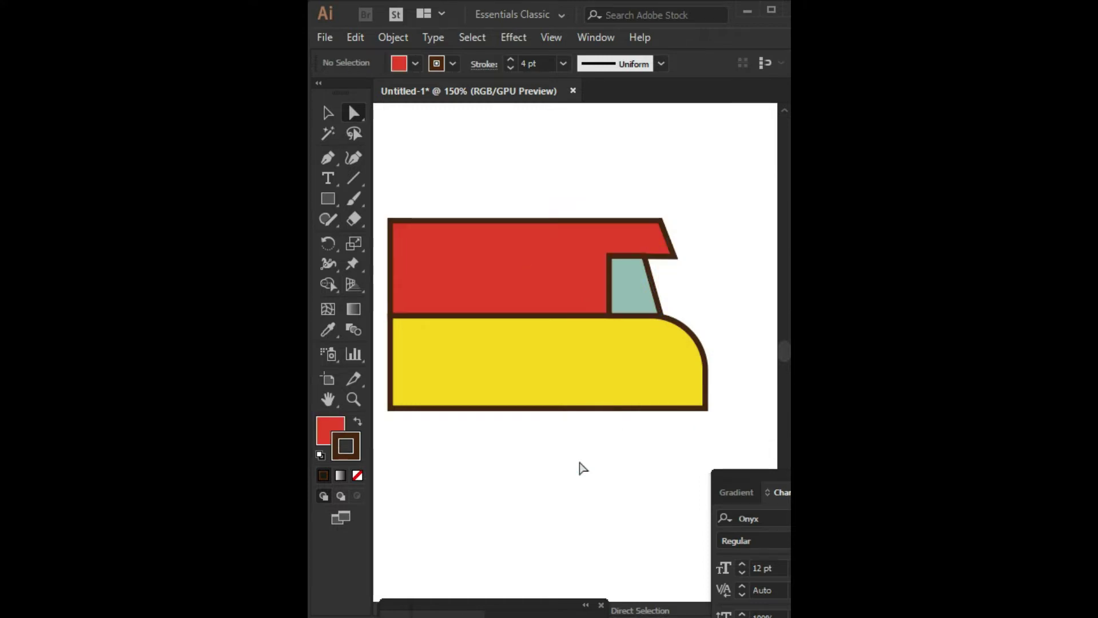
Draw a brown circle with no outline as the rear wheel at the body's lower-left corner
{"action": "left_click_drag", "start_coordinate": [328, 198], "coordinate": [400, 237]}
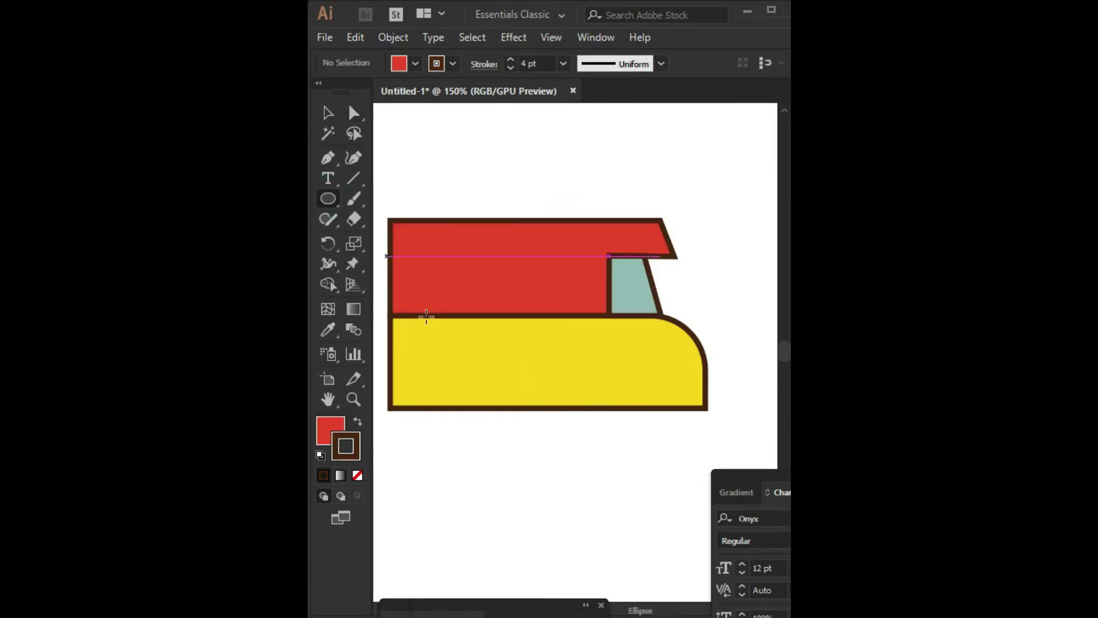
{"action": "scroll", "coordinate": [446, 343], "scroll_direction": "down", "scroll_amount": 1}
{"action": "scroll", "coordinate": [446, 343], "scroll_direction": "left", "scroll_amount": 1}
{"action": "left_click_drag", "start_coordinate": [469, 365], "coordinate": [504, 401]}
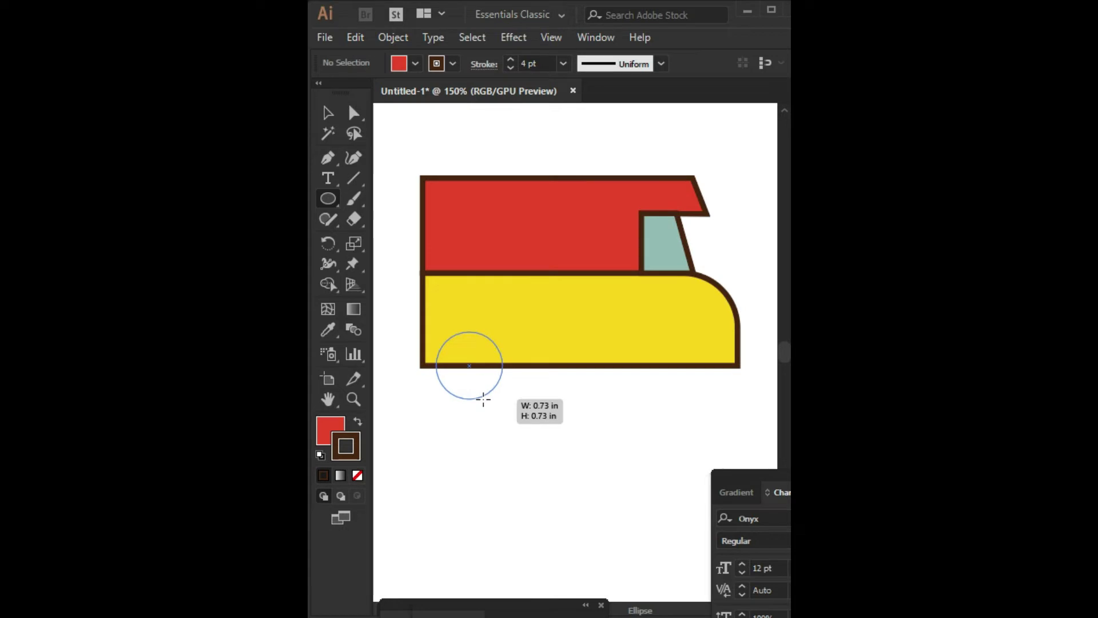
{"action": "key", "text": "shift+x"}
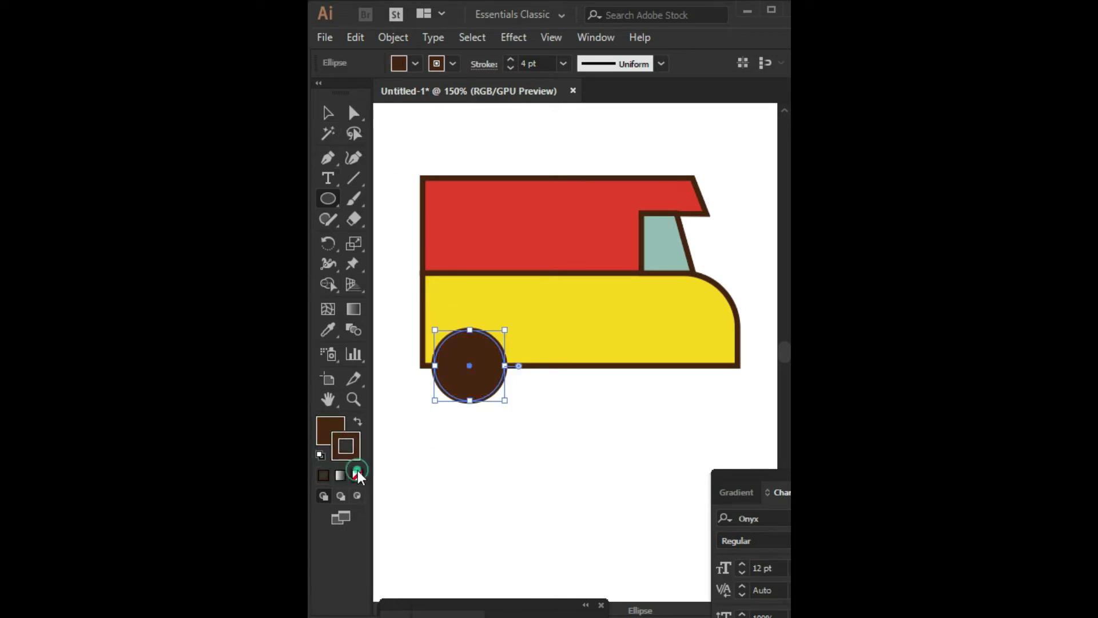
{"action": "left_click", "coordinate": [358, 474]}
{"action": "left_click", "coordinate": [328, 422]}
Add a small white hub circle centred inside the wheel
{"action": "left_click_drag", "start_coordinate": [485, 466], "coordinate": [506, 488]}
{"action": "left_click", "coordinate": [328, 113]}
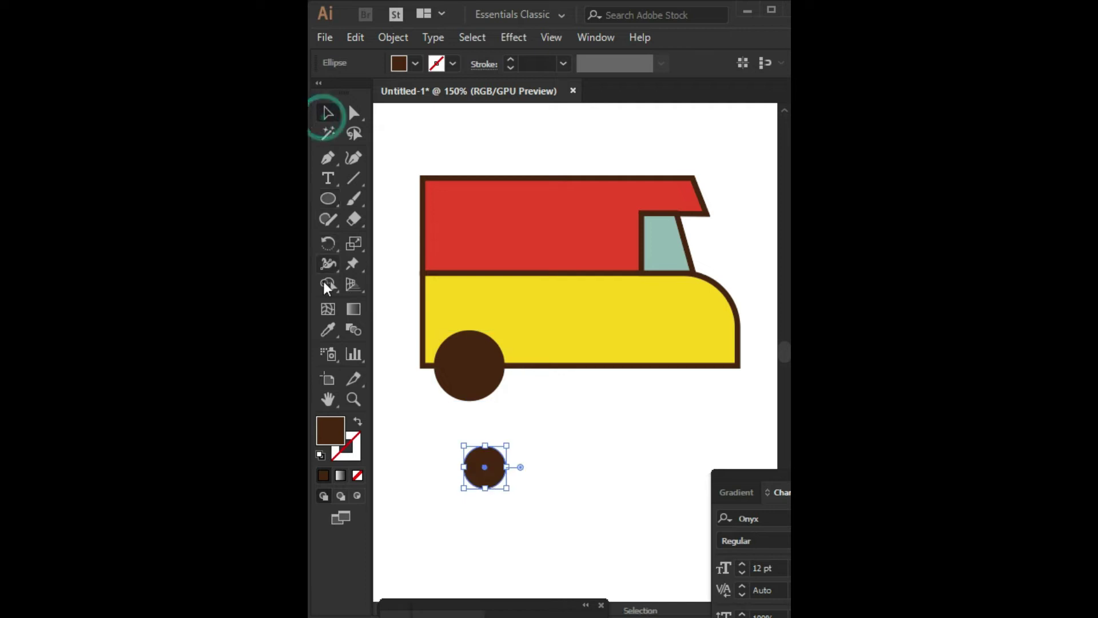
{"action": "left_click", "coordinate": [328, 329]}
{"action": "left_click", "coordinate": [441, 460]}
{"action": "left_click", "coordinate": [328, 113]}
{"action": "left_click_drag", "start_coordinate": [498, 447], "coordinate": [468, 361]}
{"action": "left_click", "coordinate": [544, 400]}
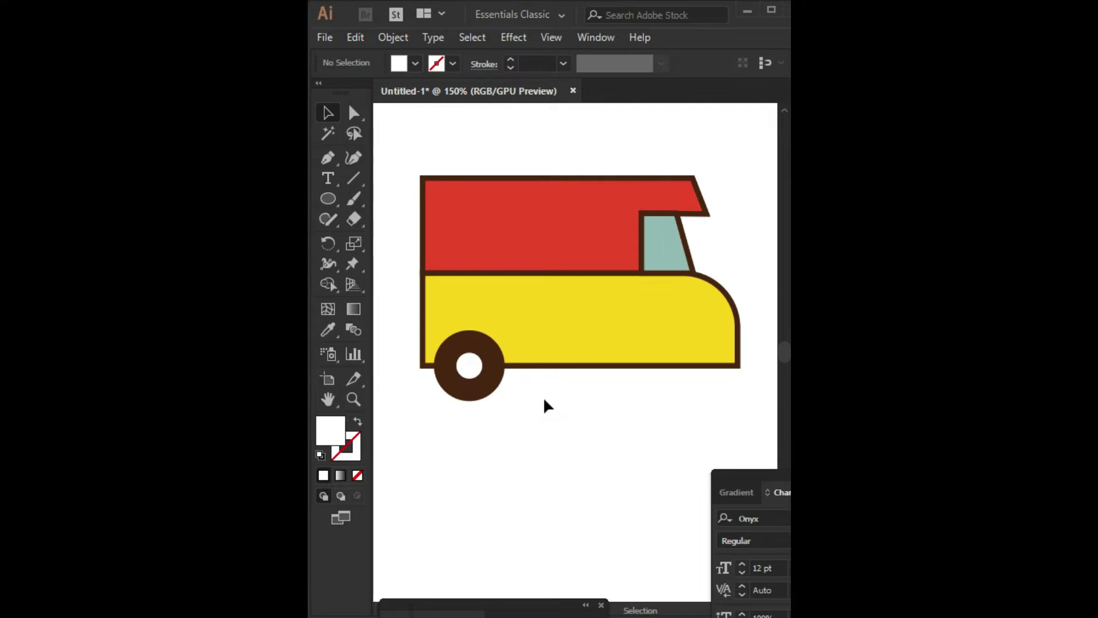
Duplicate the wheel to the front of the truck
{"action": "scroll", "coordinate": [544, 404], "scroll_direction": "up", "scroll_amount": 1}
{"action": "left_click", "coordinate": [480, 405]}
{"action": "left_click_drag", "start_coordinate": [480, 405], "coordinate": [673, 405]}
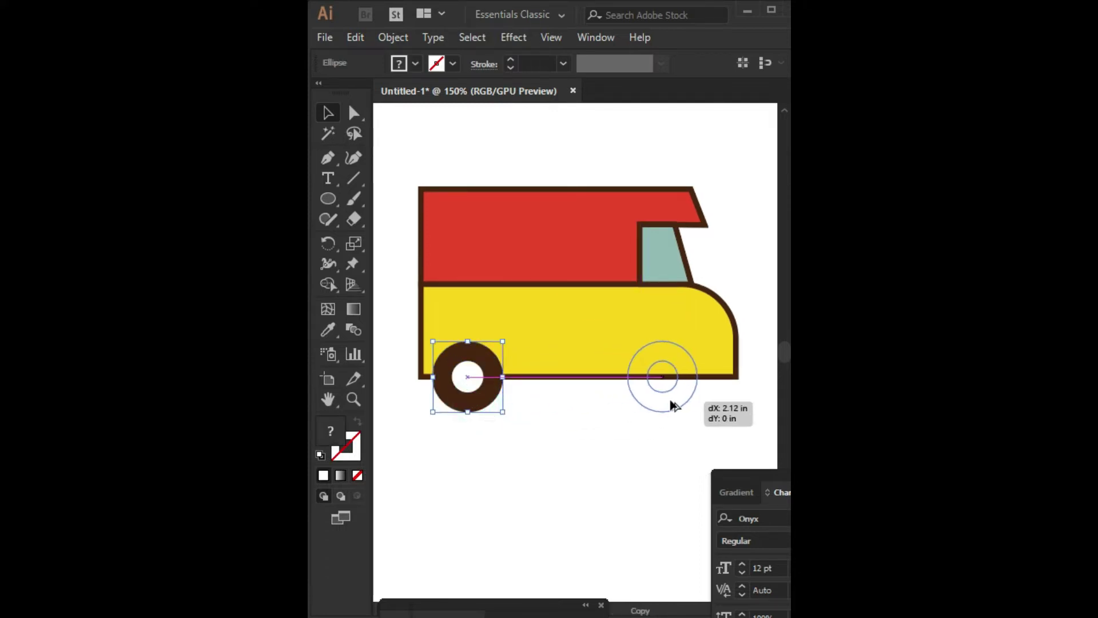
{"action": "left_click", "coordinate": [645, 428]}
{"action": "key", "text": "ctrl+minus"}
{"action": "key", "text": "ctrl+minus"}
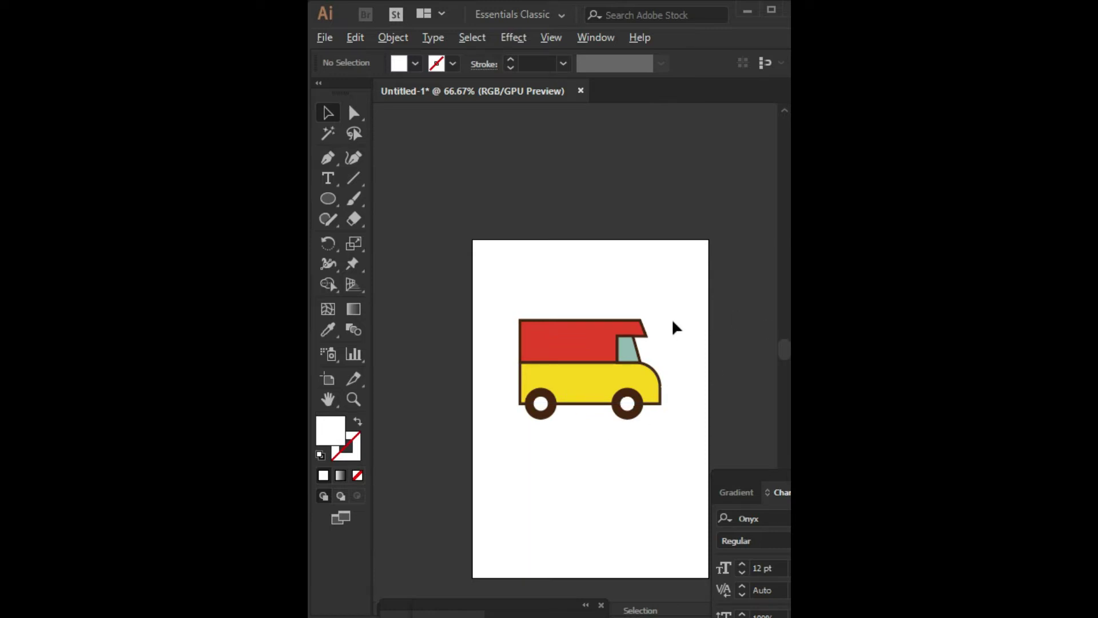
Lower the red top's upper edge slightly and raise the middle seam
{"action": "key", "text": "ctrl+plus"}
{"action": "left_click_drag", "start_coordinate": [686, 319], "coordinate": [686, 318]}
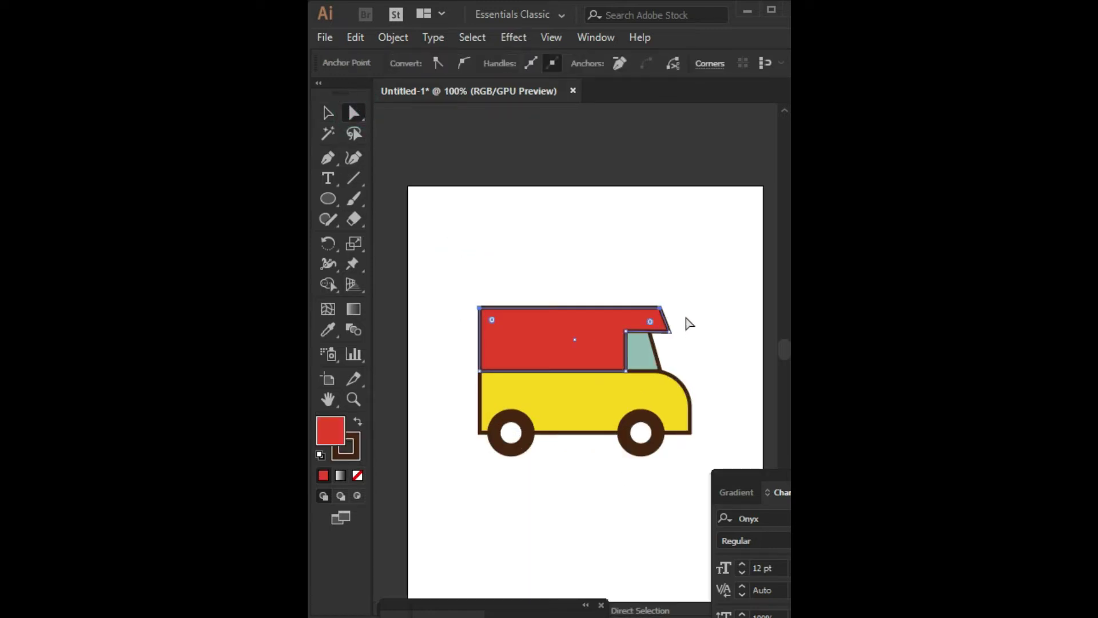
{"action": "key", "text": "shift+Down"}
{"action": "left_click", "coordinate": [690, 310]}
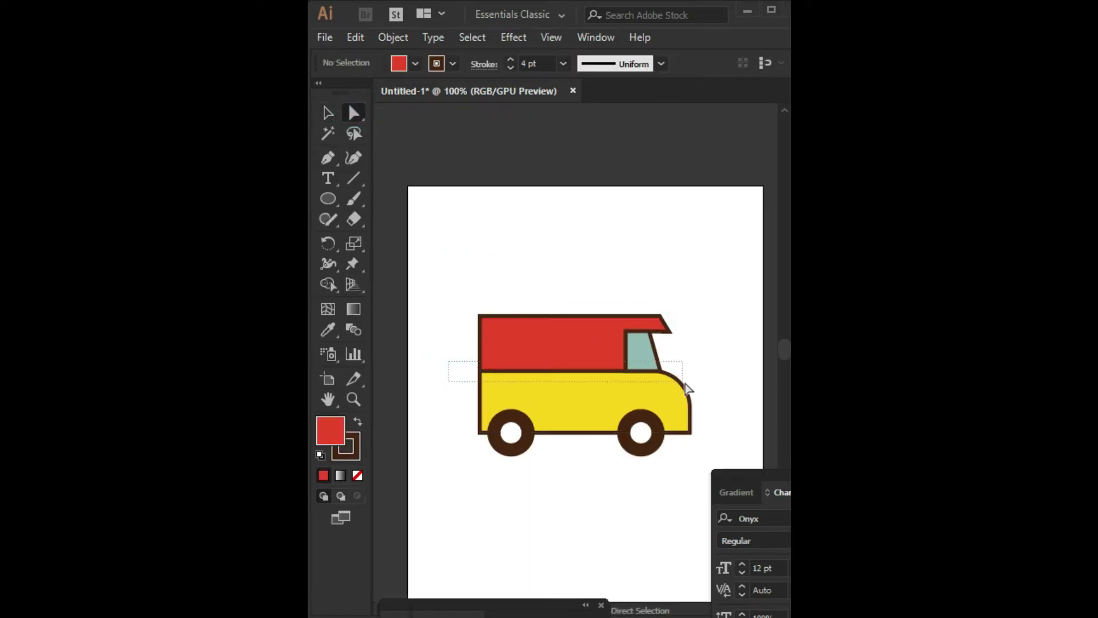
{"action": "left_click_drag", "start_coordinate": [685, 382], "coordinate": [687, 384]}
{"action": "key", "text": "Up"}
{"action": "key", "text": "Up"}
{"action": "key", "text": "Up"}
{"action": "key", "text": "Up"}
Draw a brown hatch rectangle with no outline on the truck side
{"action": "left_click", "coordinate": [695, 352]}
{"action": "left_click_drag", "start_coordinate": [328, 198], "coordinate": [375, 196]}
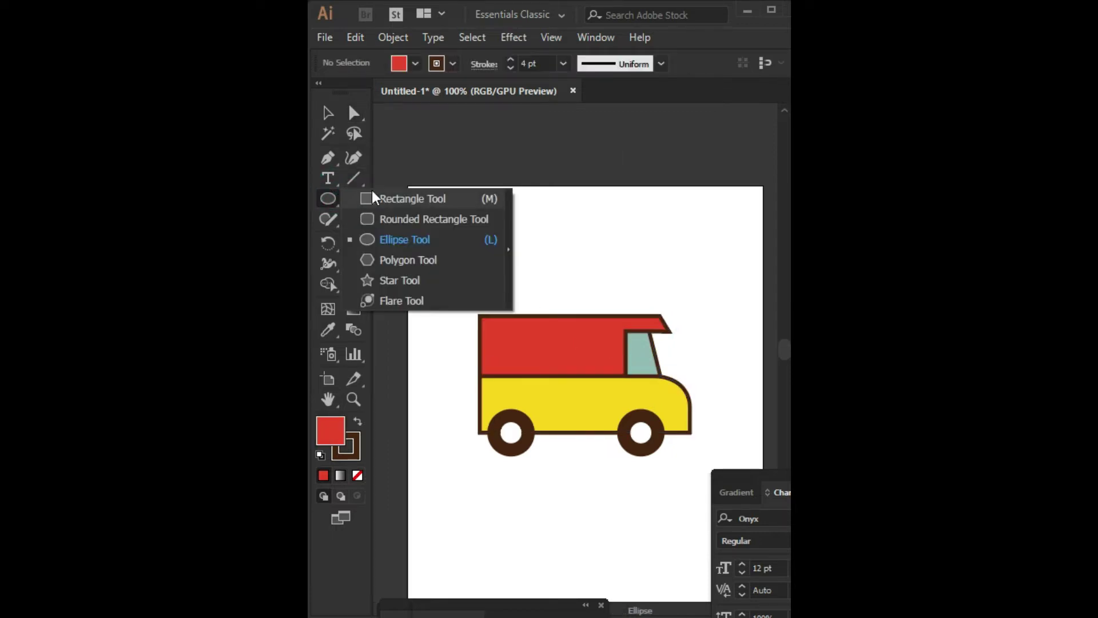
{"action": "mouse_move", "coordinate": [511, 338]}
{"action": "left_mouse_down"}
{"action": "mouse_move", "coordinate": [535, 388]}
{"action": "mouse_move", "coordinate": [598, 393]}
{"action": "left_mouse_up"}
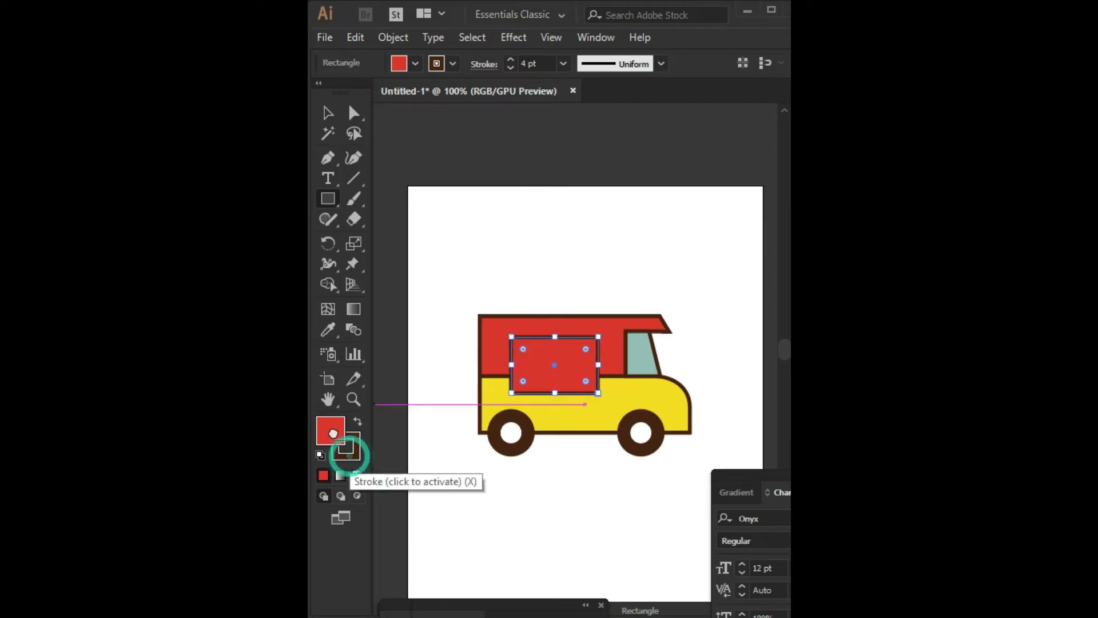
{"action": "key", "text": "shift+x"}
{"action": "left_click", "coordinate": [358, 474]}
{"action": "key", "text": "v"}
{"action": "left_click", "coordinate": [490, 182]}
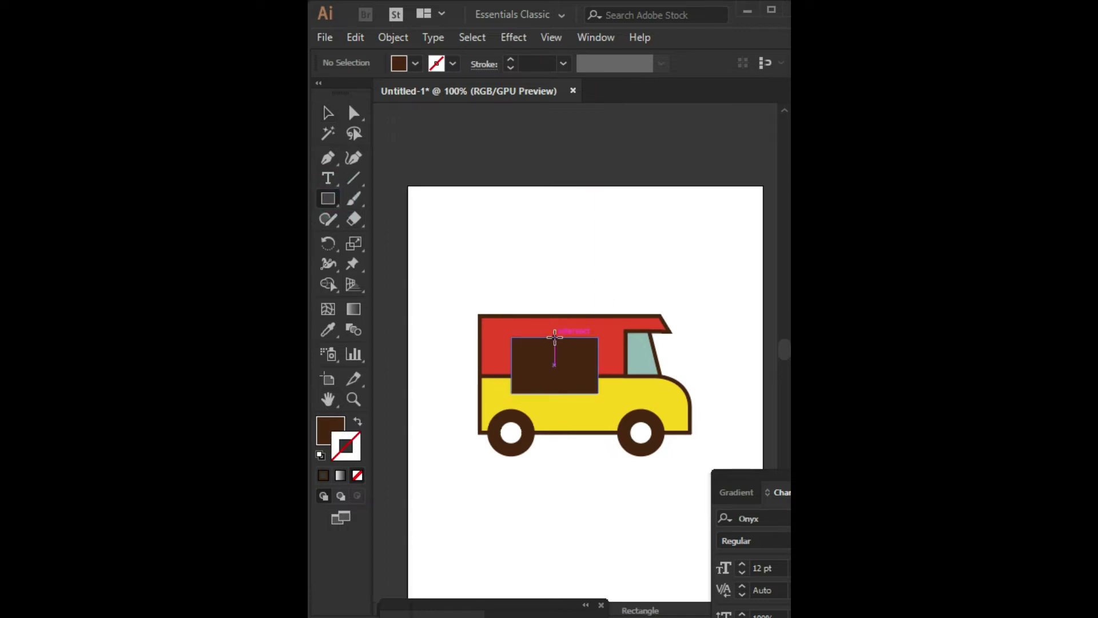
Draw a thin bar above the hatch and give it the yellow body's fill and outline
{"action": "mouse_move", "coordinate": [510, 327]}
{"action": "left_mouse_down"}
{"action": "mouse_move", "coordinate": [597, 344]}
{"action": "mouse_move", "coordinate": [540, 269]}
{"action": "left_mouse_up"}
{"action": "left_click", "coordinate": [327, 113]}
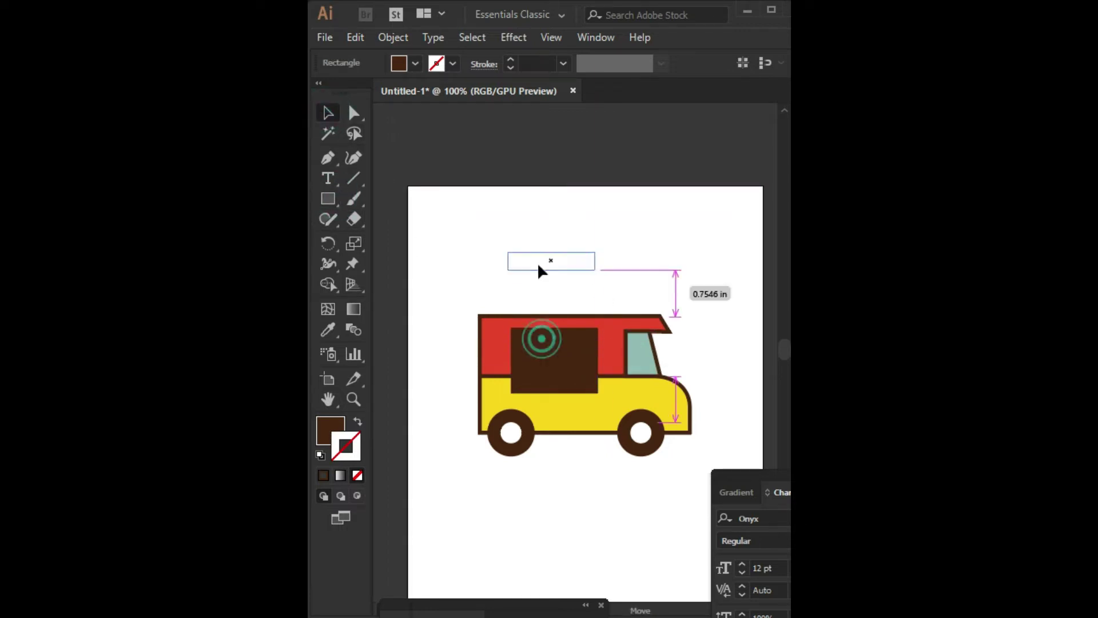
{"action": "left_click", "coordinate": [328, 330]}
{"action": "left_click", "coordinate": [501, 330]}
{"action": "left_click", "coordinate": [565, 411]}
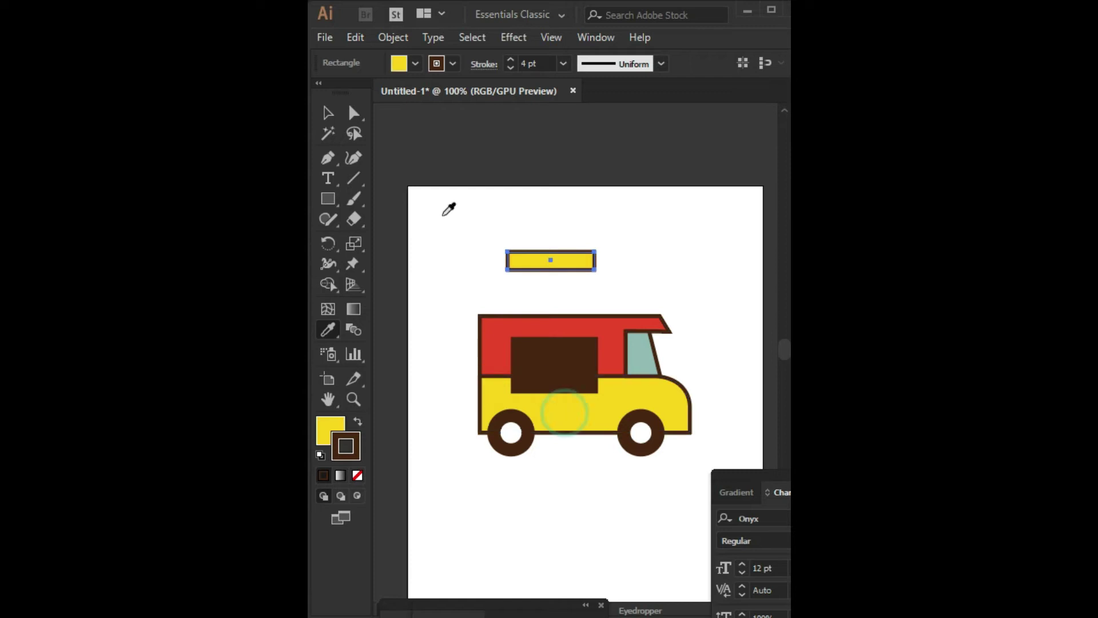
Widen the bar's bottom into a trapezoid awning and place it just above the hatch
{"action": "left_click", "coordinate": [353, 113]}
{"action": "left_click_drag", "start_coordinate": [601, 276], "coordinate": [498, 248]}
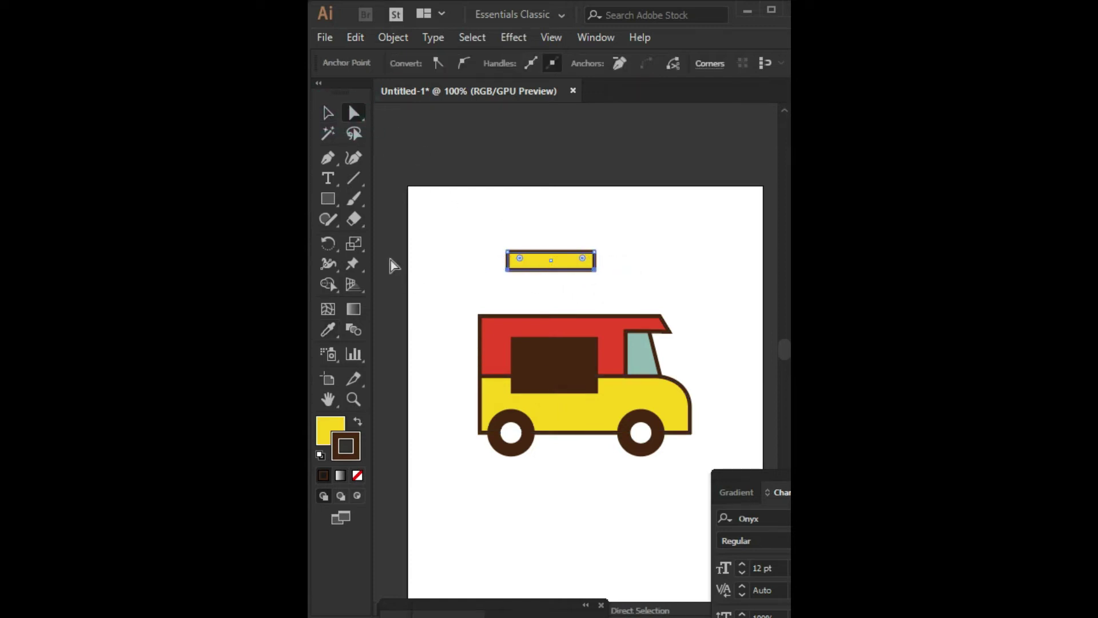
{"action": "left_click_drag", "start_coordinate": [594, 271], "coordinate": [610, 266]}
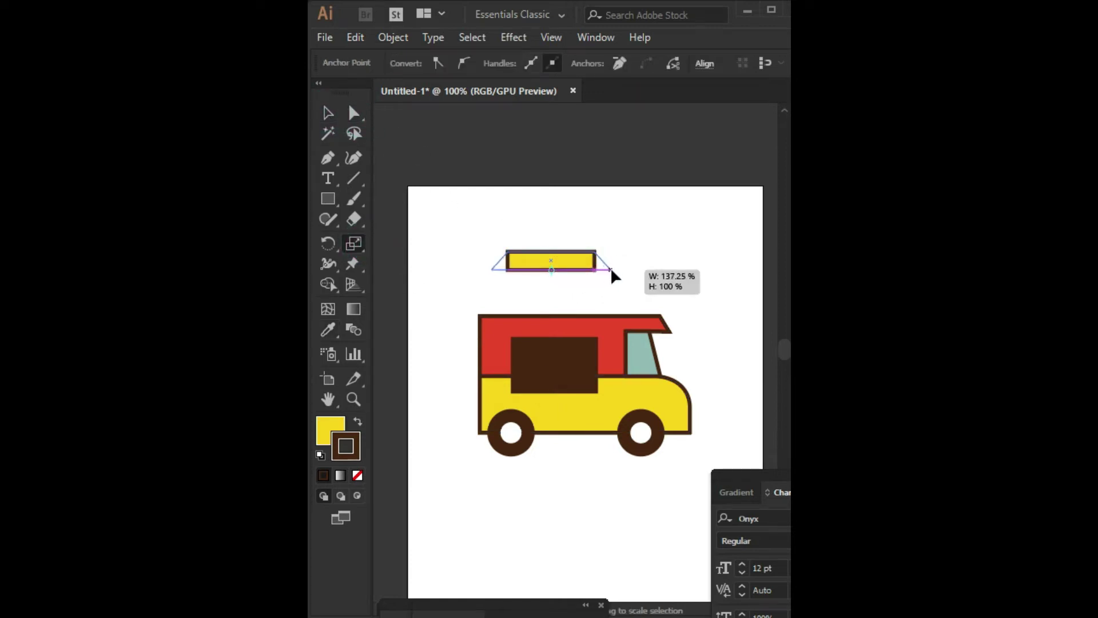
{"action": "left_click", "coordinate": [328, 112]}
{"action": "left_click_drag", "start_coordinate": [545, 259], "coordinate": [570, 340]}
{"action": "left_click", "coordinate": [559, 216]}
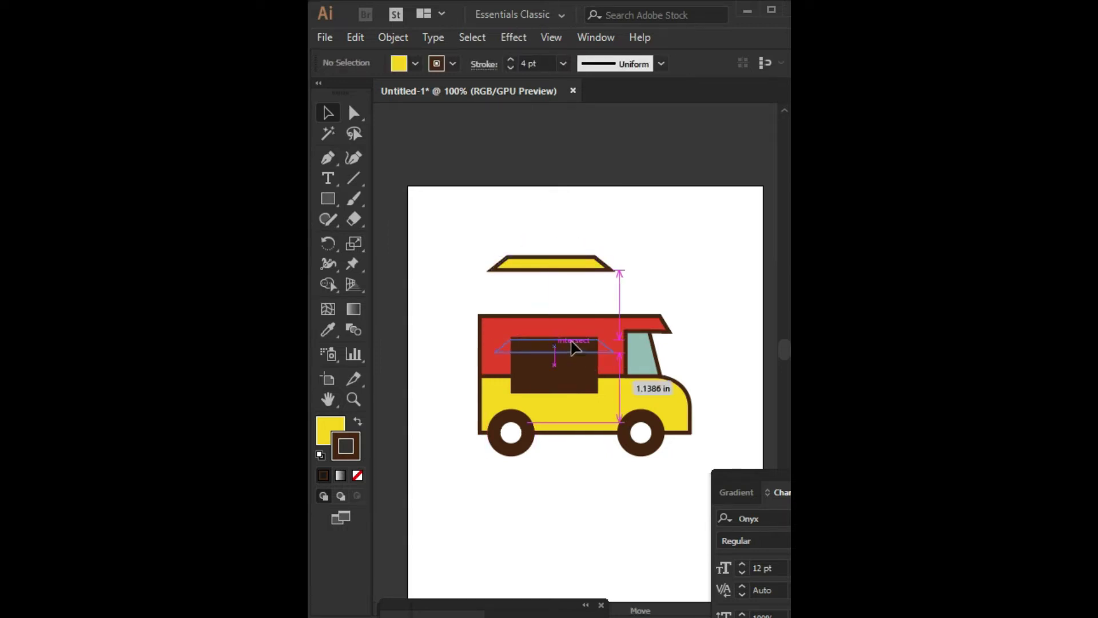
{"action": "left_click", "coordinate": [560, 269]}
Give the truck body and awning a thicker 5 pt outline
{"action": "scroll", "coordinate": [559, 257], "scroll_direction": "down", "scroll_amount": 1}
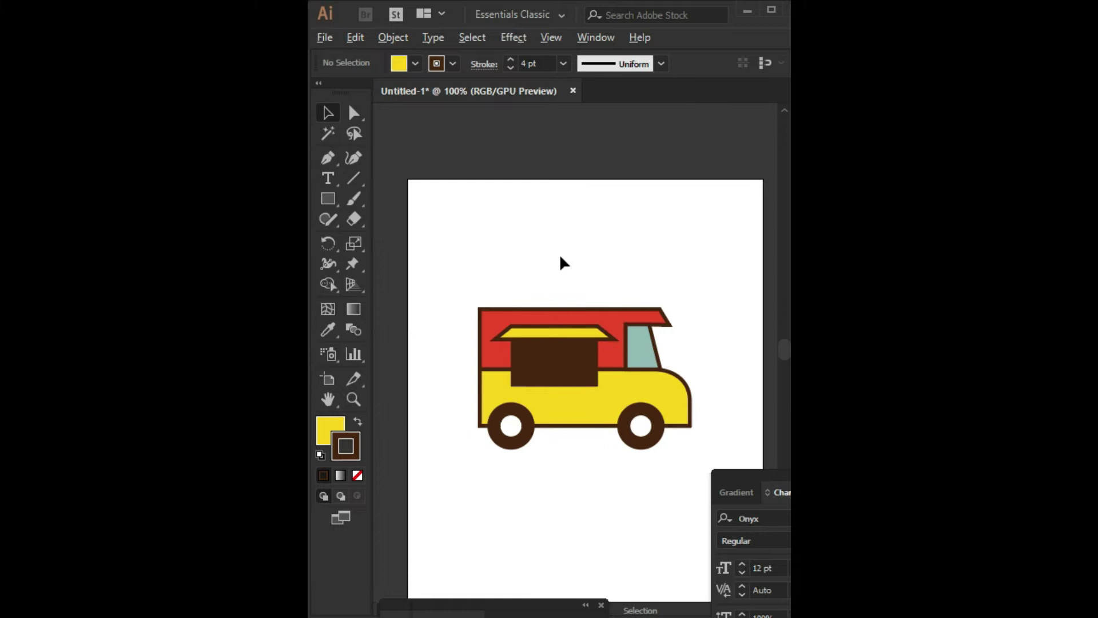
{"action": "scroll", "coordinate": [560, 254], "scroll_direction": "down", "scroll_amount": 1, "text": "alt"}
{"action": "scroll", "coordinate": [565, 413], "scroll_direction": "up", "scroll_amount": 1, "text": "alt"}
{"action": "left_click_drag", "start_coordinate": [610, 416], "coordinate": [603, 424]}
{"action": "left_click", "coordinate": [629, 277]}
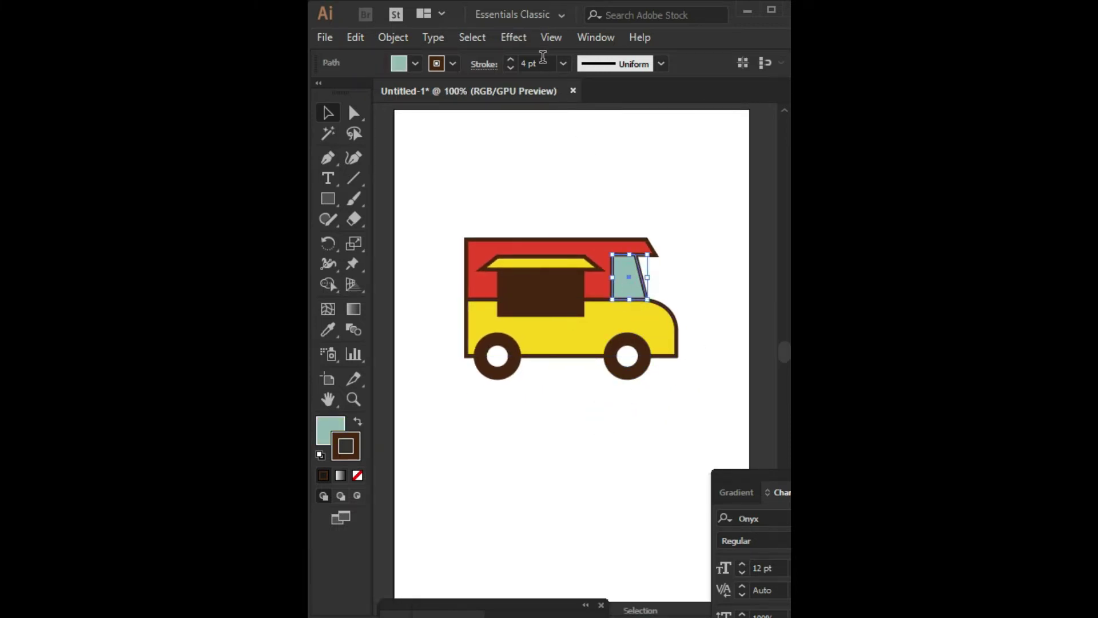
{"action": "left_click", "coordinate": [566, 189]}
{"action": "left_click", "coordinate": [588, 326]}
{"action": "left_click", "coordinate": [574, 275], "text": "shift"}
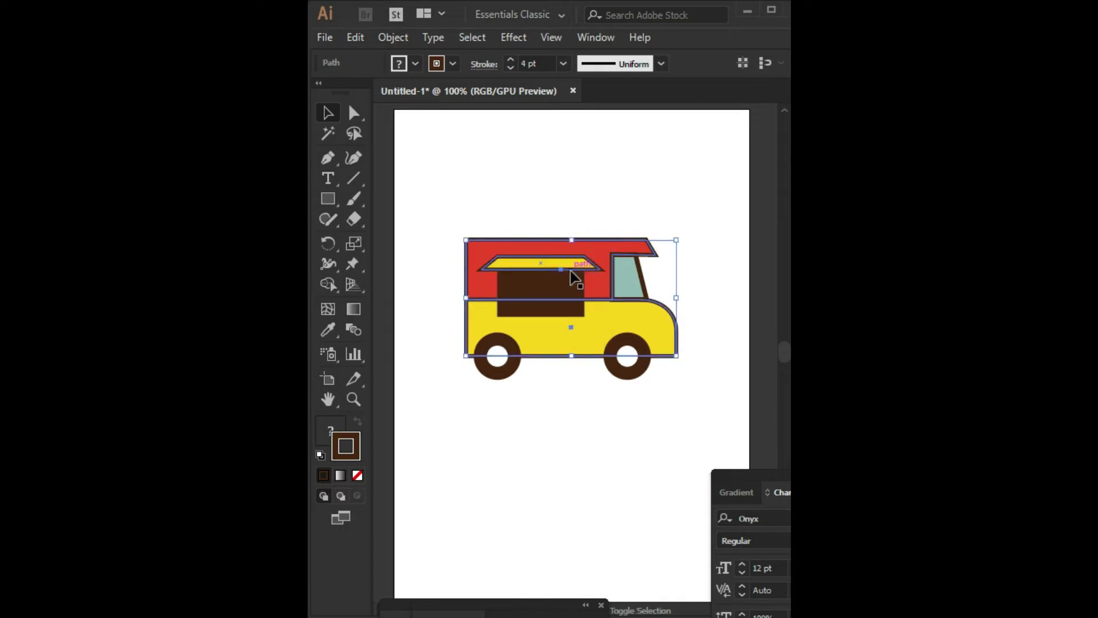
{"action": "left_click", "coordinate": [537, 63]}
{"action": "type", "text": "5"}
{"action": "key", "text": "Return"}
{"action": "left_click", "coordinate": [515, 147]}
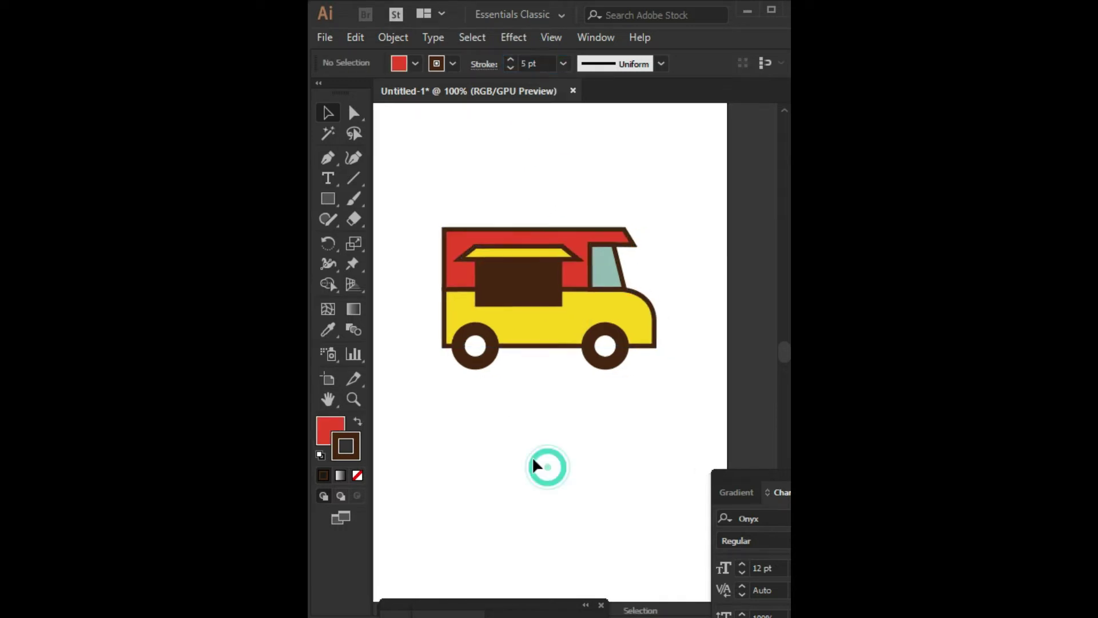
Select both wheels and scale them down toward their shared centre
{"action": "scroll", "coordinate": [501, 418], "scroll_direction": "up", "scroll_amount": 1, "text": "alt"}
{"action": "left_click", "coordinate": [466, 342]}
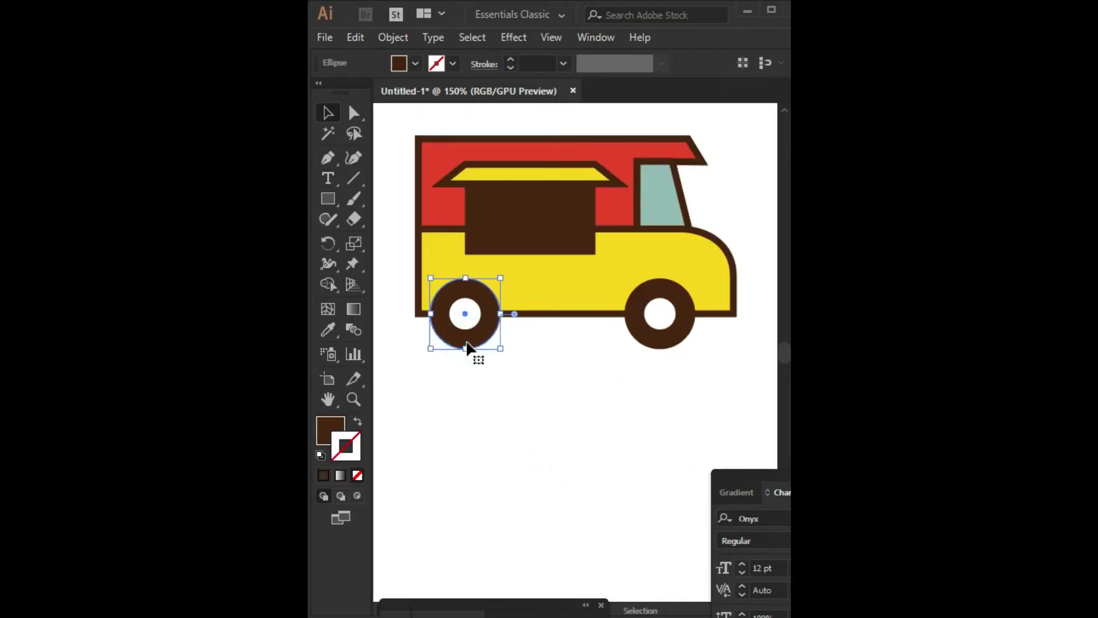
{"action": "key", "text": "a"}
{"action": "left_click", "coordinate": [480, 353], "text": "shift"}
{"action": "key", "text": "v"}
{"action": "left_click", "coordinate": [657, 320]}
{"action": "left_click", "coordinate": [478, 343], "text": "shift"}
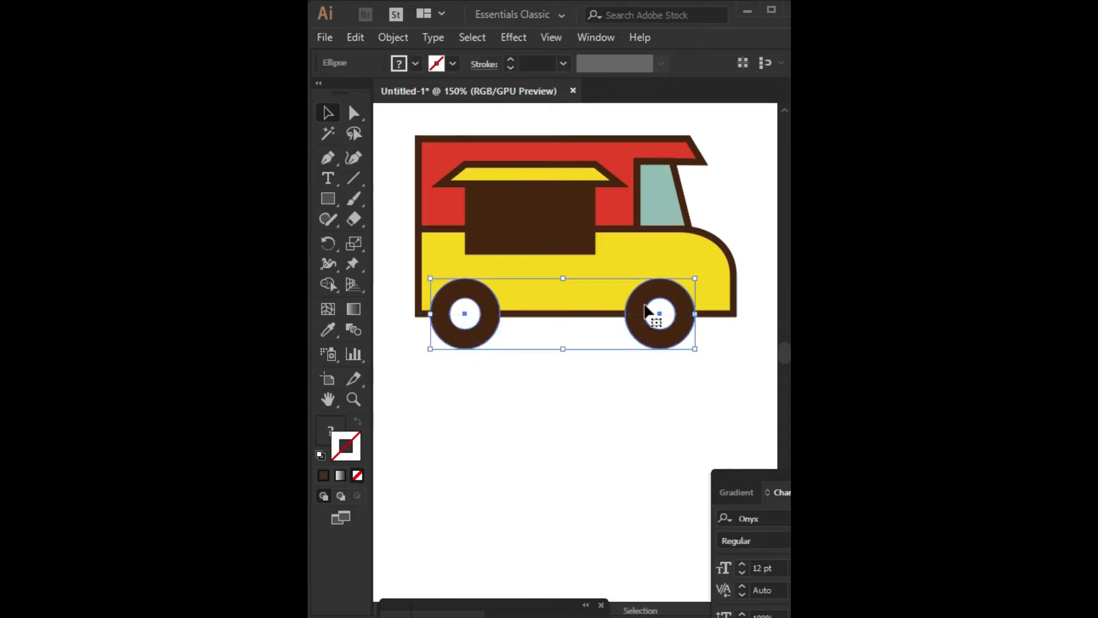
{"action": "left_click_drag", "start_coordinate": [695, 278], "coordinate": [679, 282]}
Nudge the wheels into place and vertically centre-align them
{"action": "left_click", "coordinate": [547, 386]}
{"action": "left_click", "coordinate": [664, 336]}
{"action": "left_click_drag", "start_coordinate": [664, 336], "coordinate": [674, 333]}
{"action": "left_click_drag", "start_coordinate": [487, 342], "coordinate": [483, 338]}
{"action": "left_click", "coordinate": [567, 371]}
{"action": "left_click", "coordinate": [658, 332]}
{"action": "left_click", "coordinate": [464, 338], "text": "shift"}
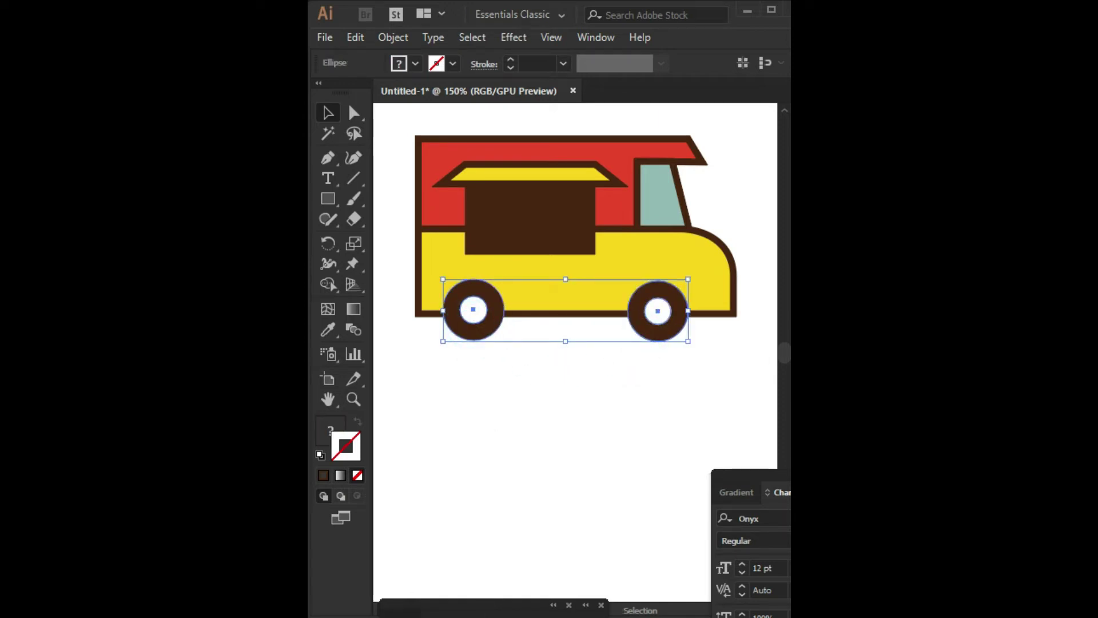
{"action": "left_click", "coordinate": [400, 607]}
{"action": "left_click", "coordinate": [537, 473]}
Nudge the right wheel rightward and start editing the yellow body's anchor points
{"action": "left_click", "coordinate": [623, 421]}
{"action": "left_click", "coordinate": [658, 329]}
{"action": "key", "text": "Right"}
{"action": "key", "text": "Right"}
{"action": "left_click", "coordinate": [647, 395]}
{"action": "key", "text": "ctrl+0"}
{"action": "key", "text": "ctrl+1"}
{"action": "left_click", "coordinate": [354, 113]}
{"action": "left_click", "coordinate": [669, 332]}
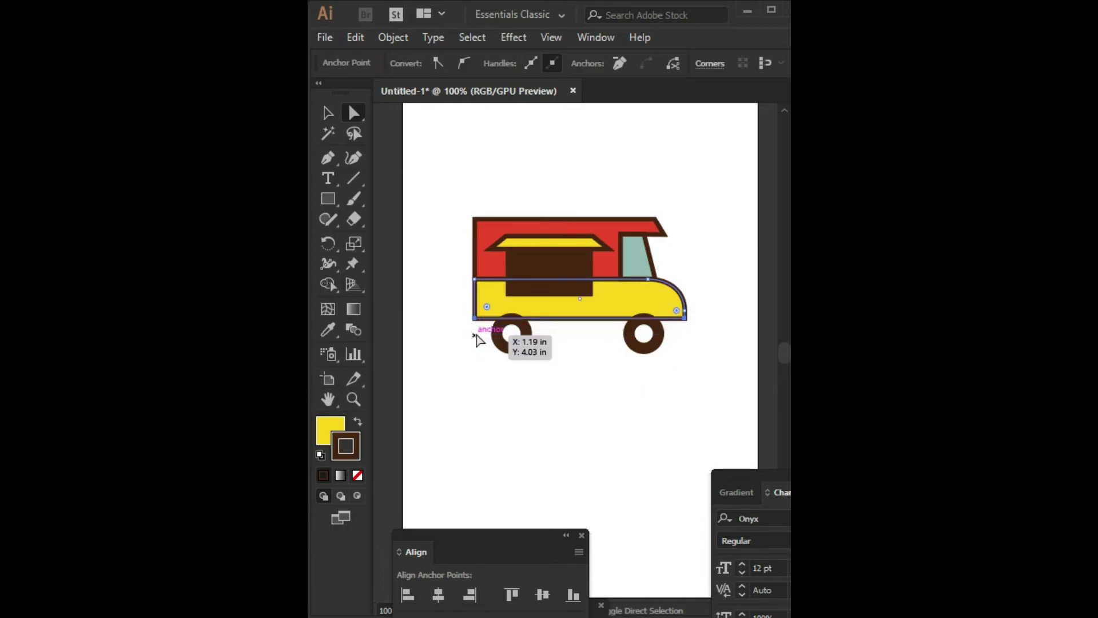
Recolour the window rectangle's fill to a lighter reddish-brown
{"action": "left_click", "coordinate": [565, 402]}
{"action": "left_click", "coordinate": [327, 113]}
{"action": "left_click", "coordinate": [509, 334]}
{"action": "left_click", "coordinate": [639, 337], "text": "shift"}
{"action": "left_click", "coordinate": [620, 389]}
{"action": "left_click", "coordinate": [558, 267]}
{"action": "double_click", "coordinate": [330, 430]}
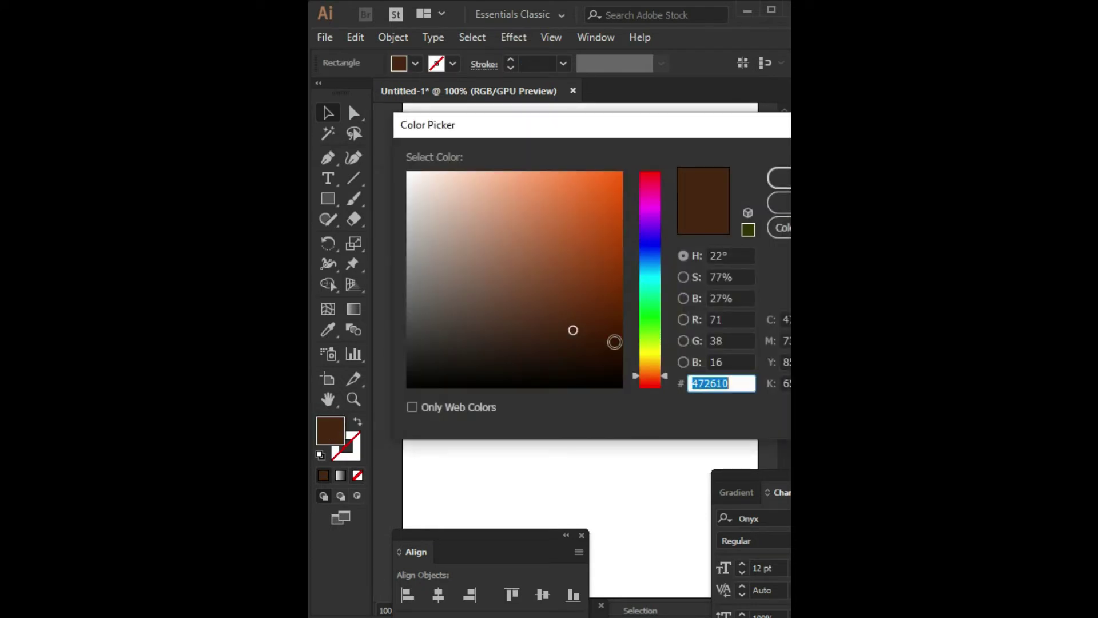
{"action": "mouse_move", "coordinate": [570, 328]}
{"action": "left_mouse_down"}
{"action": "mouse_move", "coordinate": [534, 263]}
{"action": "mouse_move", "coordinate": [532, 275]}
{"action": "left_mouse_up"}
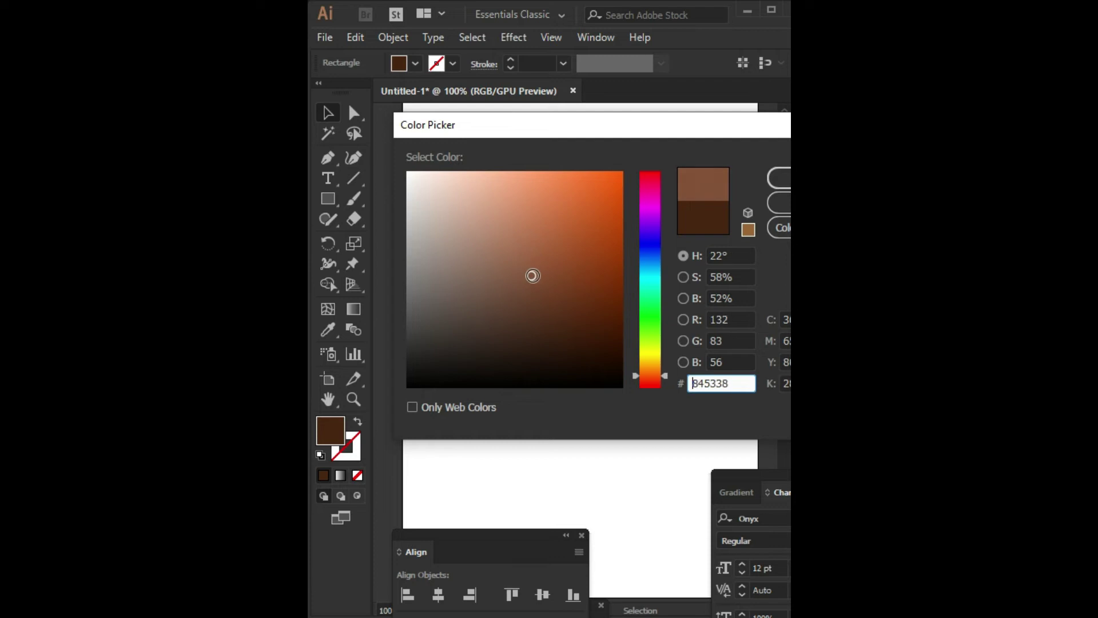
{"action": "left_click_drag", "start_coordinate": [658, 372], "coordinate": [661, 380]}
{"action": "left_click", "coordinate": [566, 286]}
Apply a dark outline colour to the window rectangle
{"action": "left_click", "coordinate": [779, 177]}
{"action": "left_click", "coordinate": [584, 417]}
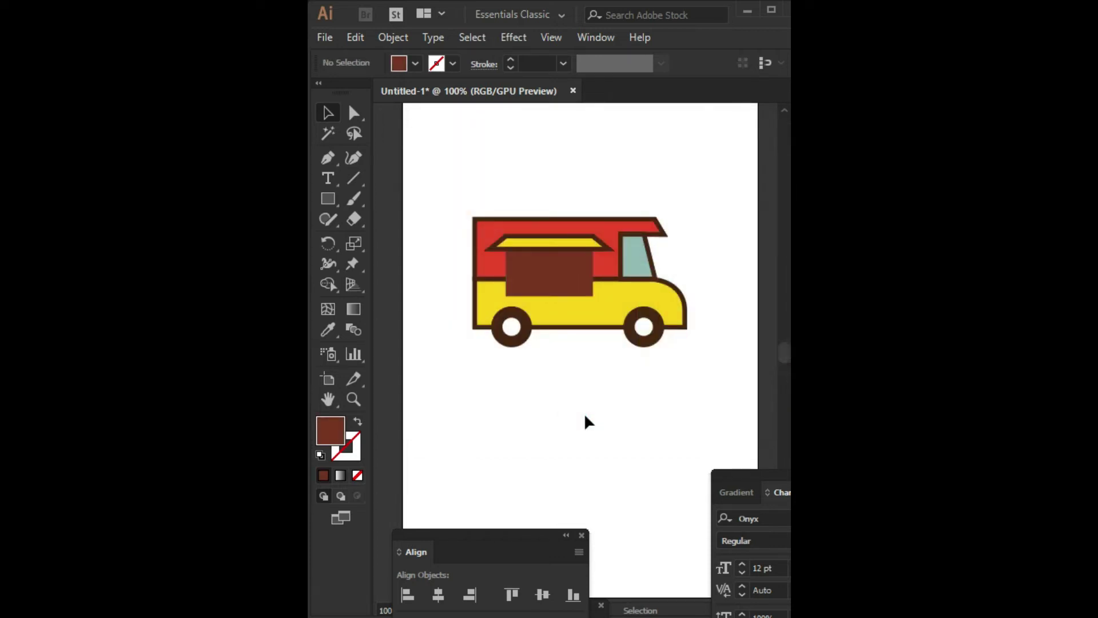
{"action": "left_click", "coordinate": [536, 262]}
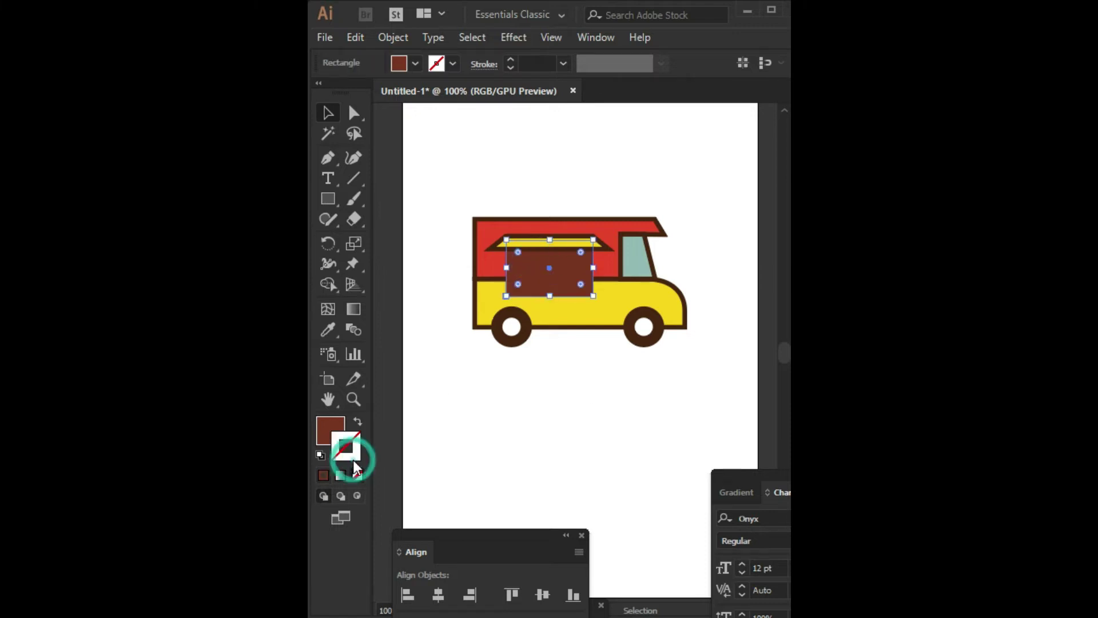
{"action": "double_click", "coordinate": [352, 459]}
{"action": "left_click", "coordinate": [779, 177]}
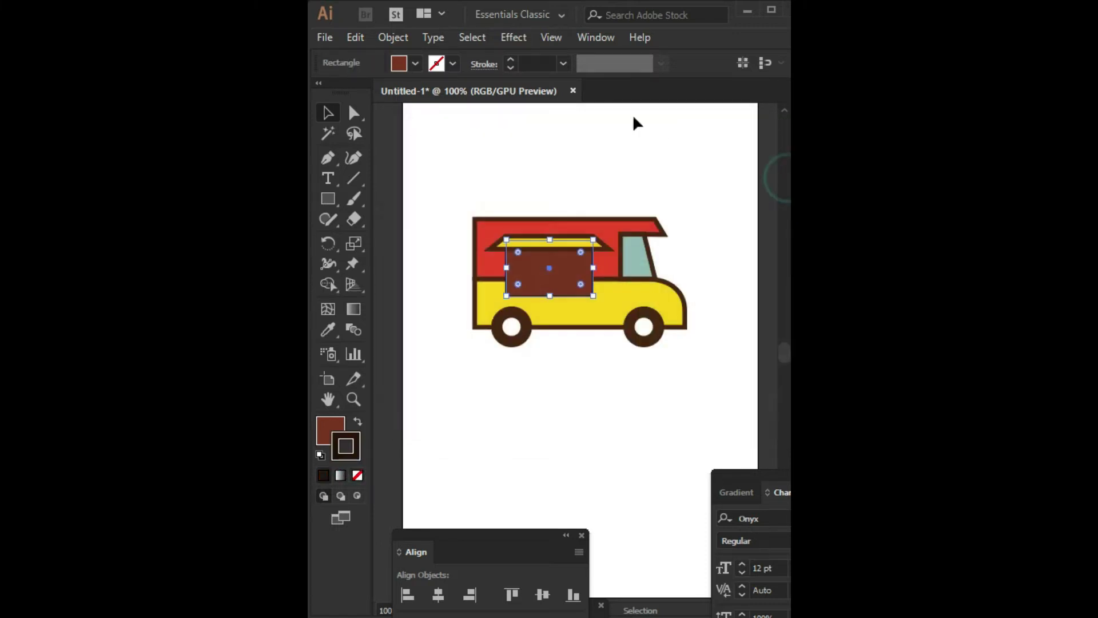
{"action": "left_click", "coordinate": [550, 59]}
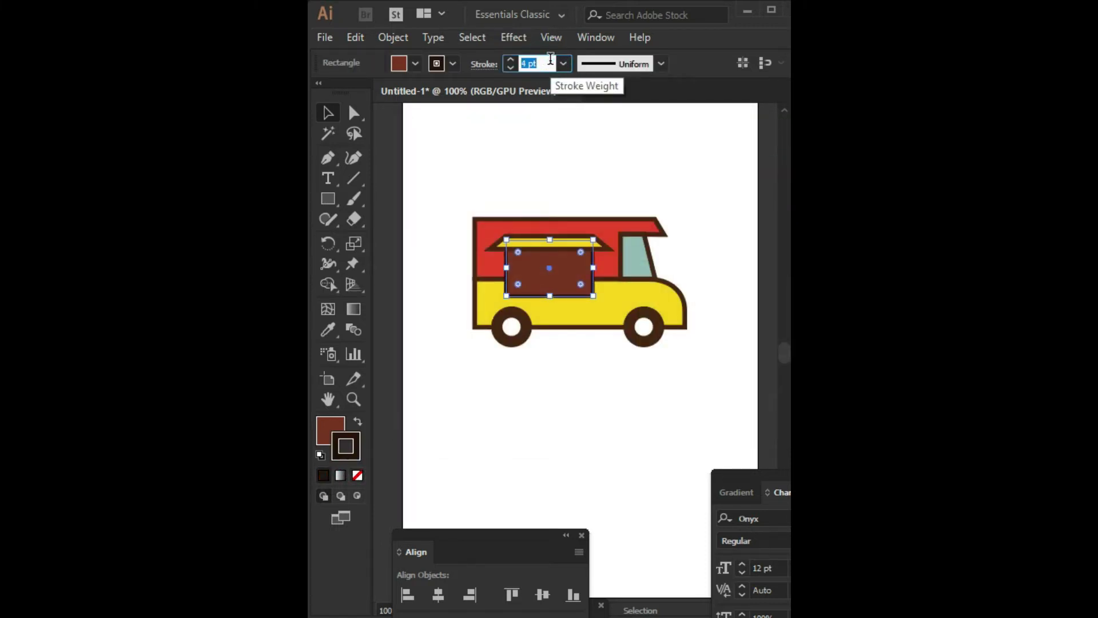
{"action": "left_click", "coordinate": [599, 143]}
Set the window rectangle's outline to dark brown at 4 pt, then recentre the truck
{"action": "left_click", "coordinate": [587, 294]}
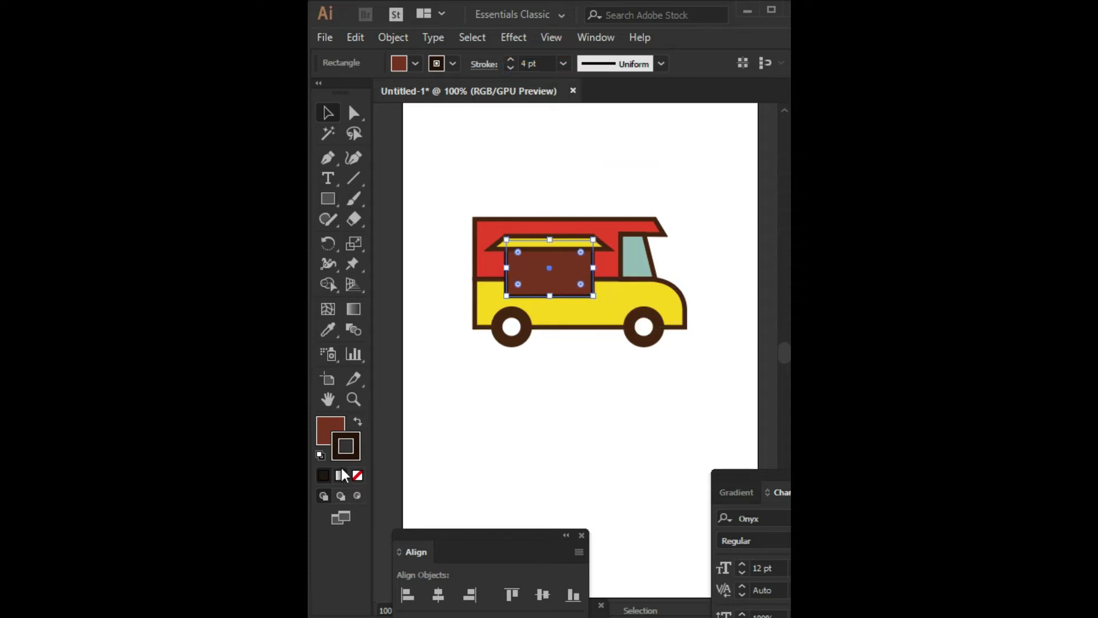
{"action": "double_click", "coordinate": [356, 455]}
{"action": "left_click", "coordinate": [566, 333]}
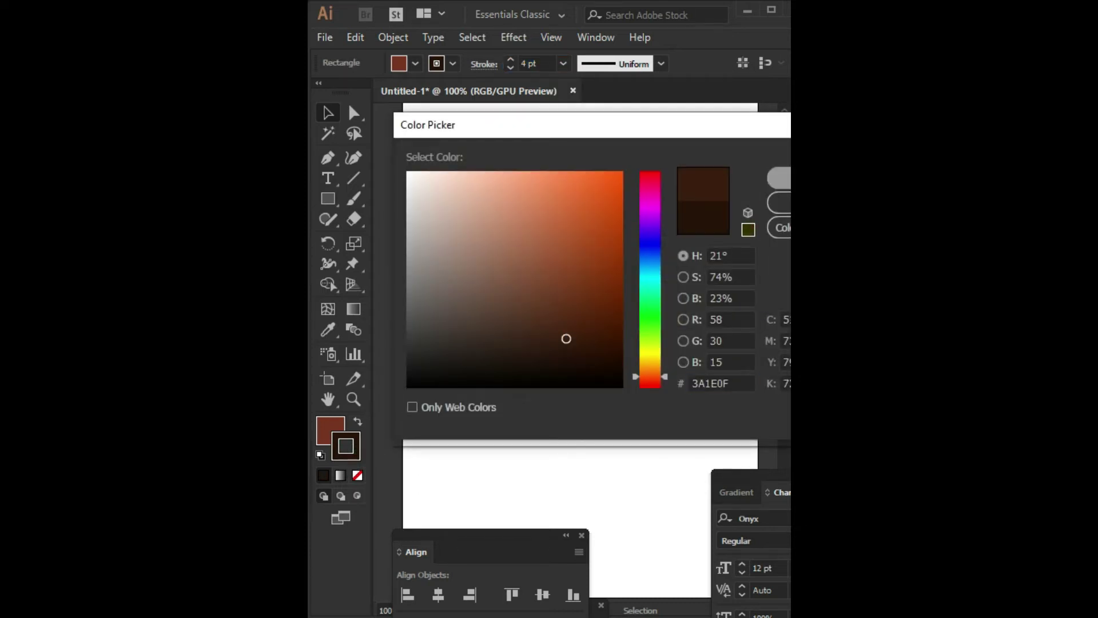
{"action": "left_click", "coordinate": [779, 178]}
{"action": "left_click", "coordinate": [689, 235]}
{"action": "left_click", "coordinate": [563, 64]}
{"action": "left_click", "coordinate": [589, 199]}
{"action": "left_click", "coordinate": [637, 153]}
{"action": "left_click", "coordinate": [591, 249]}
{"action": "left_click", "coordinate": [593, 184]}
{"action": "mouse_move", "coordinate": [592, 184]}
{"action": "left_mouse_down"}
{"action": "mouse_move", "coordinate": [589, 202]}
{"action": "mouse_move", "coordinate": [591, 190]}
{"action": "left_mouse_up"}
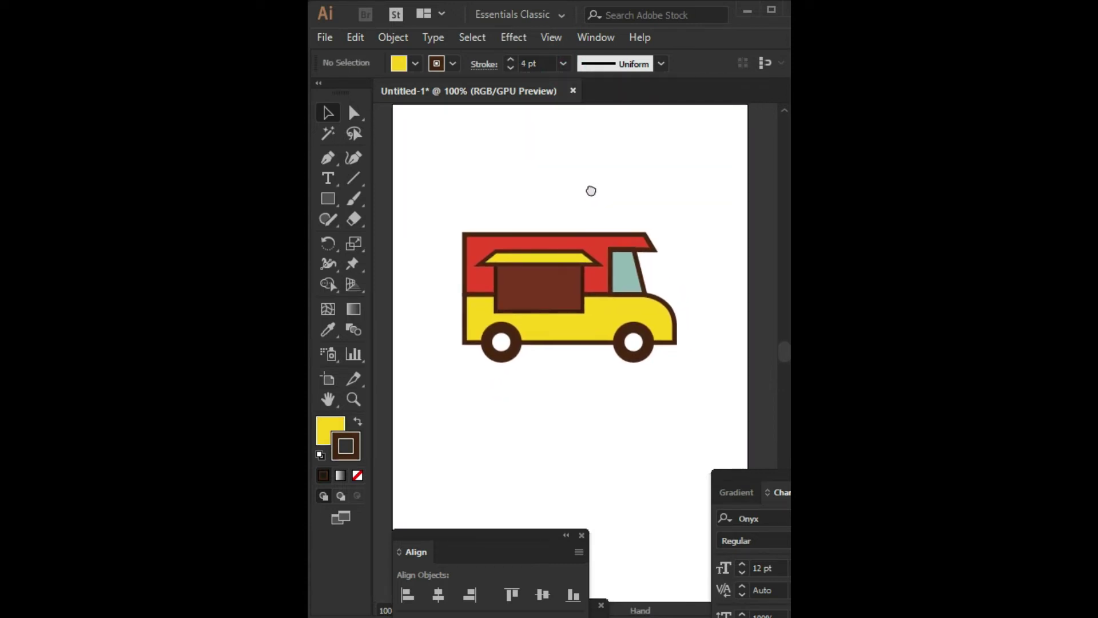
Draw a straight ground line under the truck and bend it into an upward arc
{"action": "left_click_drag", "start_coordinate": [448, 368], "coordinate": [688, 361]}
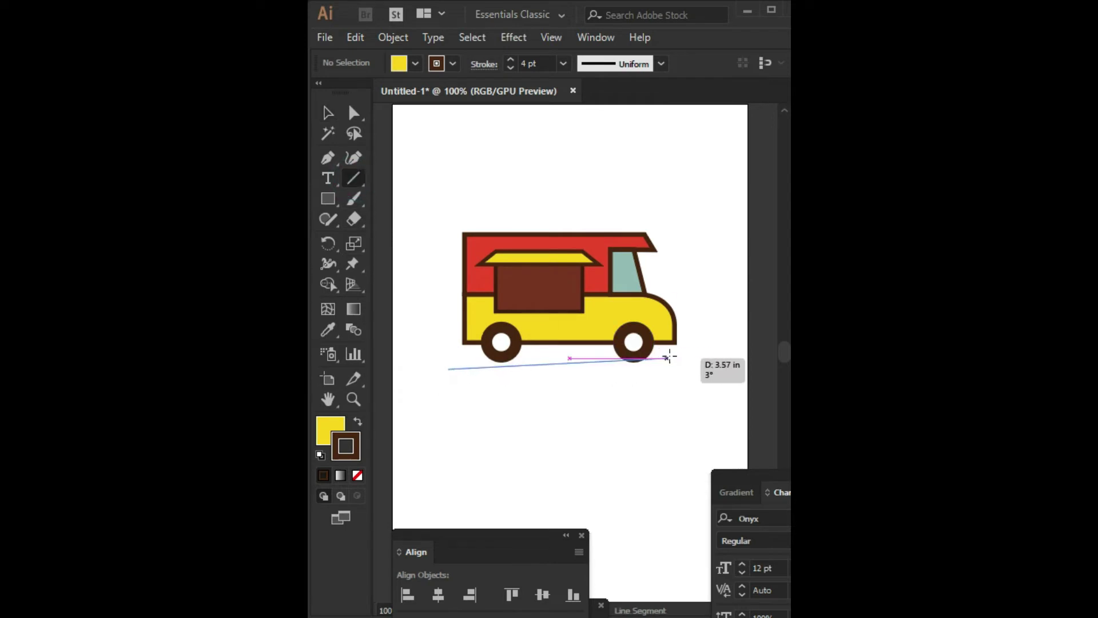
{"action": "left_click", "coordinate": [354, 218]}
{"action": "left_click_drag", "start_coordinate": [353, 246], "coordinate": [397, 286]}
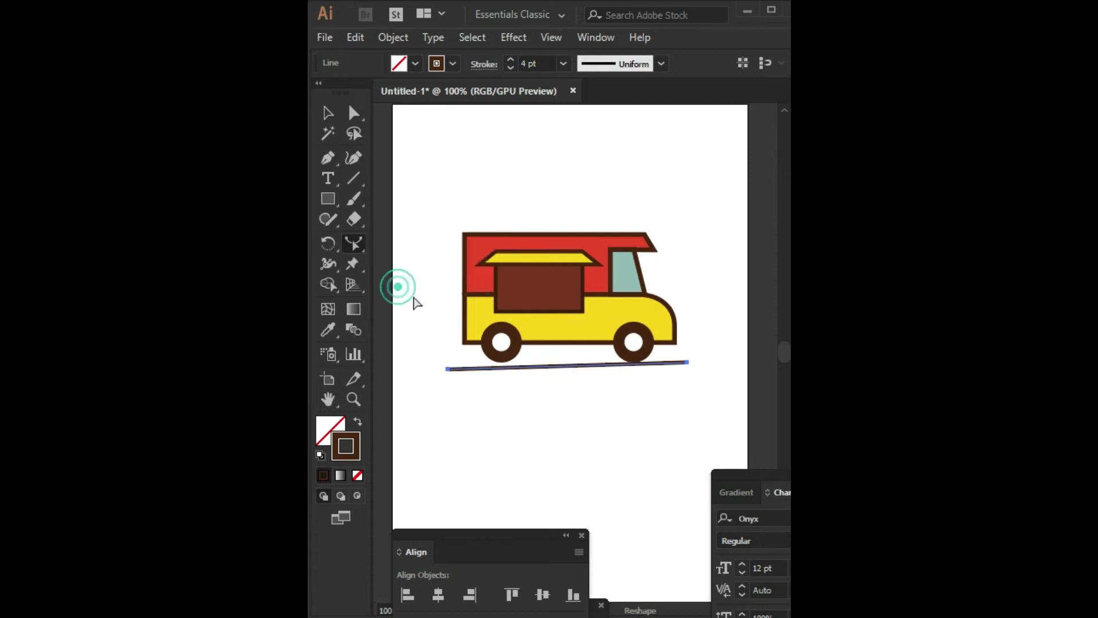
{"action": "left_click_drag", "start_coordinate": [564, 360], "coordinate": [565, 365]}
Widen the arc at its middle and rotate it slightly clockwise
{"action": "left_click", "coordinate": [327, 115]}
{"action": "left_click", "coordinate": [327, 265]}
{"action": "left_click", "coordinate": [327, 114]}
{"action": "left_click_drag", "start_coordinate": [694, 351], "coordinate": [698, 363]}
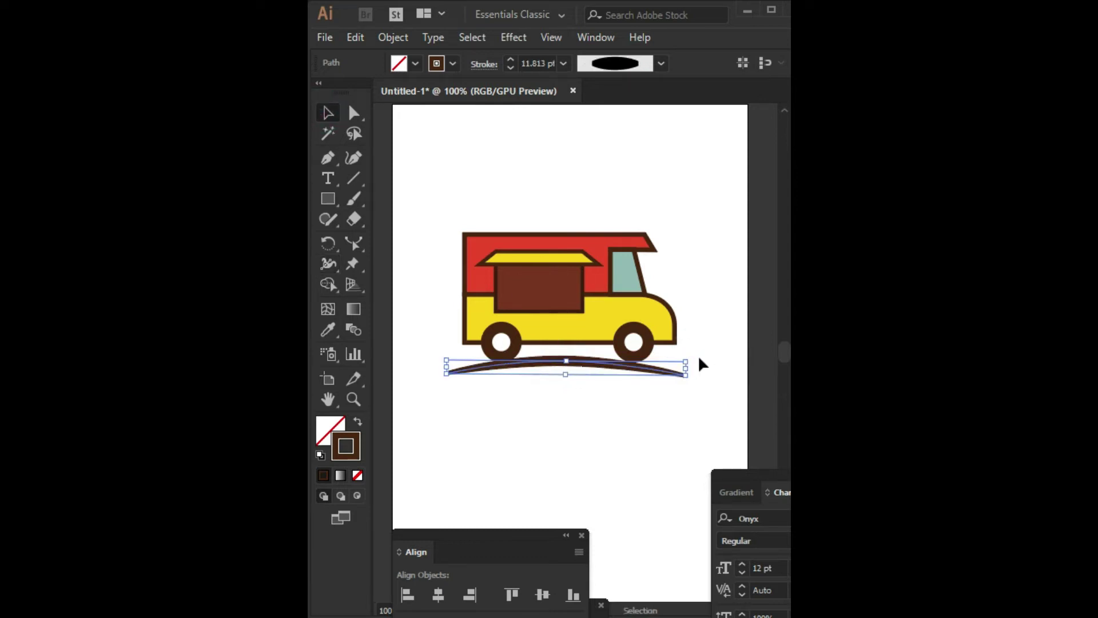
{"action": "left_click", "coordinate": [708, 345]}
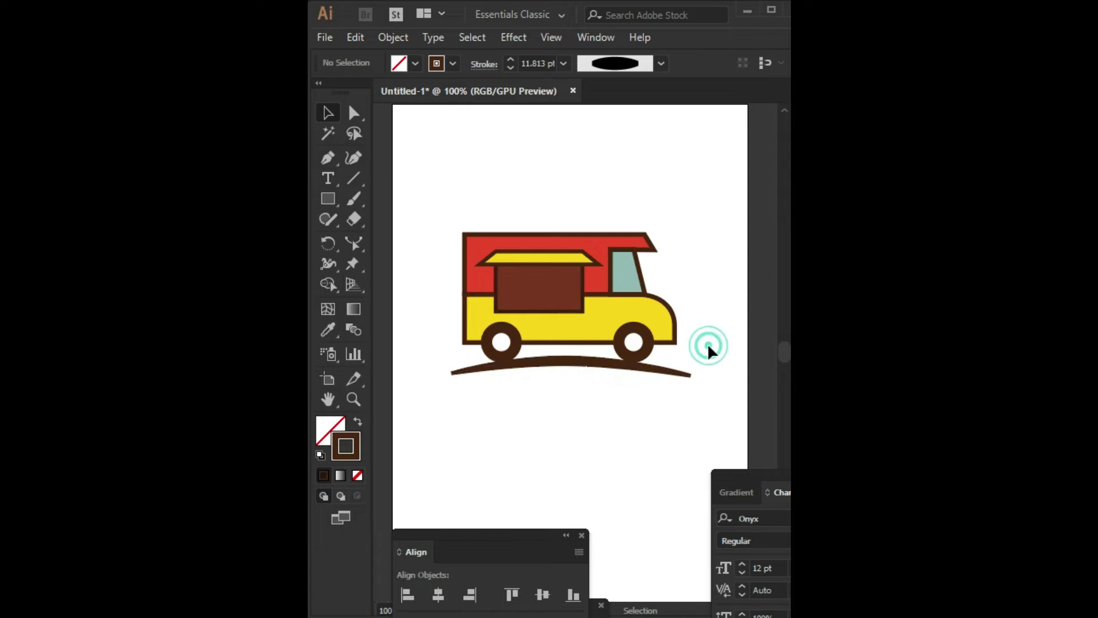
Move the whole truck artwork slightly up and left
{"action": "left_click_drag", "start_coordinate": [637, 437], "coordinate": [620, 444]}
{"action": "key", "text": "ctrl+a"}
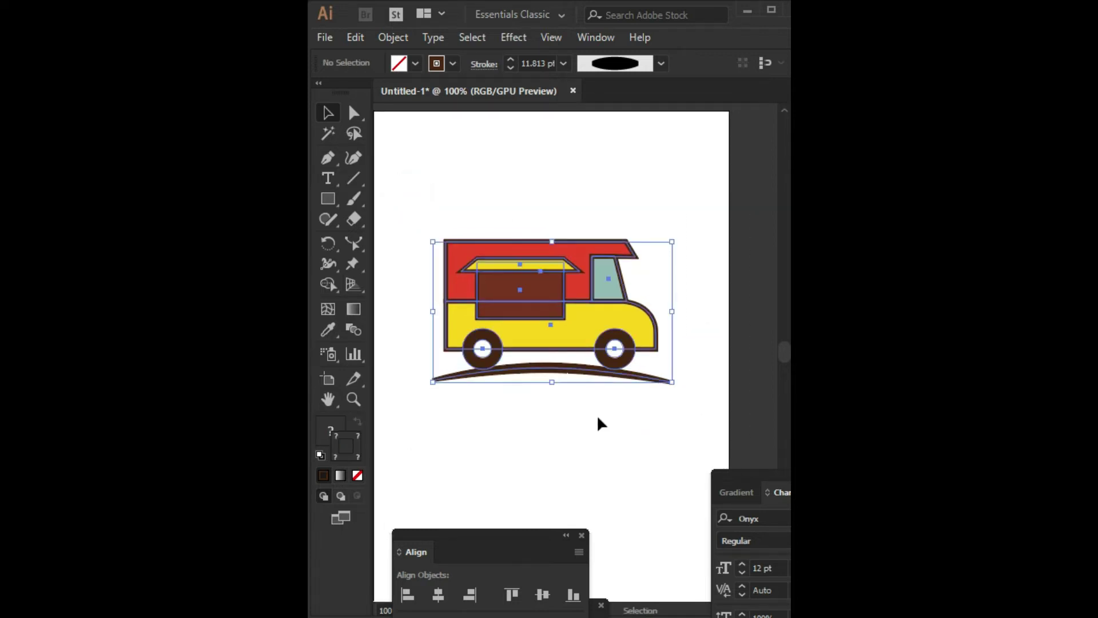
{"action": "left_click", "coordinate": [659, 380]}
{"action": "left_click_drag", "start_coordinate": [598, 342], "coordinate": [586, 332]}
{"action": "left_click", "coordinate": [602, 436]}
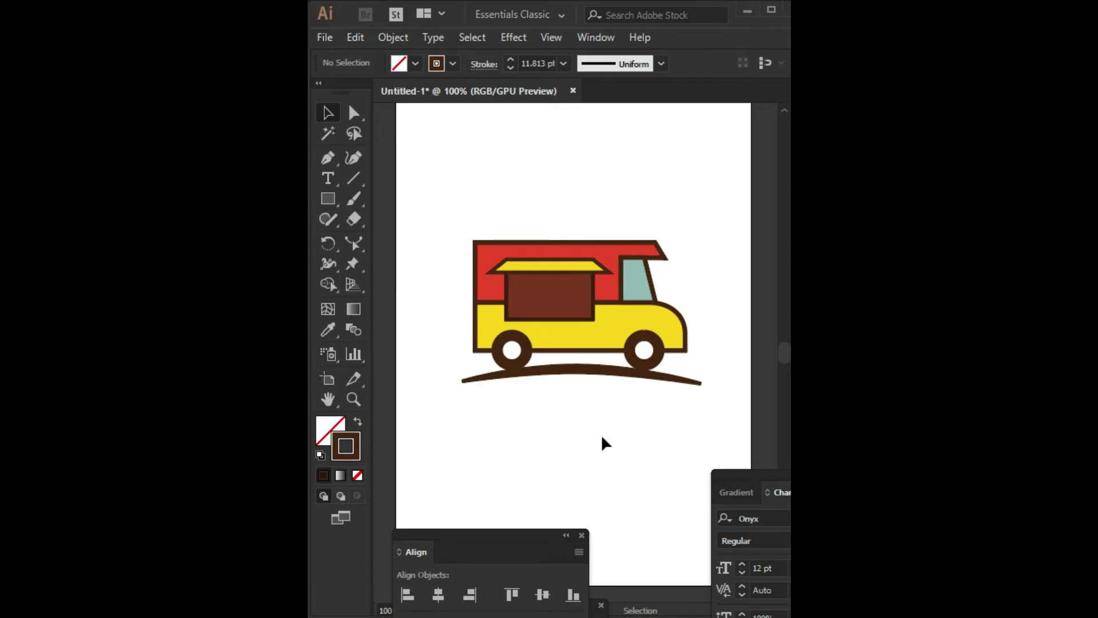
Add the FAST FOOD text below the truck and enlarge it
{"action": "left_click", "coordinate": [328, 177]}
{"action": "left_click", "coordinate": [463, 420]}
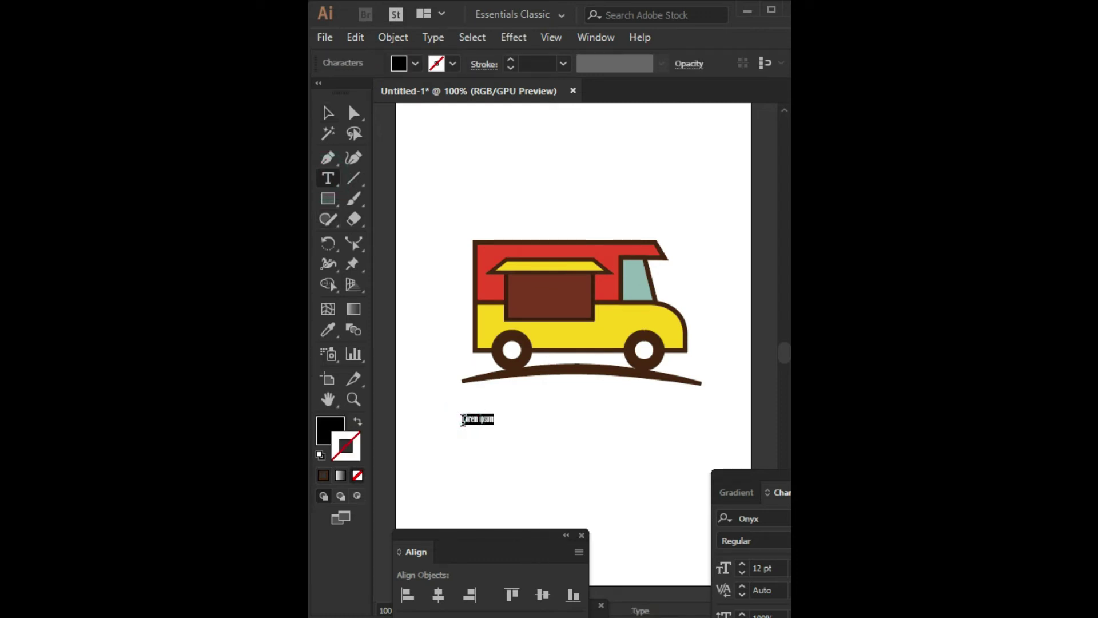
{"action": "type", "text": "FAST FOOD"}
{"action": "left_click", "coordinate": [331, 114]}
{"action": "left_click_drag", "start_coordinate": [495, 426], "coordinate": [675, 424]}
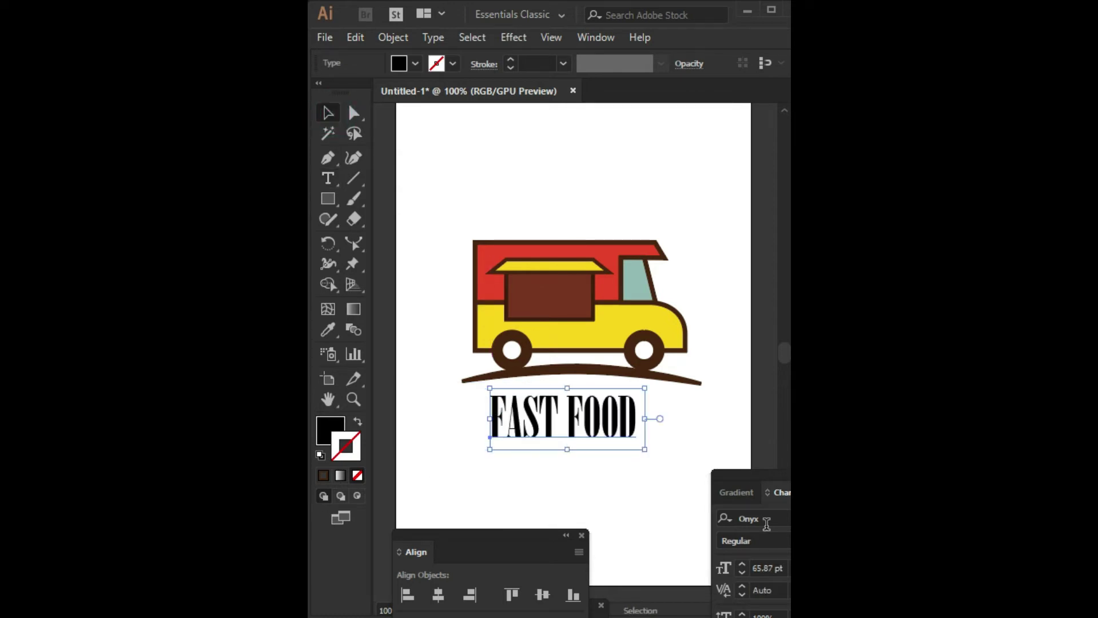
Set FAST FOOD to Arial Bold 44 pt and move it under the ground line
{"action": "left_click_drag", "start_coordinate": [782, 492], "coordinate": [578, 493]}
{"action": "left_click", "coordinate": [650, 519]}
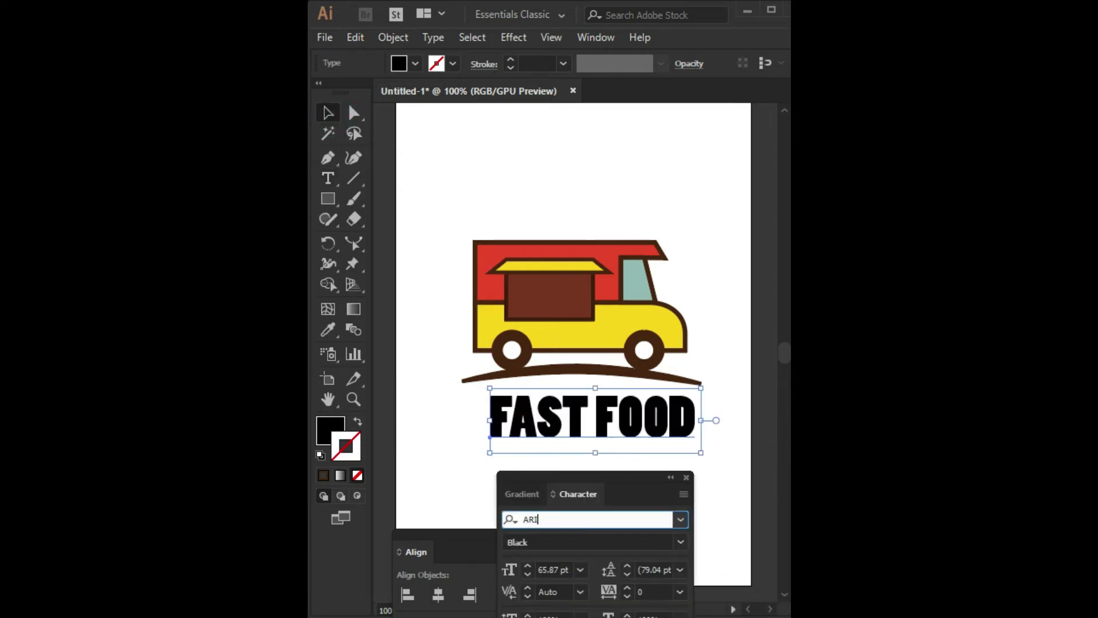
{"action": "key", "text": "Return"}
{"action": "left_click", "coordinate": [681, 542]}
{"action": "left_click", "coordinate": [607, 461]}
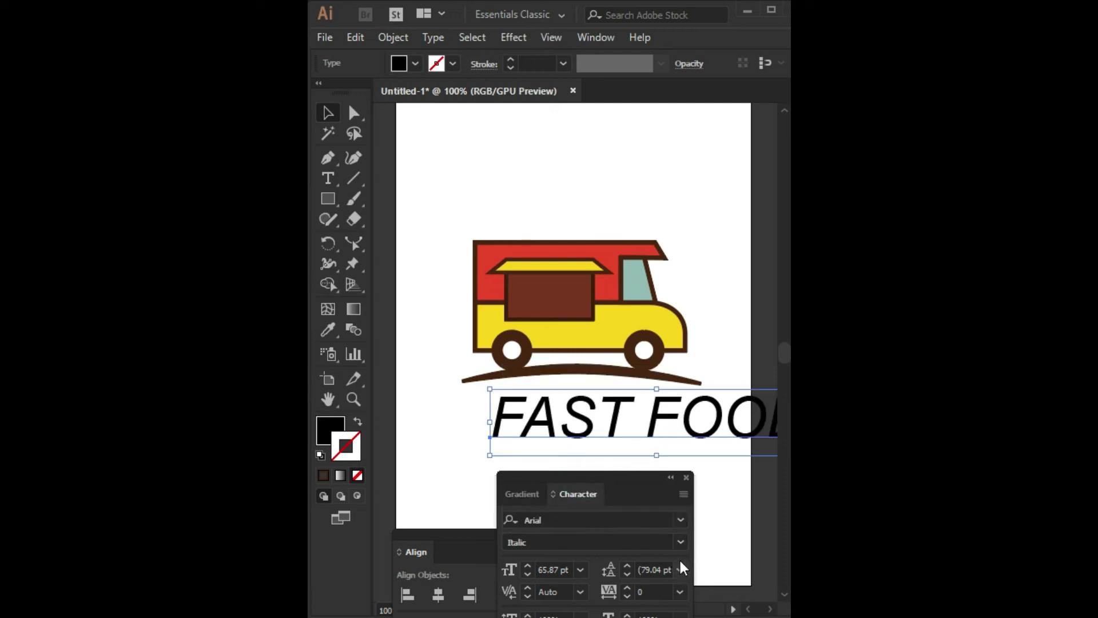
{"action": "left_click", "coordinate": [681, 542]}
{"action": "left_click", "coordinate": [592, 485]}
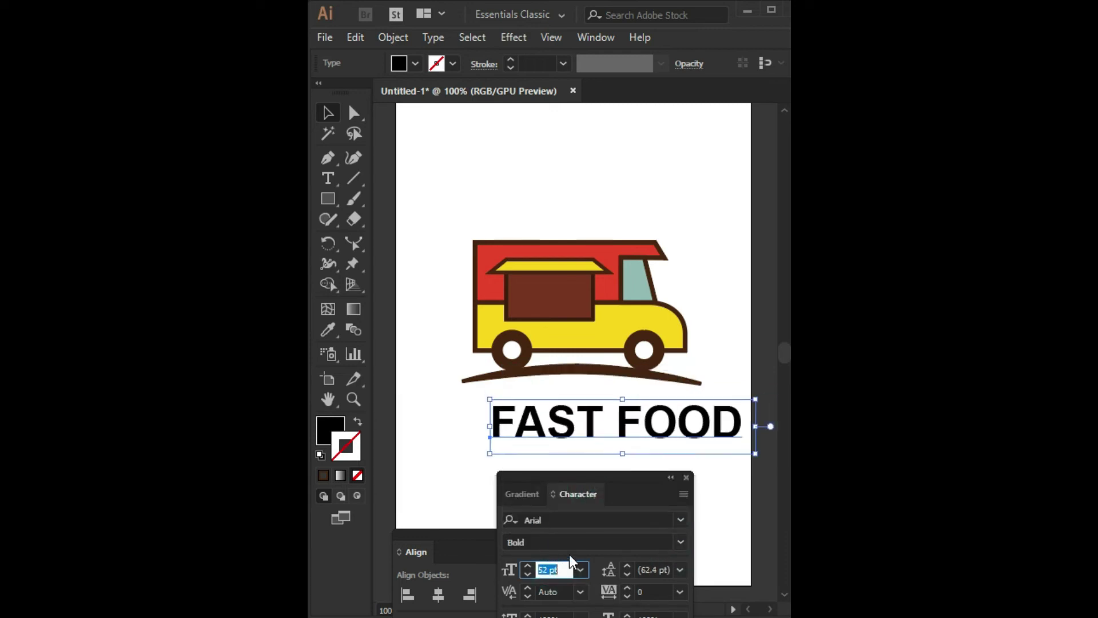
{"action": "type", "text": "44"}
{"action": "key", "text": "Return"}
{"action": "left_click_drag", "start_coordinate": [653, 432], "coordinate": [632, 429]}
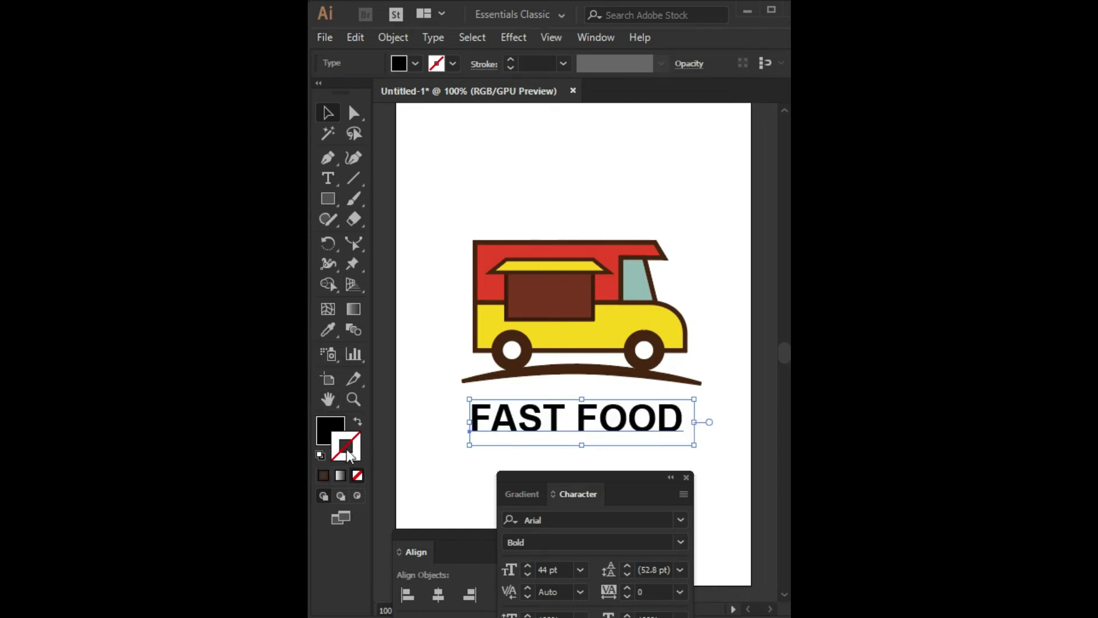
Colour FAST FOOD with the window's dark brown and remove its outline
{"action": "left_click", "coordinate": [328, 336]}
{"action": "left_click", "coordinate": [564, 294]}
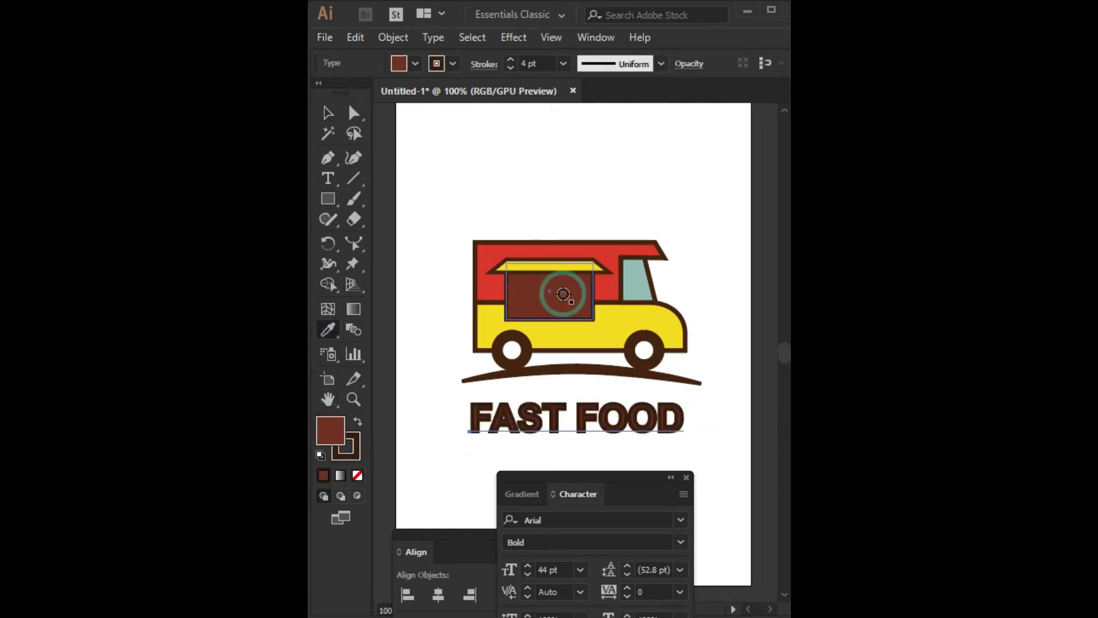
{"action": "left_click", "coordinate": [356, 475]}
{"action": "double_click", "coordinate": [319, 431]}
{"action": "left_click_drag", "start_coordinate": [518, 312], "coordinate": [533, 323]}
{"action": "left_click", "coordinate": [783, 171]}
Increase FAST FOOD to 49 pt and centre it under the ground line
{"action": "left_click", "coordinate": [328, 113]}
{"action": "left_click", "coordinate": [492, 146]}
{"action": "left_click", "coordinate": [575, 424]}
{"action": "left_click", "coordinate": [546, 569]}
{"action": "type", "text": "49"}
{"action": "key", "text": "Return"}
{"action": "left_click_drag", "start_coordinate": [577, 420], "coordinate": [567, 425]}
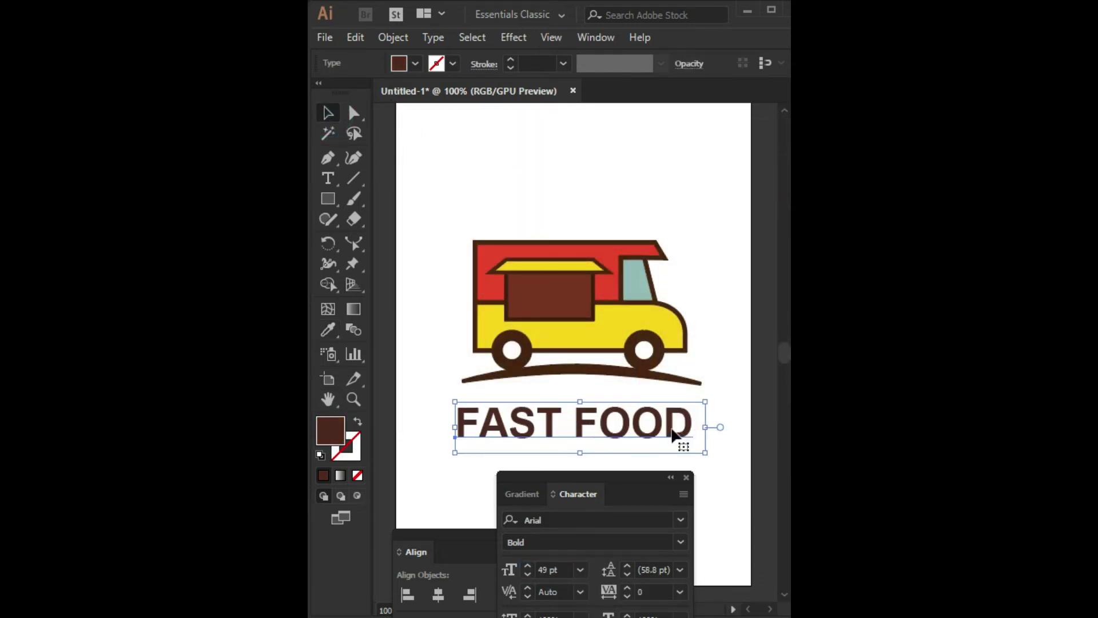
{"action": "left_click", "coordinate": [713, 313]}
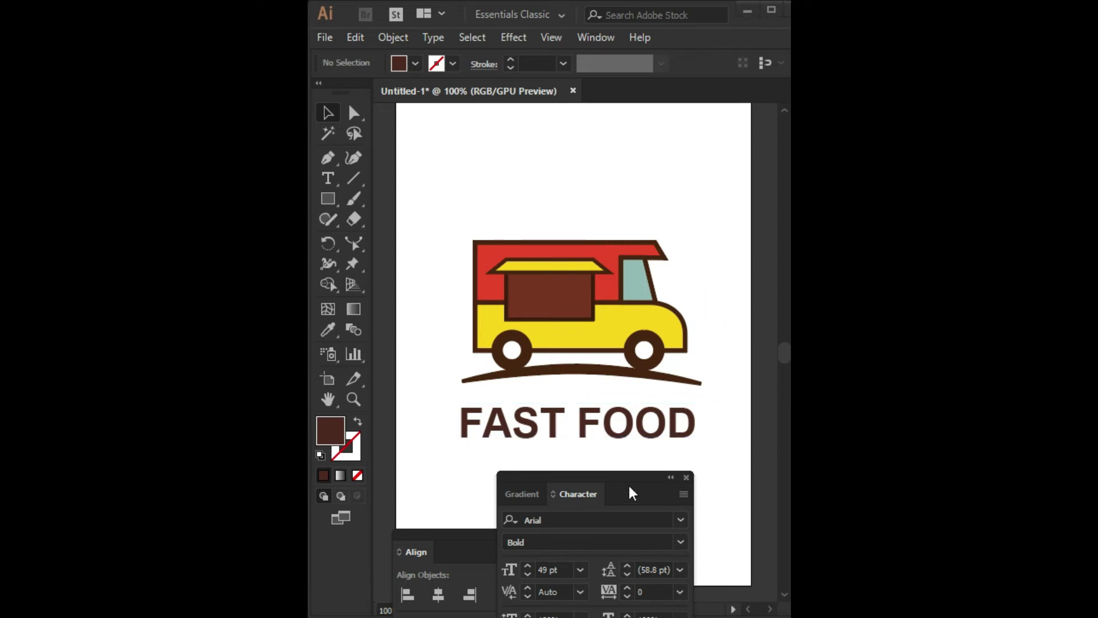
{"action": "left_click_drag", "start_coordinate": [630, 492], "coordinate": [641, 572]}
Type the tagline 'Foodies welcome' and set it to 23 pt Arial Narrow
{"action": "left_click", "coordinate": [486, 472]}
{"action": "type", "text": "Foodies welcome"}
{"action": "key", "text": "Escape"}
{"action": "key", "text": "ctrl+t"}
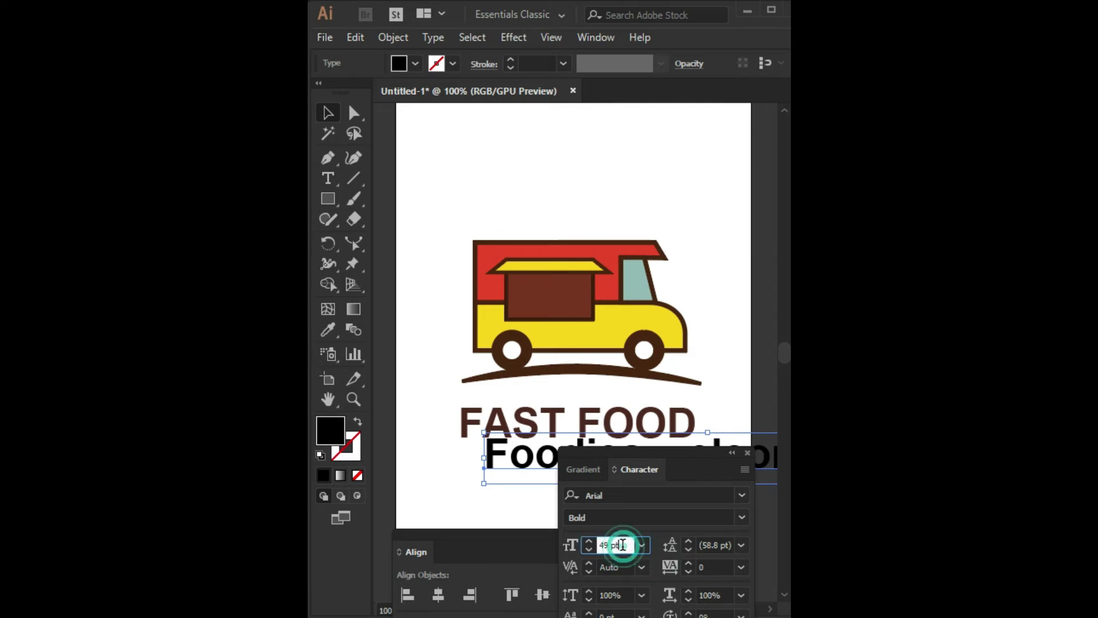
{"action": "type", "text": "23"}
{"action": "key", "text": "Return"}
{"action": "left_click", "coordinate": [706, 517]}
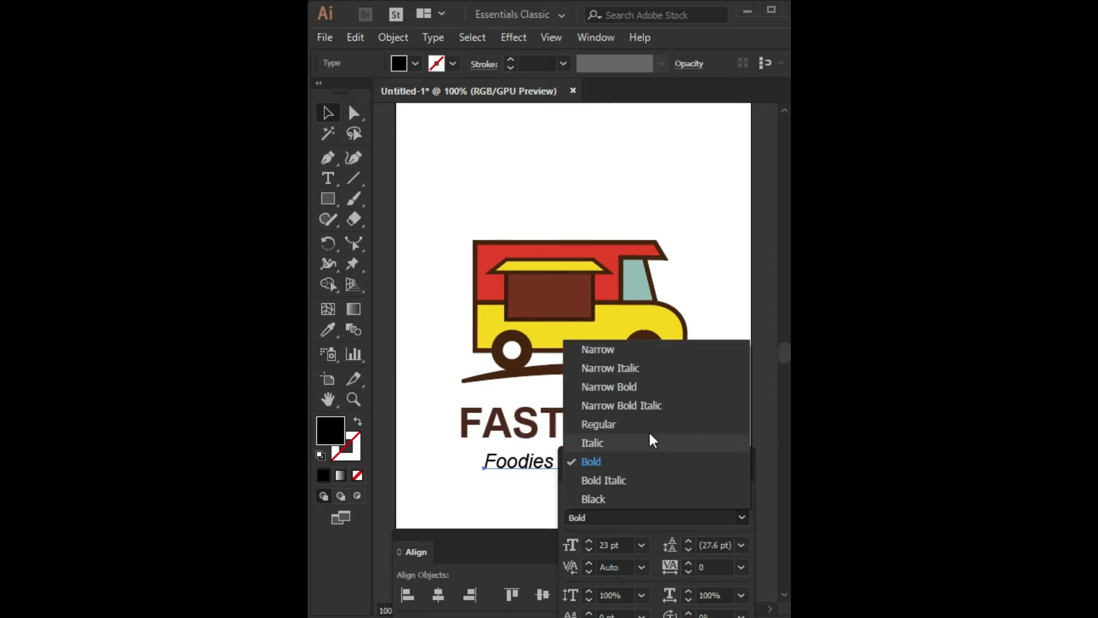
{"action": "left_click", "coordinate": [628, 350]}
Place the tagline under FAST FOOD with letter spacing of 190
{"action": "left_click_drag", "start_coordinate": [678, 462], "coordinate": [663, 530]}
{"action": "left_click_drag", "start_coordinate": [609, 468], "coordinate": [592, 462]}
{"action": "mouse_move", "coordinate": [694, 534]}
{"action": "left_mouse_down"}
{"action": "mouse_move", "coordinate": [722, 372]}
{"action": "mouse_move", "coordinate": [629, 488]}
{"action": "left_mouse_up"}
{"action": "left_click", "coordinate": [657, 591]}
{"action": "type", "text": "190"}
{"action": "key", "text": "Return"}
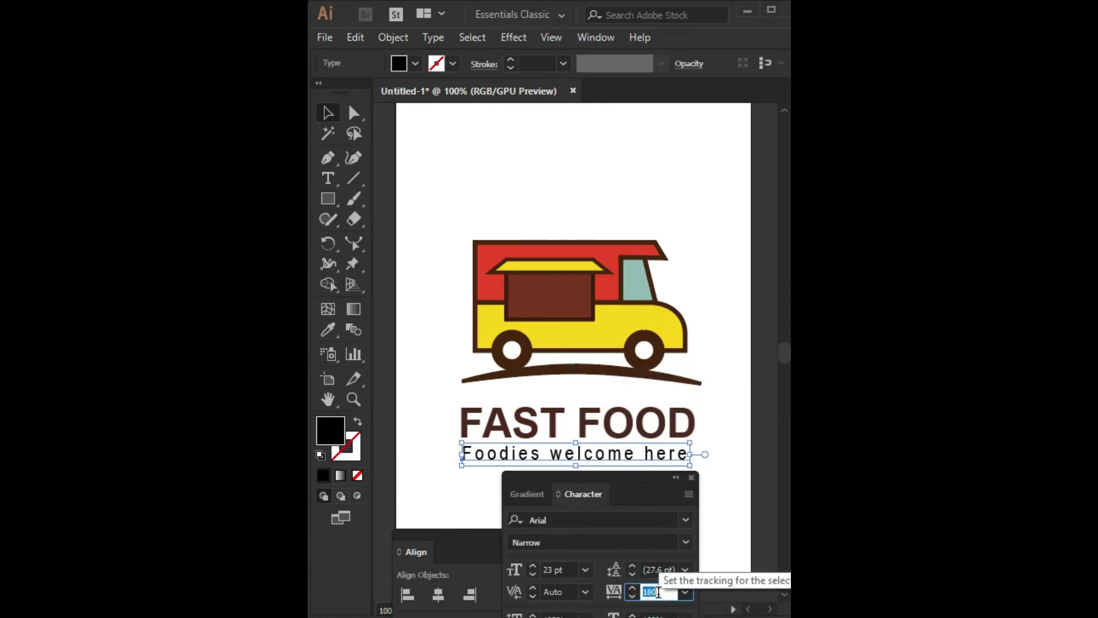
{"action": "left_click_drag", "start_coordinate": [657, 453], "coordinate": [658, 454]}
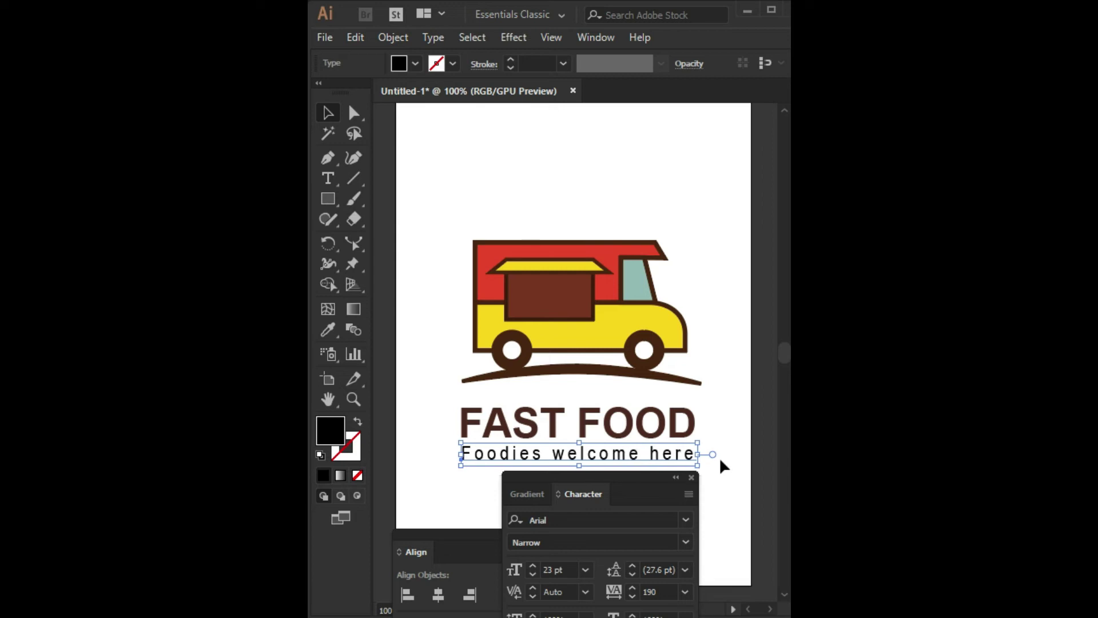
Colour the tagline pink and draw a pink divider line below FAST FOOD
{"action": "double_click", "coordinate": [329, 430]}
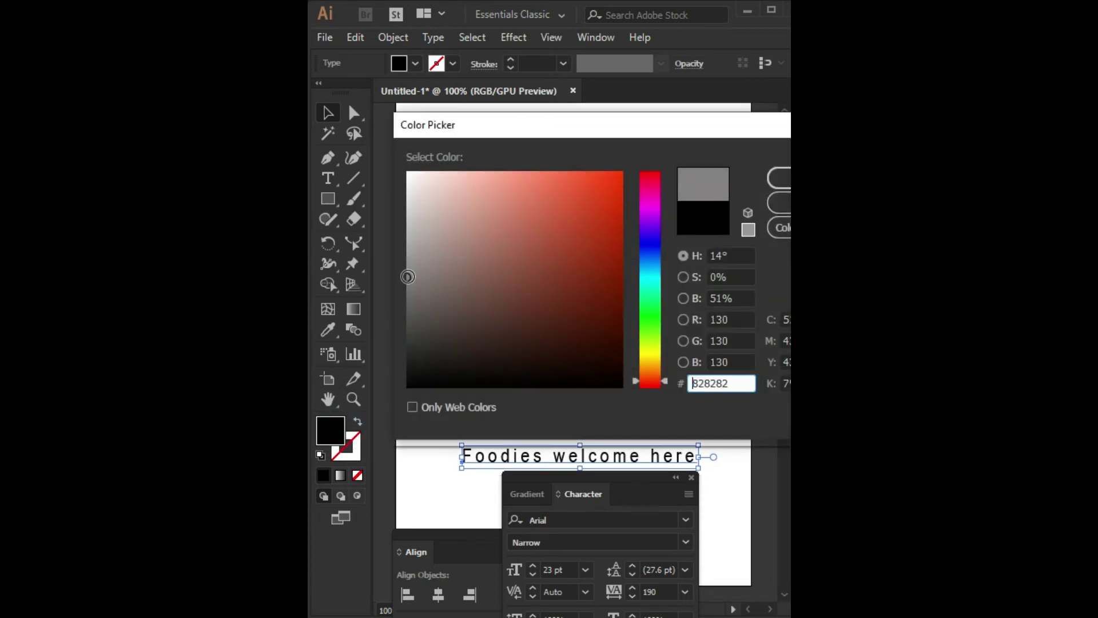
{"action": "left_click", "coordinate": [469, 239]}
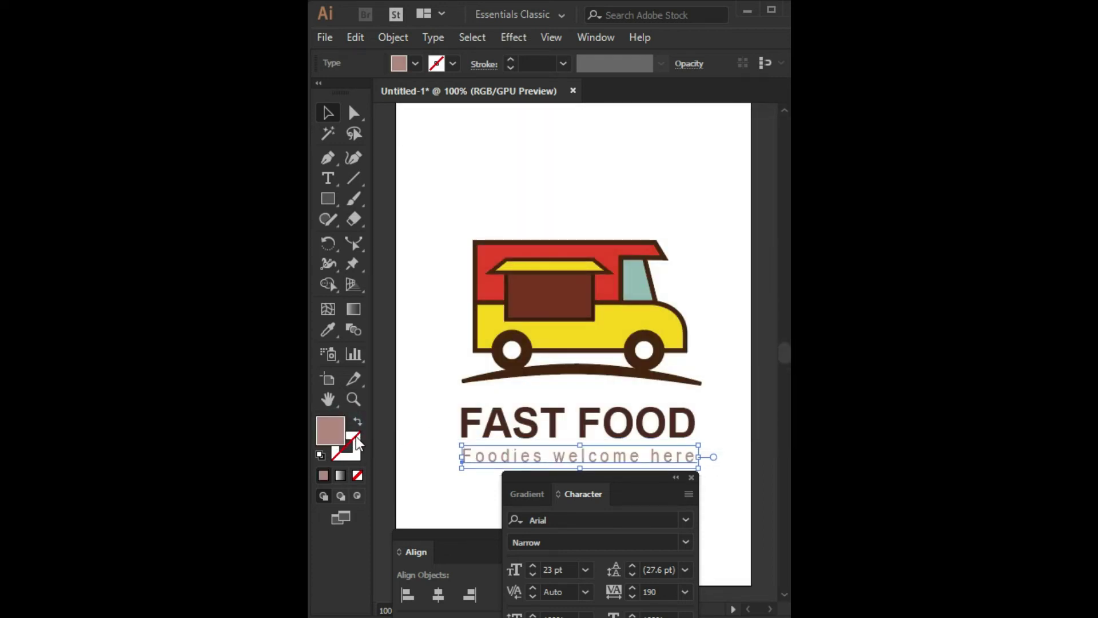
{"action": "left_click", "coordinate": [503, 241]}
{"action": "left_click", "coordinate": [779, 178]}
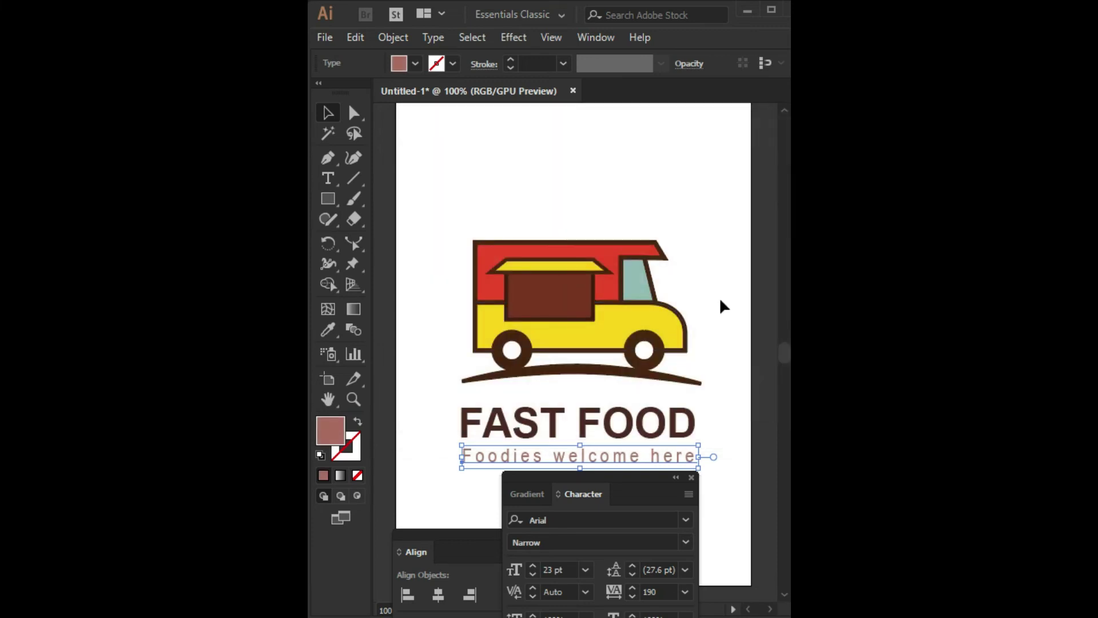
{"action": "left_click", "coordinate": [721, 303]}
{"action": "left_click", "coordinate": [354, 178]}
{"action": "left_click_drag", "start_coordinate": [448, 443], "coordinate": [701, 442]}
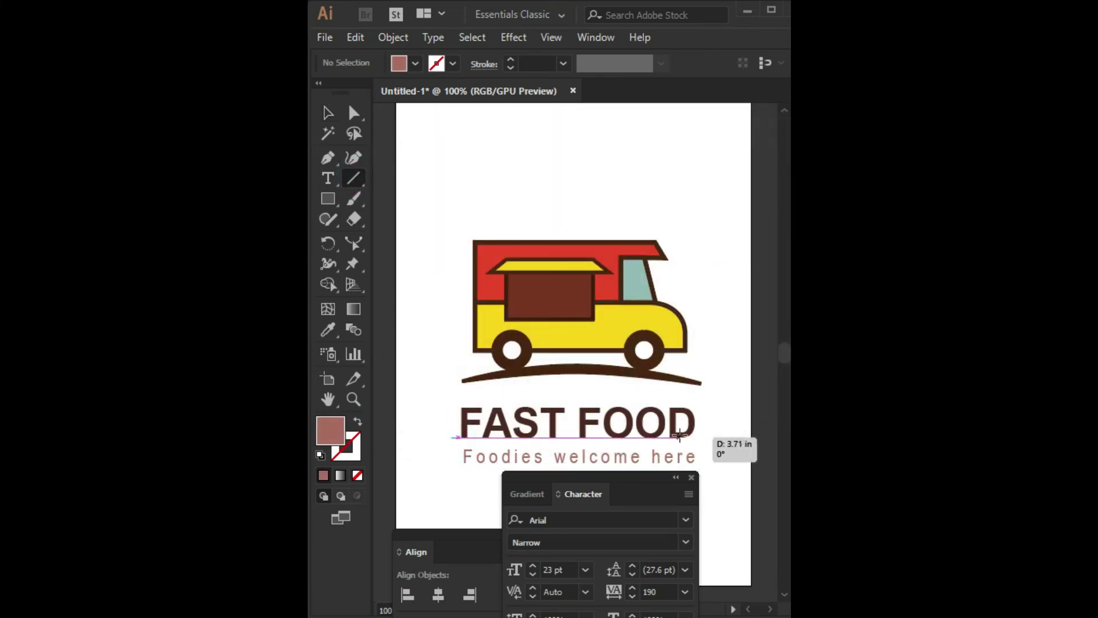
{"action": "left_click", "coordinate": [323, 476]}
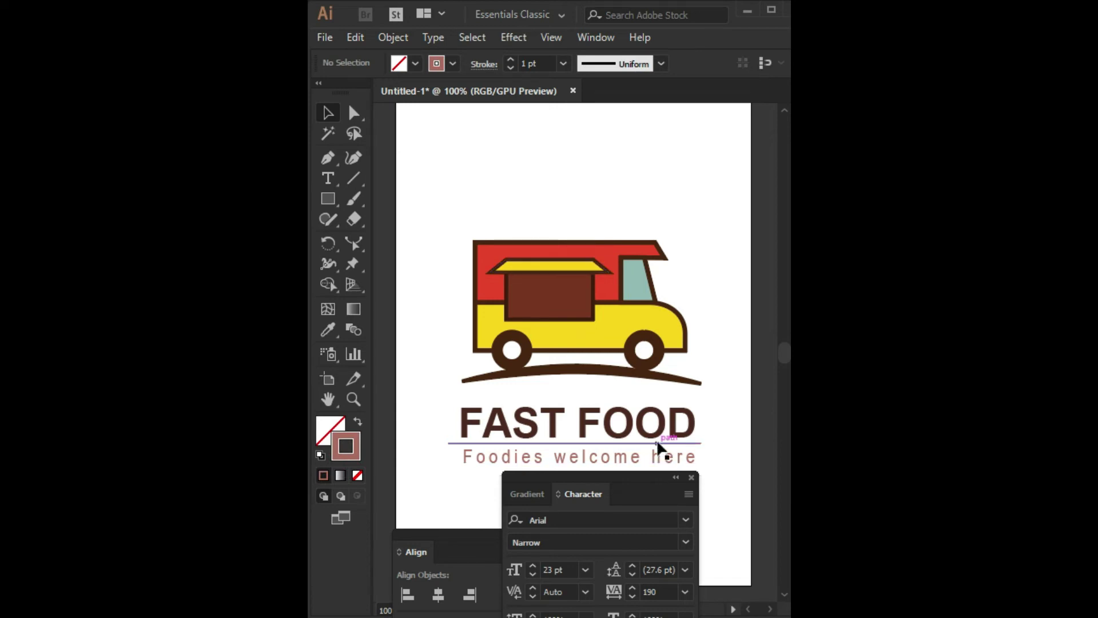
Recolour the tagline darker brown and draw an orange circle above the truck
{"action": "left_click", "coordinate": [658, 455]}
{"action": "double_click", "coordinate": [323, 434]}
{"action": "left_click", "coordinate": [487, 274]}
{"action": "key", "text": "Return"}
{"action": "left_click", "coordinate": [712, 411]}
{"action": "left_click_drag", "start_coordinate": [650, 484], "coordinate": [656, 542]}
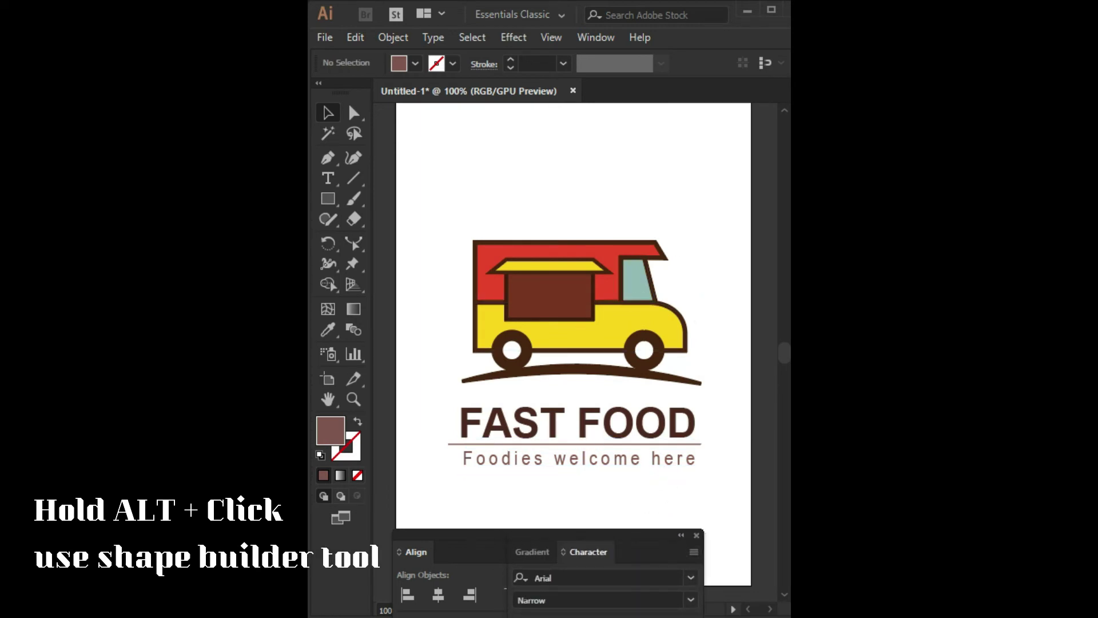
{"action": "left_click_drag", "start_coordinate": [562, 223], "coordinate": [641, 301]}
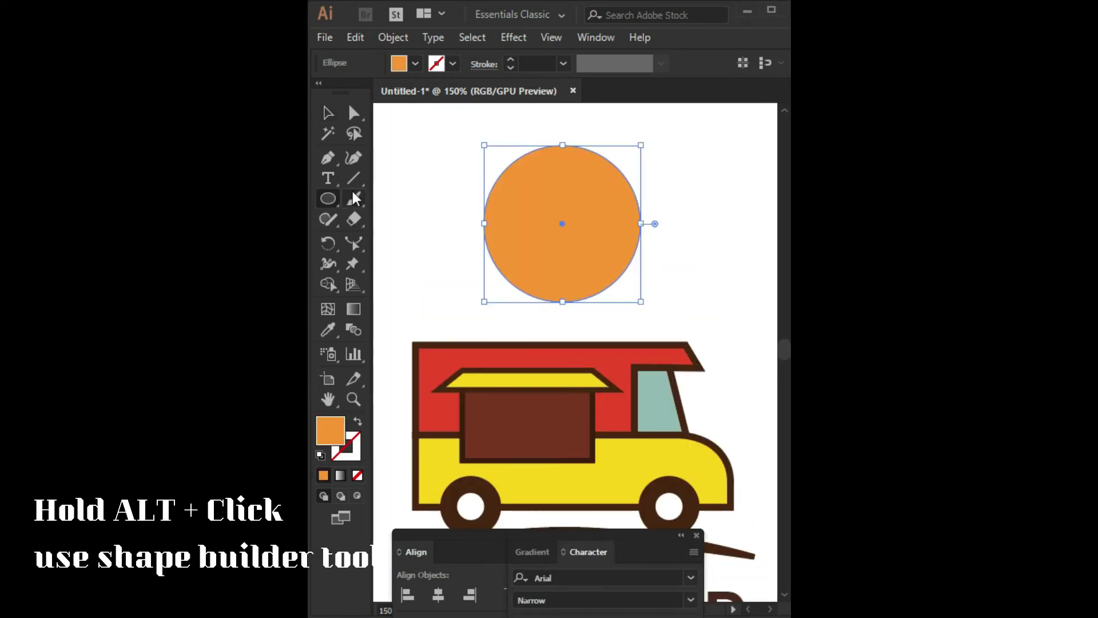
Split the orange circle with a line, remove its lower half, and squash it into a flat top bun
{"action": "left_click", "coordinate": [353, 178]}
{"action": "left_click_drag", "start_coordinate": [444, 224], "coordinate": [672, 223]}
{"action": "left_click", "coordinate": [328, 113]}
{"action": "left_click_drag", "start_coordinate": [429, 140], "coordinate": [503, 302]}
{"action": "left_click", "coordinate": [327, 284]}
{"action": "left_click", "coordinate": [515, 263], "text": "alt"}
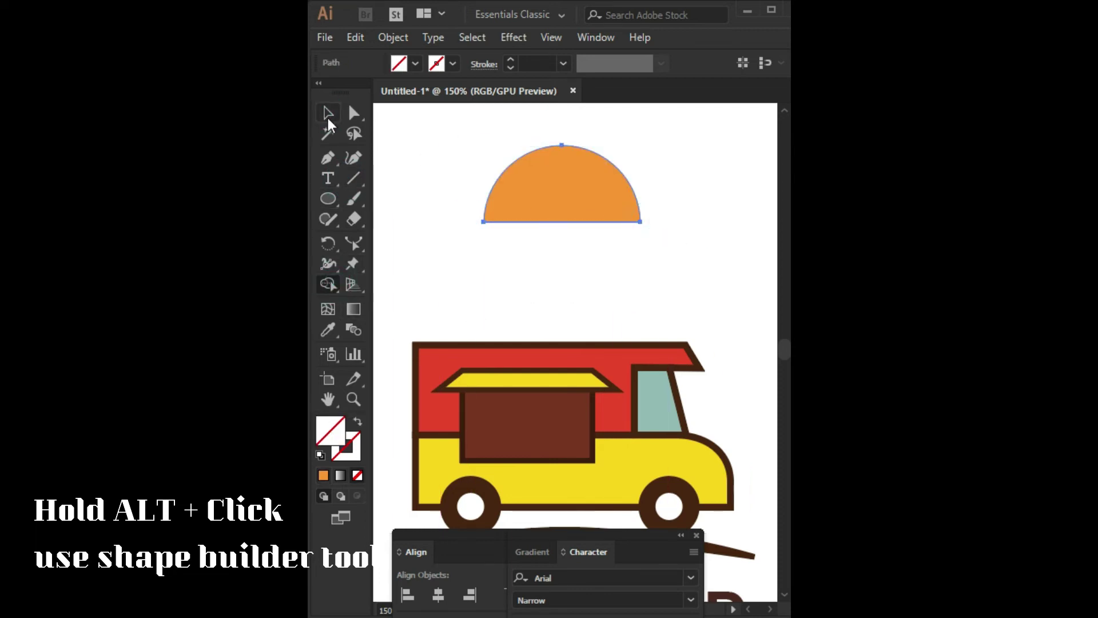
{"action": "left_click", "coordinate": [328, 113]}
{"action": "left_click", "coordinate": [561, 177]}
{"action": "left_click_drag", "start_coordinate": [562, 145], "coordinate": [568, 166]}
{"action": "left_click", "coordinate": [539, 269]}
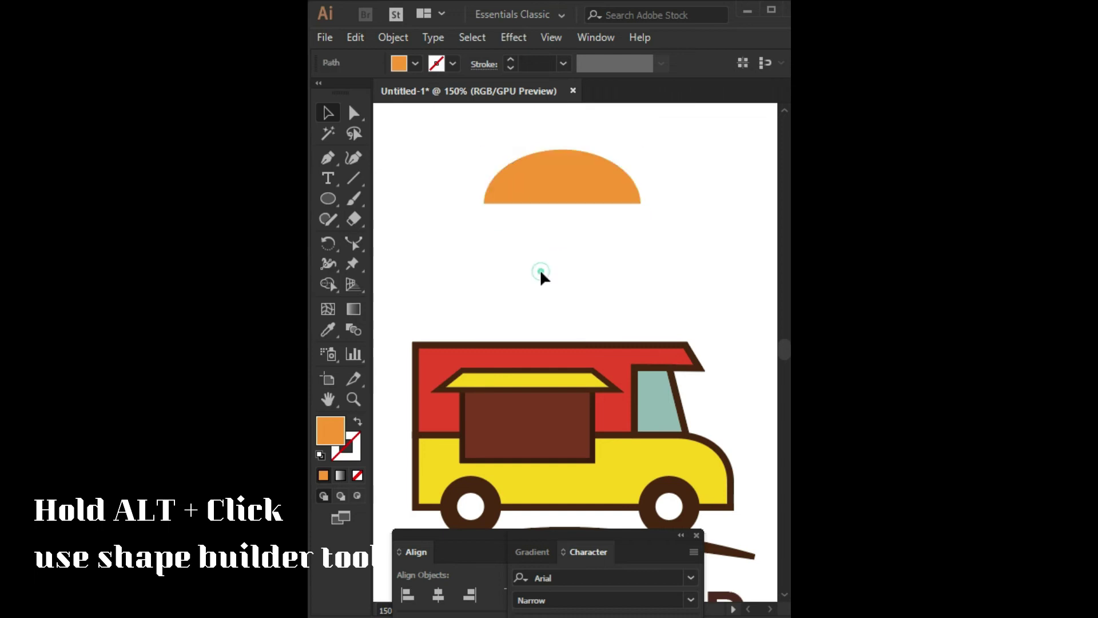
Draw a rounded rectangle bar below the bun and make its ends fully rounded
{"action": "left_click", "coordinate": [328, 198]}
{"action": "left_click", "coordinate": [418, 218]}
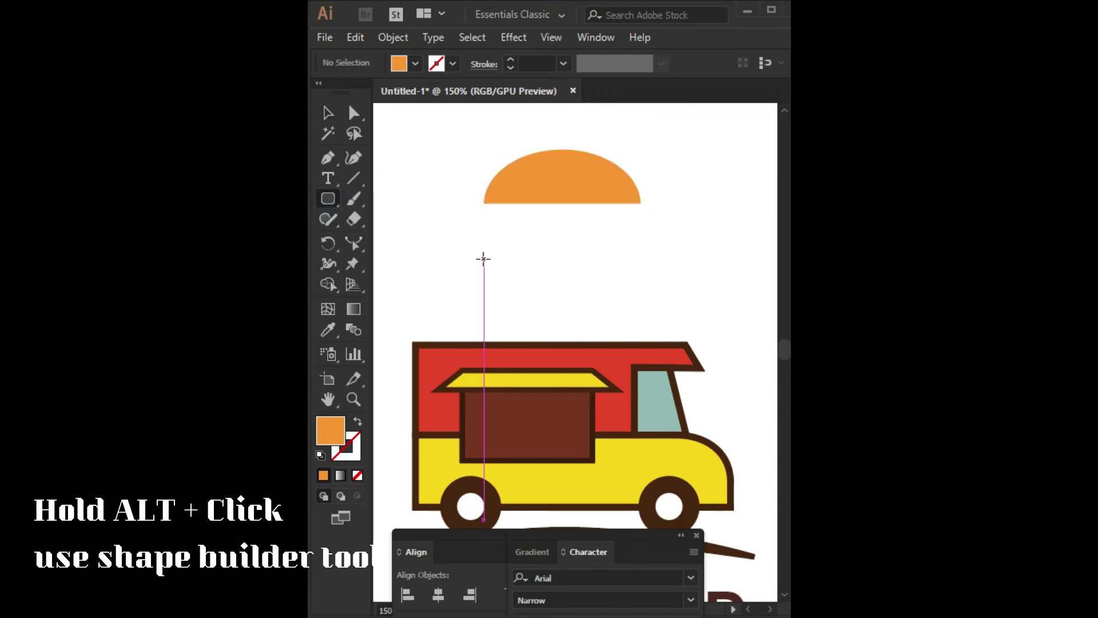
{"action": "left_click_drag", "start_coordinate": [484, 259], "coordinate": [641, 284]}
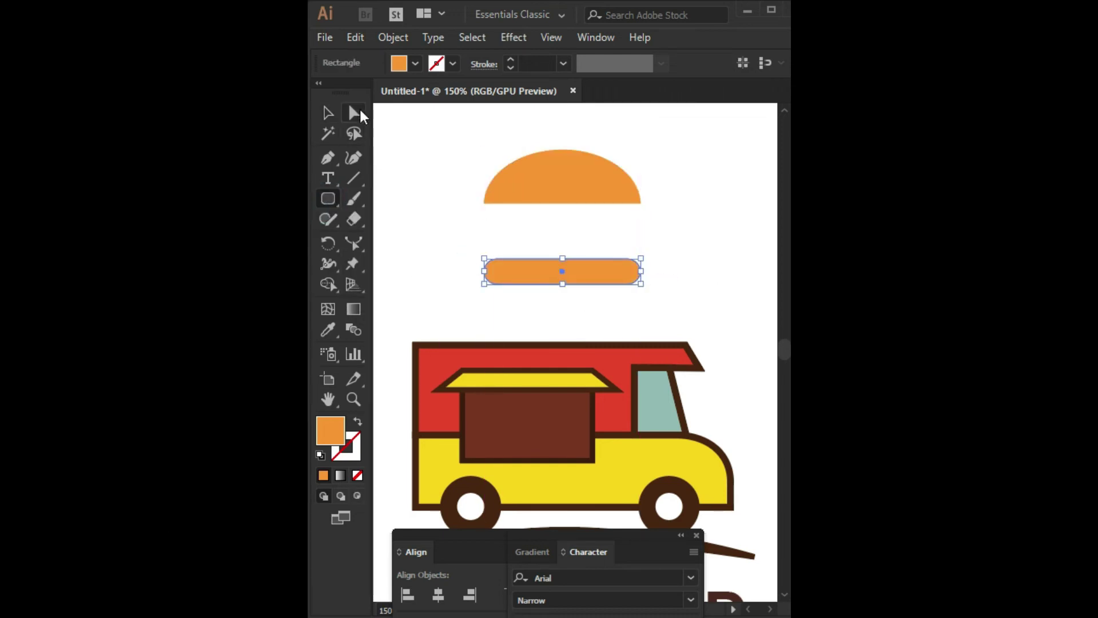
{"action": "left_click", "coordinate": [354, 112]}
{"action": "scroll", "coordinate": [500, 276], "scroll_direction": "up", "scroll_amount": 4}
{"action": "left_click_drag", "start_coordinate": [483, 235], "coordinate": [428, 239]}
{"action": "scroll", "coordinate": [435, 244], "scroll_direction": "down", "scroll_amount": 5}
{"action": "left_click", "coordinate": [537, 303]}
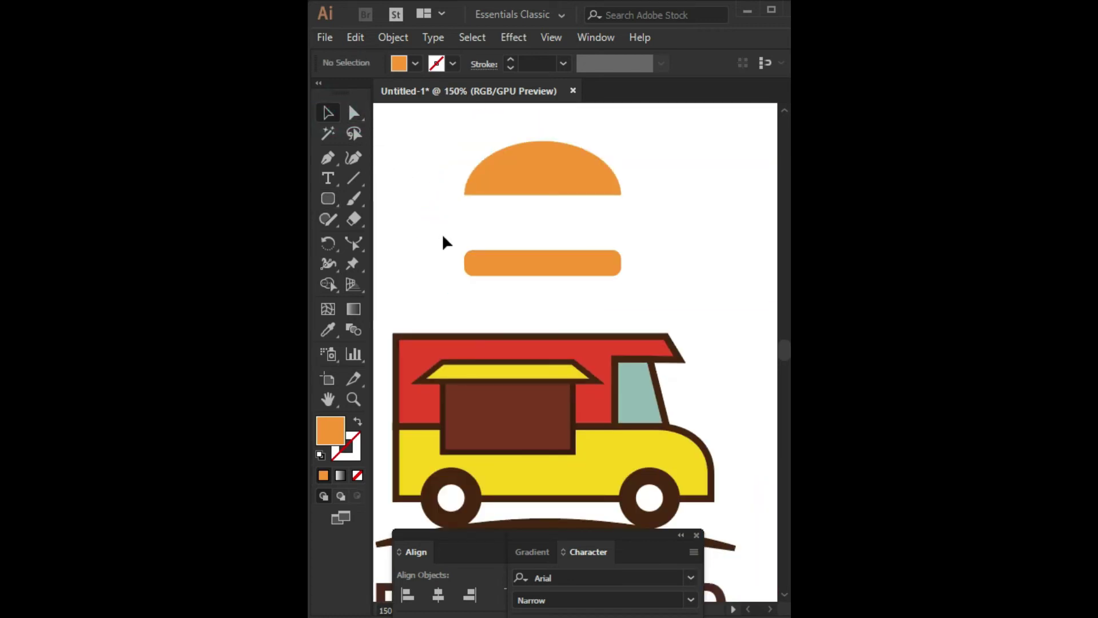
Draw a thin bar under the bun, then duplicate it below and make the copy thicker
{"action": "left_click", "coordinate": [328, 197]}
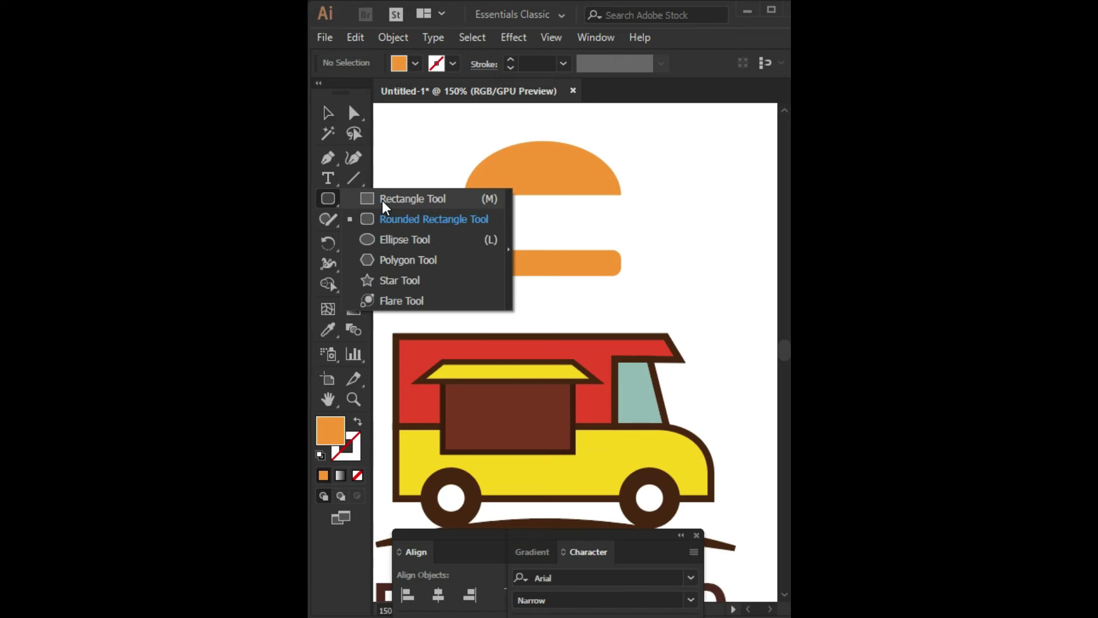
{"action": "left_click", "coordinate": [392, 221]}
{"action": "left_click_drag", "start_coordinate": [544, 204], "coordinate": [626, 204]}
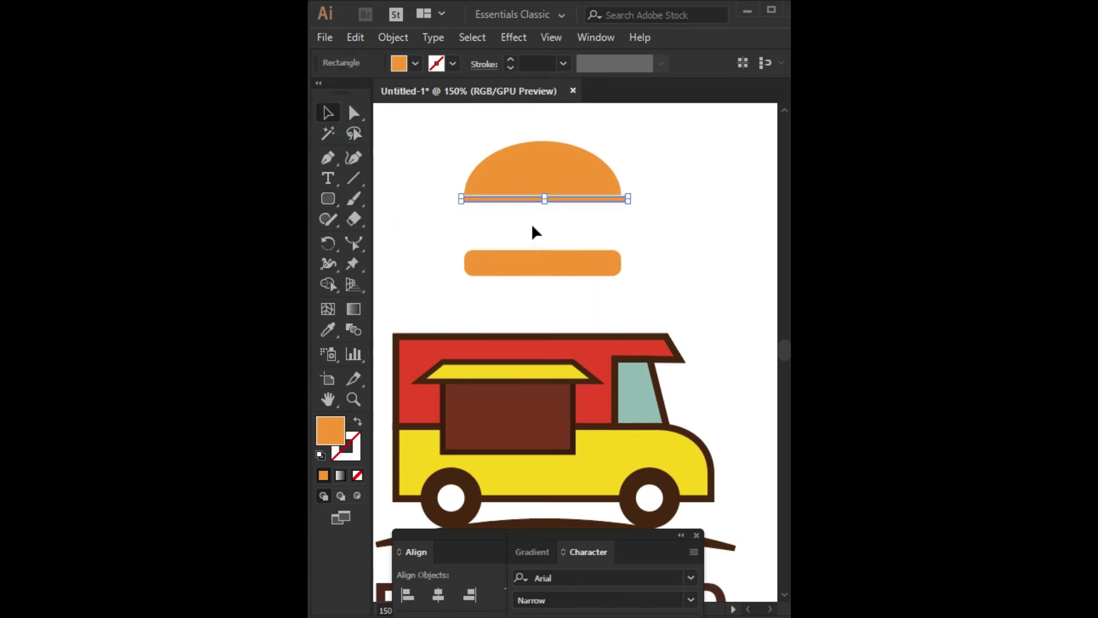
{"action": "left_click", "coordinate": [532, 231]}
{"action": "scroll", "coordinate": [572, 212], "scroll_direction": "up", "scroll_amount": 1, "text": "alt"}
{"action": "mouse_move", "coordinate": [572, 197]}
{"action": "left_mouse_down"}
{"action": "mouse_move", "coordinate": [517, 205]}
{"action": "mouse_move", "coordinate": [522, 222]}
{"action": "mouse_move", "coordinate": [540, 207]}
{"action": "left_mouse_up"}
{"action": "scroll", "coordinate": [558, 200], "scroll_direction": "up", "scroll_amount": 2}
{"action": "left_click", "coordinate": [517, 227]}
{"action": "scroll", "coordinate": [514, 229], "scroll_direction": "down", "scroll_amount": 2, "text": "alt"}
{"action": "scroll", "coordinate": [627, 226], "scroll_direction": "up", "scroll_amount": 2, "text": "alt"}
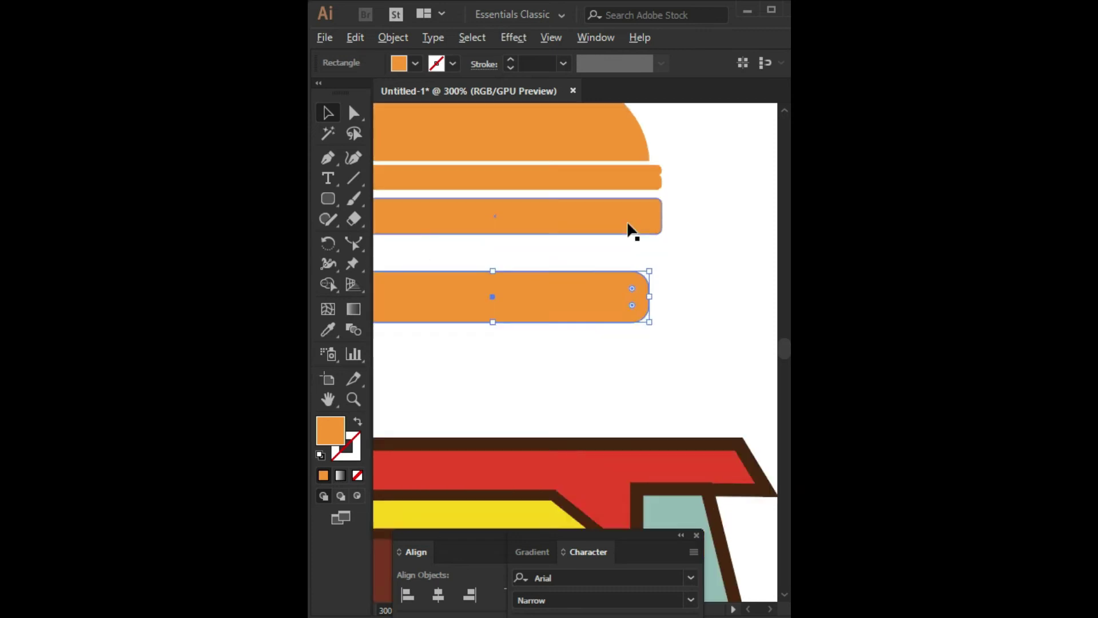
{"action": "scroll", "coordinate": [649, 255], "scroll_direction": "down", "scroll_amount": 1, "text": "alt"}
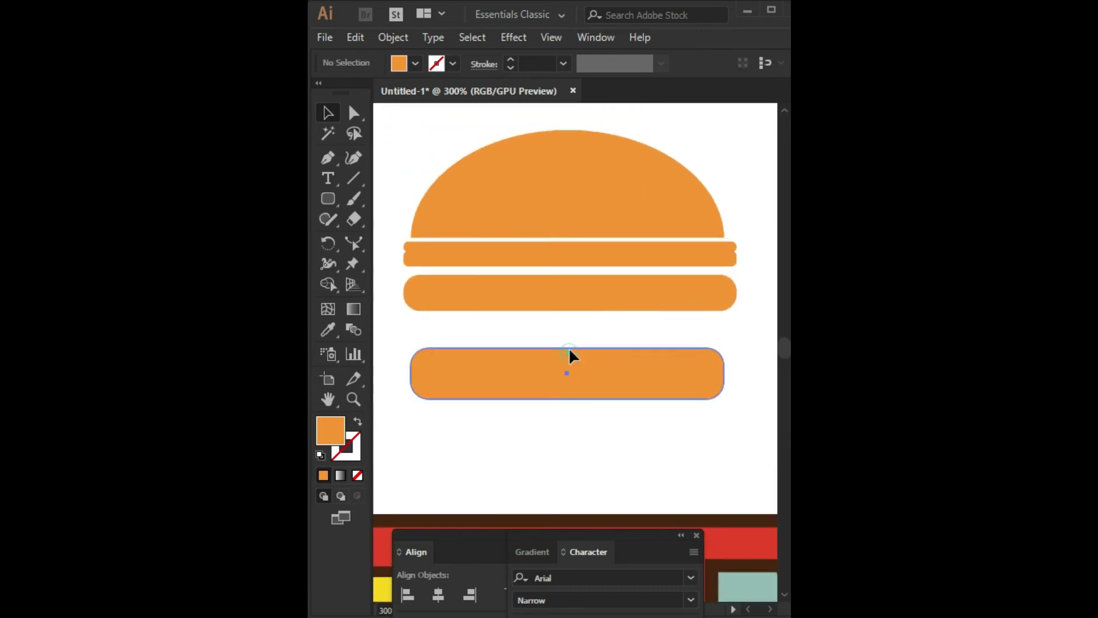
Move the bottom and middle bars up with arrow-key nudges to close the gaps
{"action": "left_click_drag", "start_coordinate": [569, 348], "coordinate": [571, 311]}
{"action": "left_click", "coordinate": [560, 302]}
{"action": "key", "text": "Up"}
{"action": "key", "text": "Up"}
{"action": "key", "text": "Up"}
{"action": "left_click", "coordinate": [576, 255]}
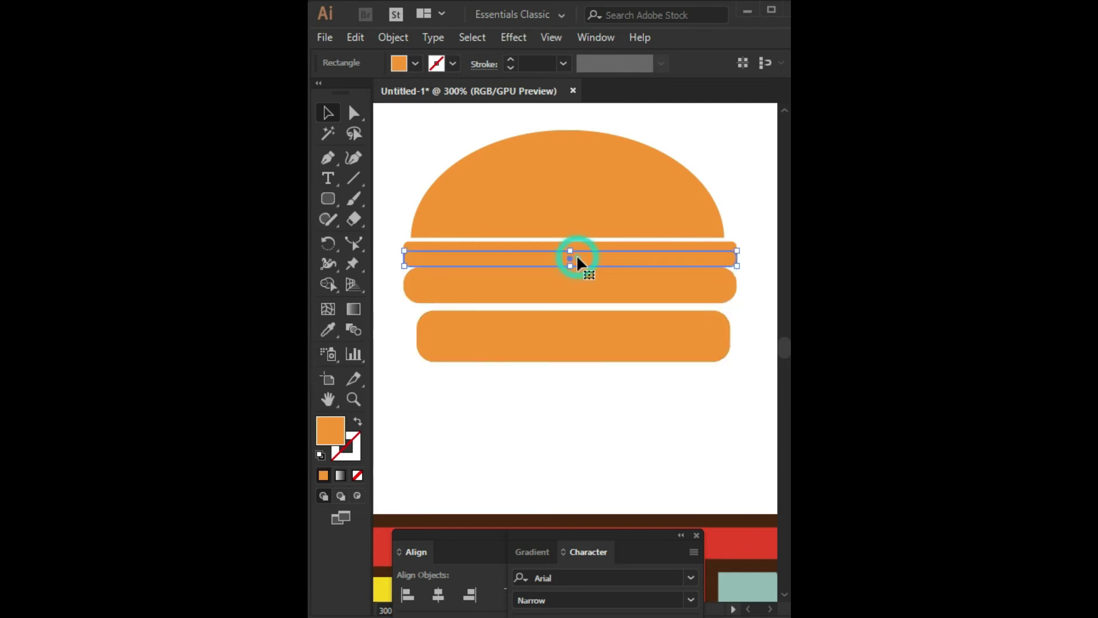
{"action": "left_click", "coordinate": [583, 269]}
{"action": "key", "text": "Up"}
{"action": "left_click", "coordinate": [570, 326]}
{"action": "key", "text": "Up"}
{"action": "key", "text": "Up"}
{"action": "key", "text": "Up"}
{"action": "left_click", "coordinate": [557, 364]}
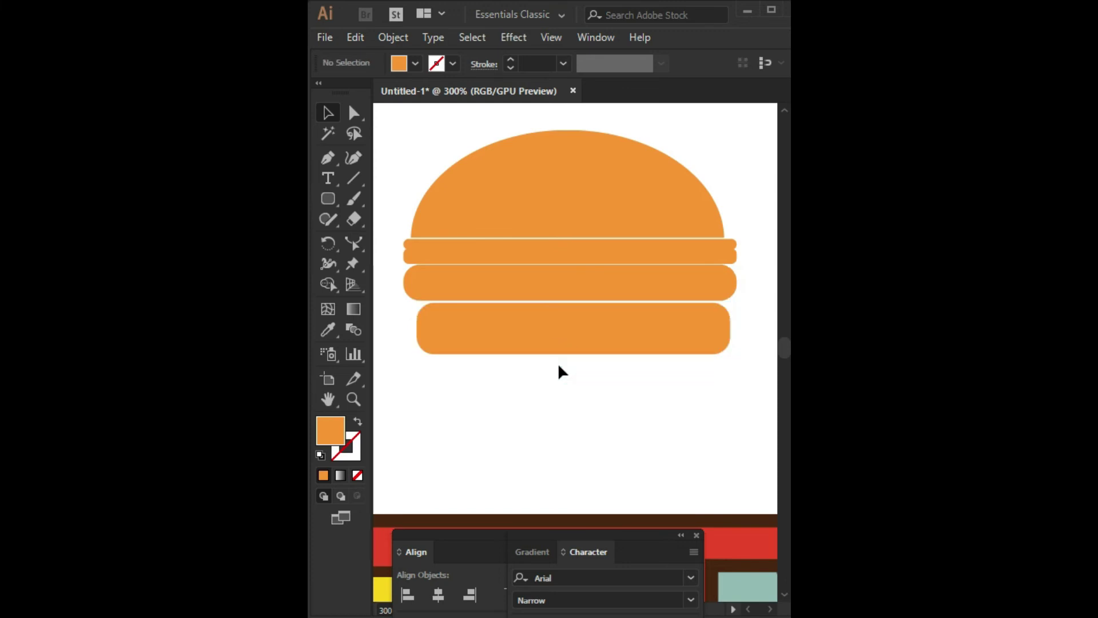
{"action": "left_click", "coordinate": [352, 178]}
Draw a short seed line on the bun and give it a pale beige stroke
{"action": "left_click_drag", "start_coordinate": [513, 166], "coordinate": [387, 264]}
{"action": "double_click", "coordinate": [345, 446]}
{"action": "left_click", "coordinate": [649, 369]}
{"action": "left_click", "coordinate": [481, 188]}
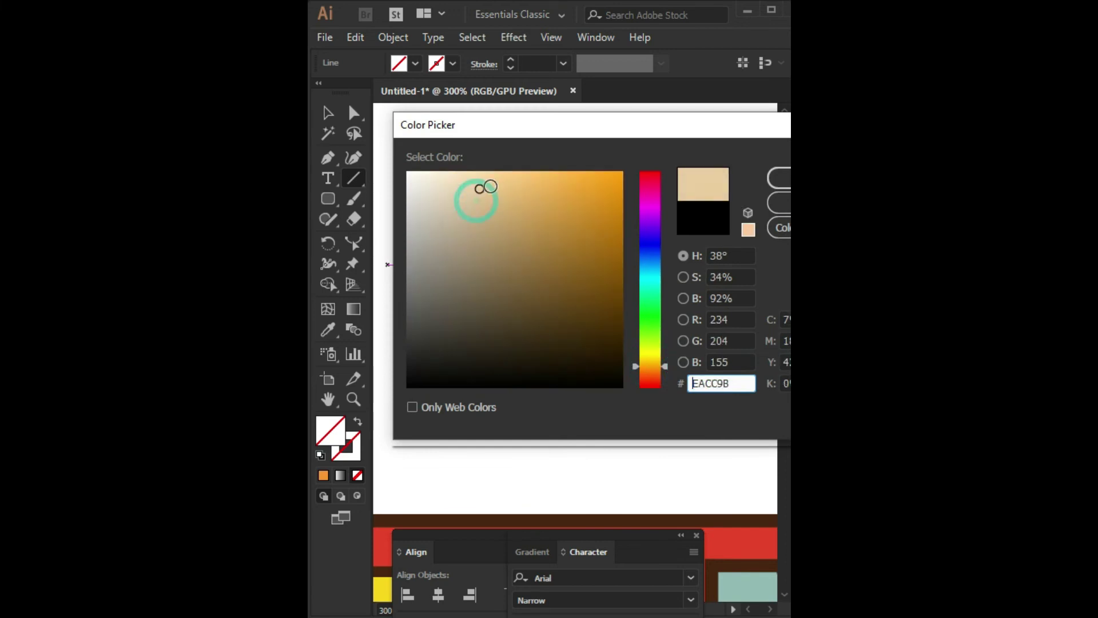
{"action": "left_click", "coordinate": [773, 173]}
{"action": "left_click", "coordinate": [322, 113]}
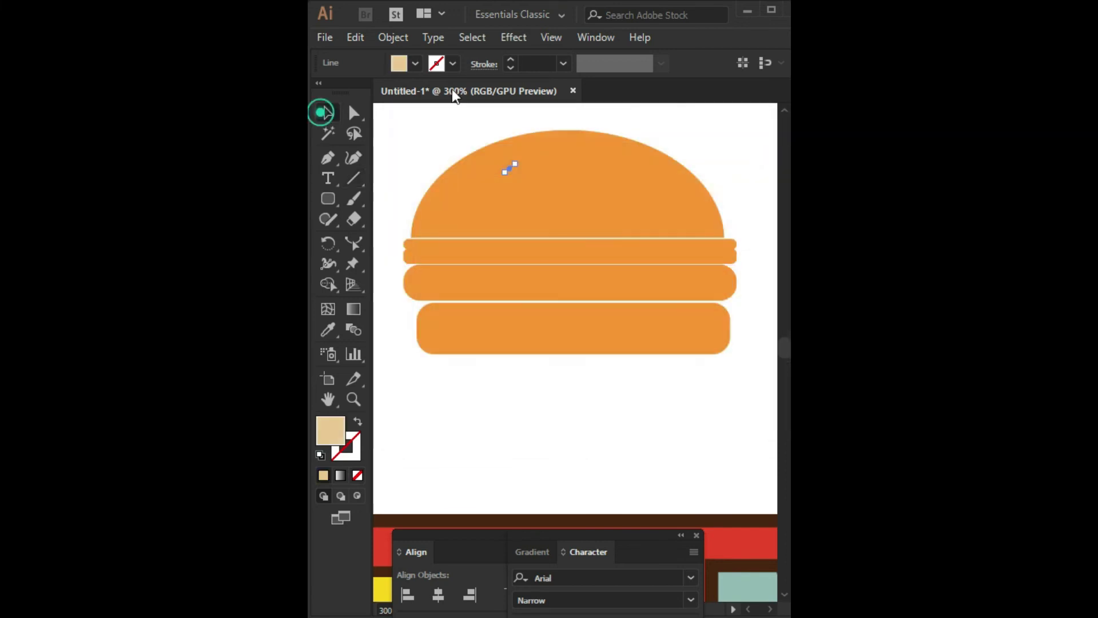
{"action": "left_click", "coordinate": [358, 423]}
{"action": "left_click", "coordinate": [442, 121]}
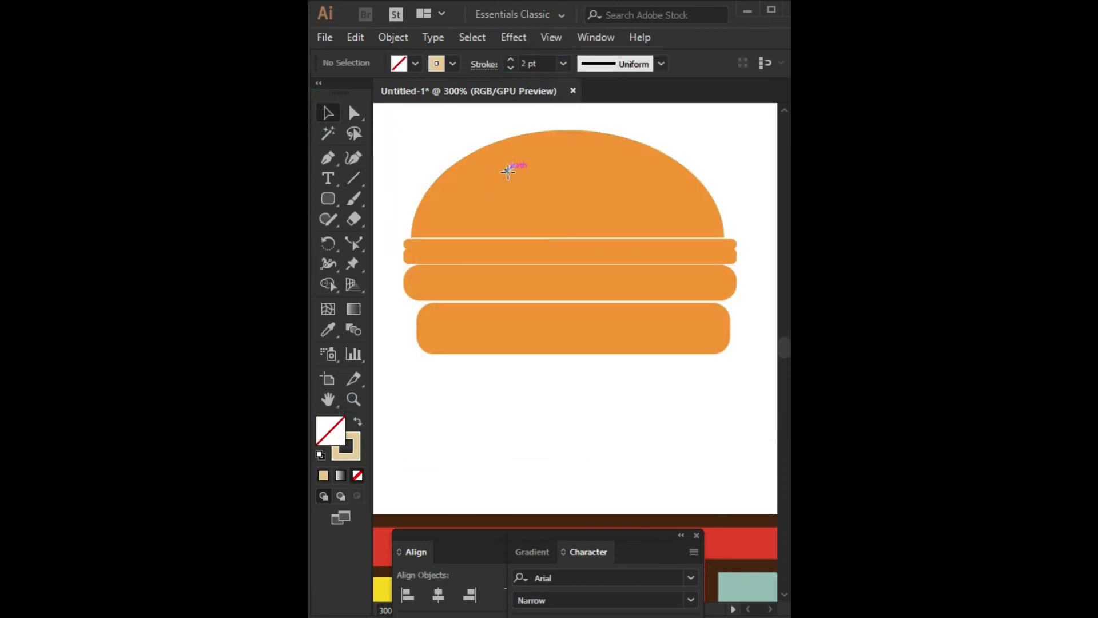
Move the Character and Align panels aside and give the seed line rounded caps
{"action": "scroll", "coordinate": [541, 149], "scroll_direction": "up", "scroll_amount": 2}
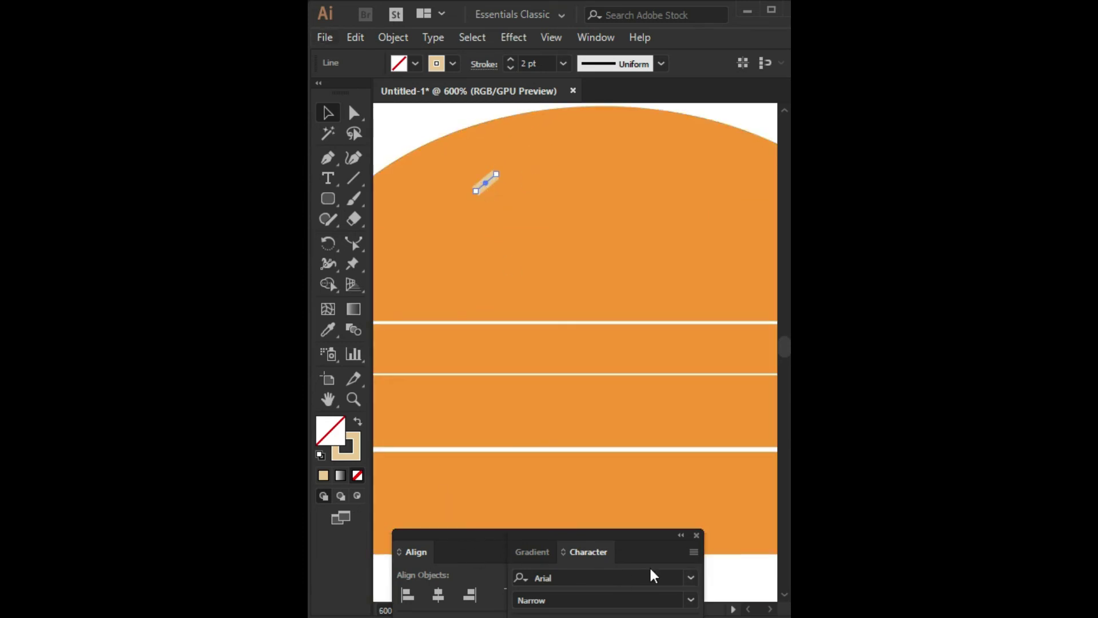
{"action": "left_click_drag", "start_coordinate": [637, 552], "coordinate": [698, 566]}
{"action": "left_click_drag", "start_coordinate": [464, 552], "coordinate": [440, 533]}
{"action": "left_click", "coordinate": [595, 37]}
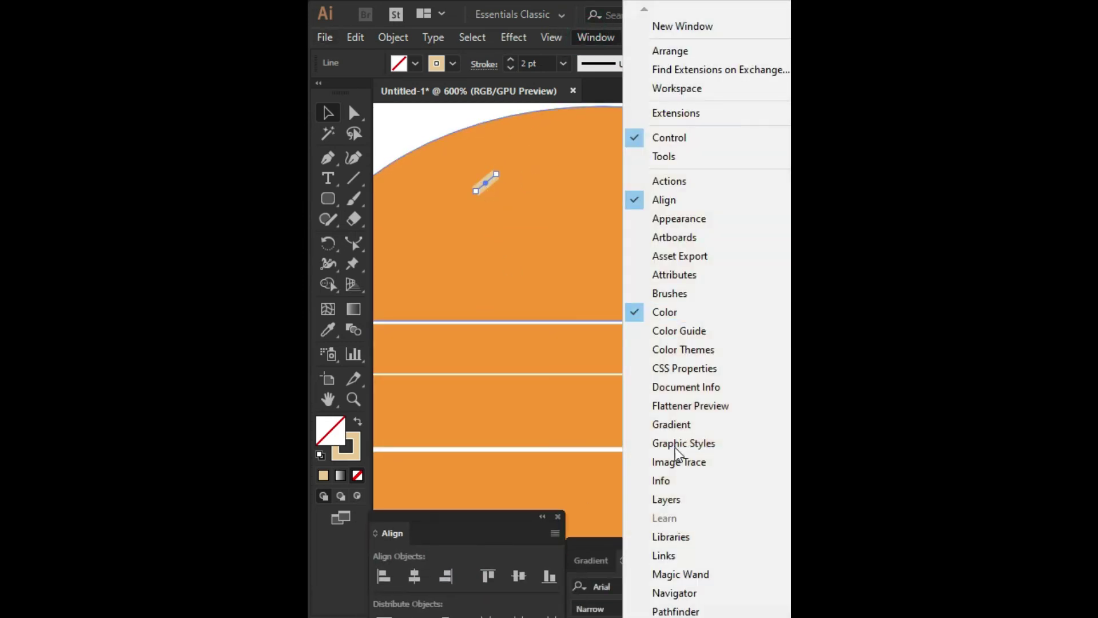
{"action": "scroll", "coordinate": [675, 572], "scroll_direction": "down", "scroll_amount": 3}
{"action": "scroll", "coordinate": [675, 572], "scroll_direction": "down", "scroll_amount": 2}
{"action": "left_click", "coordinate": [663, 526]}
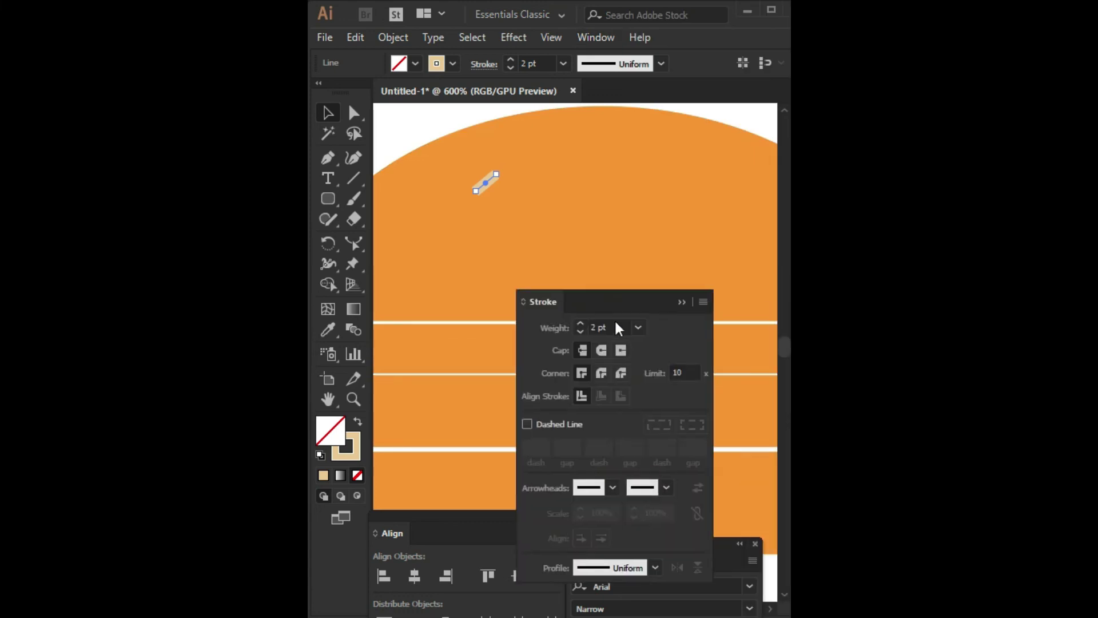
{"action": "left_click", "coordinate": [601, 350]}
{"action": "left_click", "coordinate": [435, 122]}
Slant the seed, expand it into a shape, and scatter several copies across the bun
{"action": "mouse_move", "coordinate": [504, 174]}
{"action": "left_mouse_down"}
{"action": "mouse_move", "coordinate": [609, 174]}
{"action": "mouse_move", "coordinate": [478, 250]}
{"action": "left_mouse_up"}
{"action": "left_click", "coordinate": [392, 37]}
{"action": "left_click", "coordinate": [458, 172]}
{"action": "left_click", "coordinate": [554, 446]}
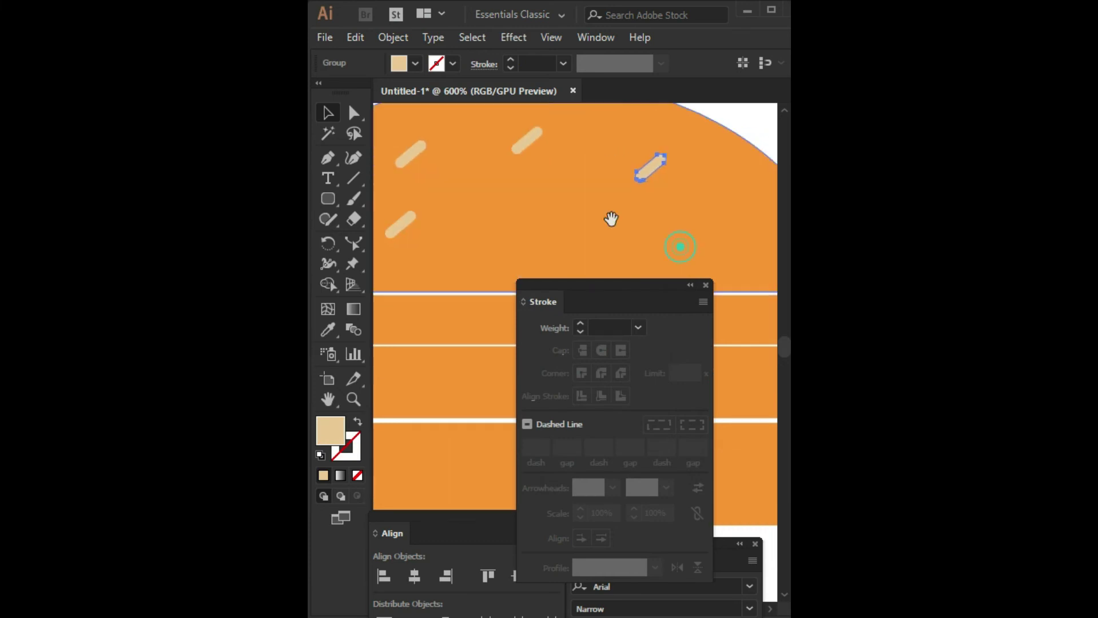
{"action": "key", "text": "ctrl+minus"}
{"action": "left_click_drag", "start_coordinate": [642, 181], "coordinate": [570, 246]}
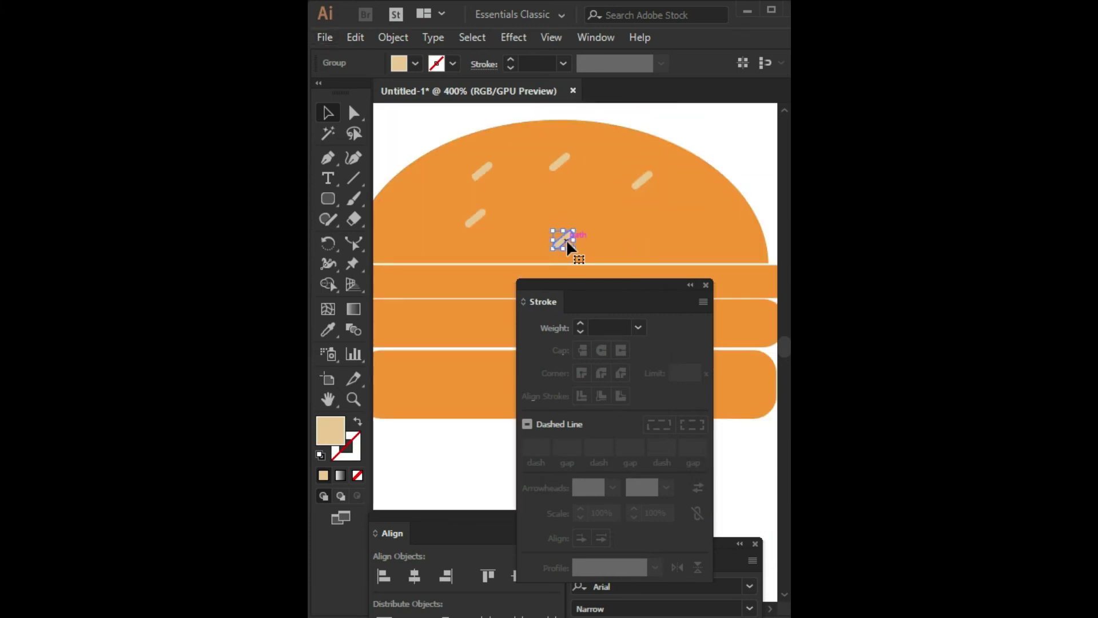
{"action": "left_click_drag", "start_coordinate": [566, 239], "coordinate": [680, 222]}
{"action": "left_click_drag", "start_coordinate": [578, 214], "coordinate": [452, 220]}
{"action": "key", "text": "ctrl+minus"}
{"action": "key", "text": "ctrl+minus"}
{"action": "key", "text": "ctrl+minus"}
{"action": "key", "text": "ctrl+minus"}
Eyedrop yellow-orange onto the top bun, lighter yellow-orange onto the bottom bun, and red onto the thin strip
{"action": "left_click", "coordinate": [605, 215]}
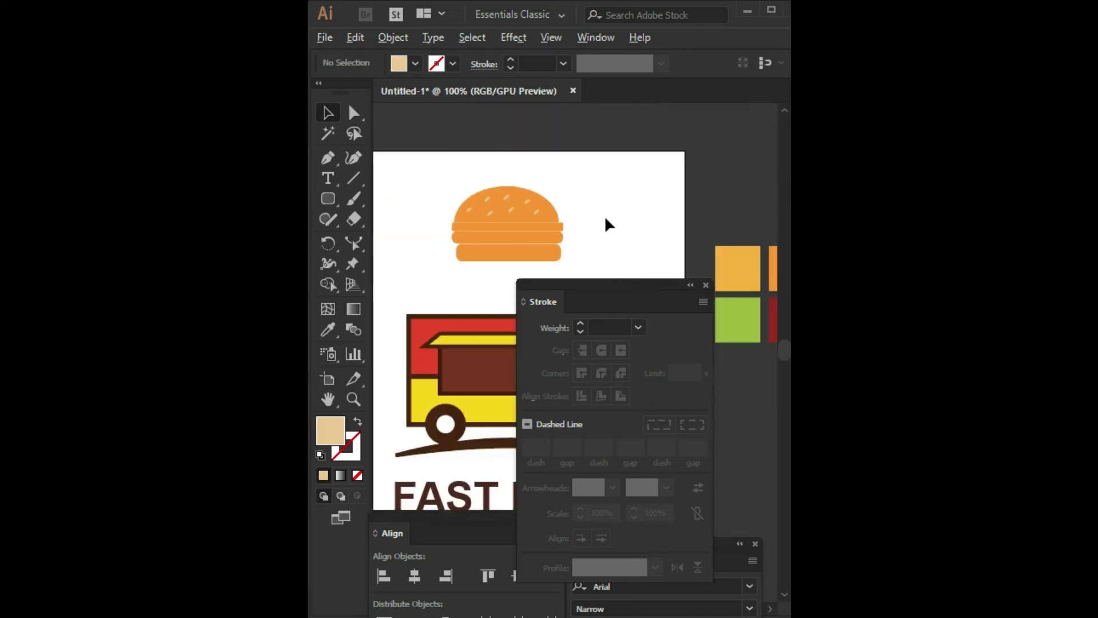
{"action": "left_click", "coordinate": [504, 223]}
{"action": "key", "text": "i"}
{"action": "left_click", "coordinate": [676, 278]}
{"action": "left_click", "coordinate": [486, 265], "text": "alt"}
{"action": "key", "text": "v"}
{"action": "key", "text": "i"}
{"action": "left_click", "coordinate": [771, 280]}
{"action": "key", "text": "v"}
{"action": "left_click_drag", "start_coordinate": [510, 240], "coordinate": [504, 247]}
{"action": "key", "text": "ctrl+z"}
{"action": "key", "text": "ctrl+z"}
Make the thin lettuce line green and the patty dark red from the swatches
{"action": "scroll", "coordinate": [560, 256], "scroll_direction": "up", "scroll_amount": 3}
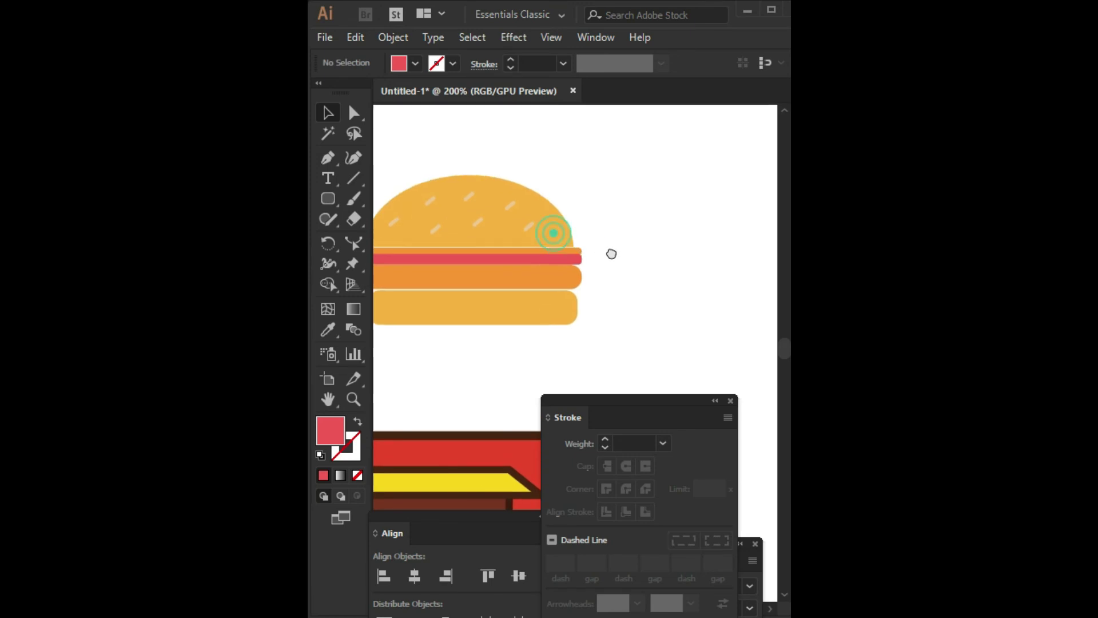
{"action": "scroll", "coordinate": [560, 255], "scroll_direction": "down", "scroll_amount": 3}
{"action": "left_click_drag", "start_coordinate": [560, 256], "coordinate": [542, 265]}
{"action": "left_click", "coordinate": [683, 346]}
{"action": "key", "text": "v"}
{"action": "left_click", "coordinate": [492, 283]}
{"action": "key", "text": "i"}
{"action": "left_click", "coordinate": [725, 363]}
{"action": "key", "text": "v"}
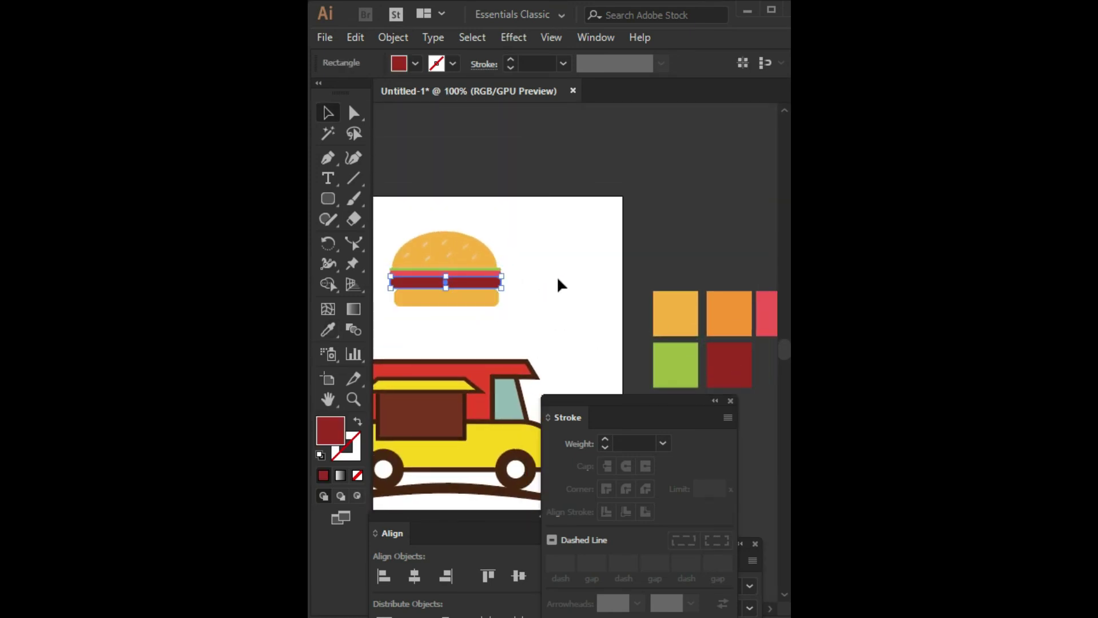
Give the pink tomato strip a darker red outline
{"action": "scroll", "coordinate": [624, 276], "scroll_direction": "up", "scroll_amount": 3}
{"action": "left_click", "coordinate": [529, 277]}
{"action": "left_click", "coordinate": [550, 304]}
{"action": "scroll", "coordinate": [547, 290], "scroll_direction": "down", "scroll_amount": 3}
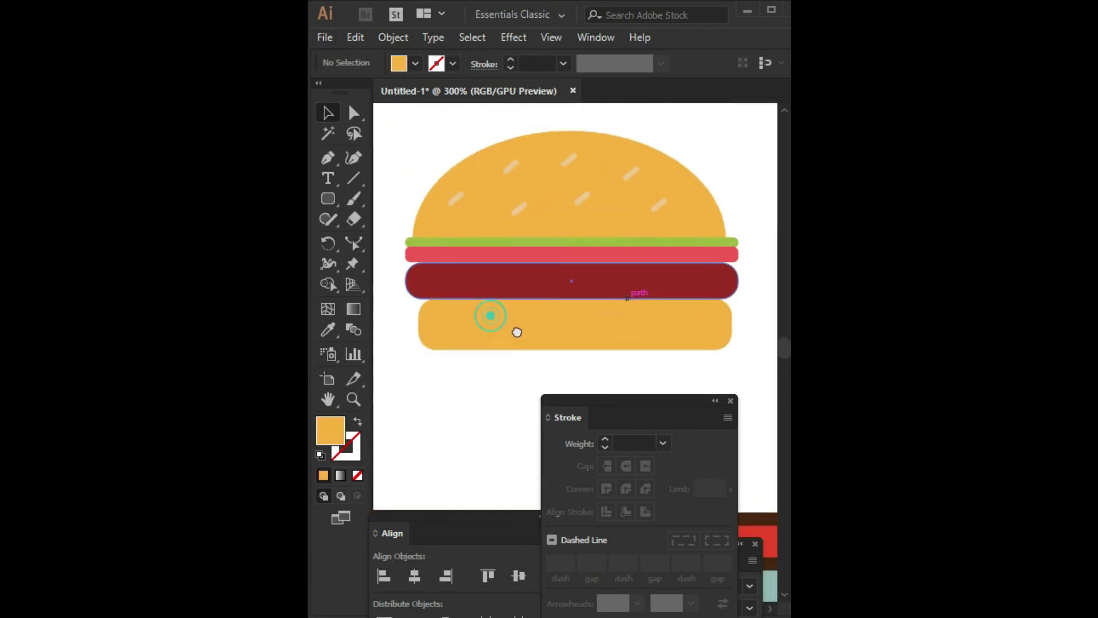
{"action": "left_click", "coordinate": [516, 271]}
{"action": "scroll", "coordinate": [516, 271], "scroll_direction": "up", "scroll_amount": 3}
{"action": "left_click_drag", "start_coordinate": [330, 429], "coordinate": [346, 446]}
{"action": "double_click", "coordinate": [346, 446]}
{"action": "left_click", "coordinate": [548, 247]}
{"action": "key", "text": "Return"}
Outline the lettuce in darker green and the patty in very dark red
{"action": "left_click", "coordinate": [477, 219]}
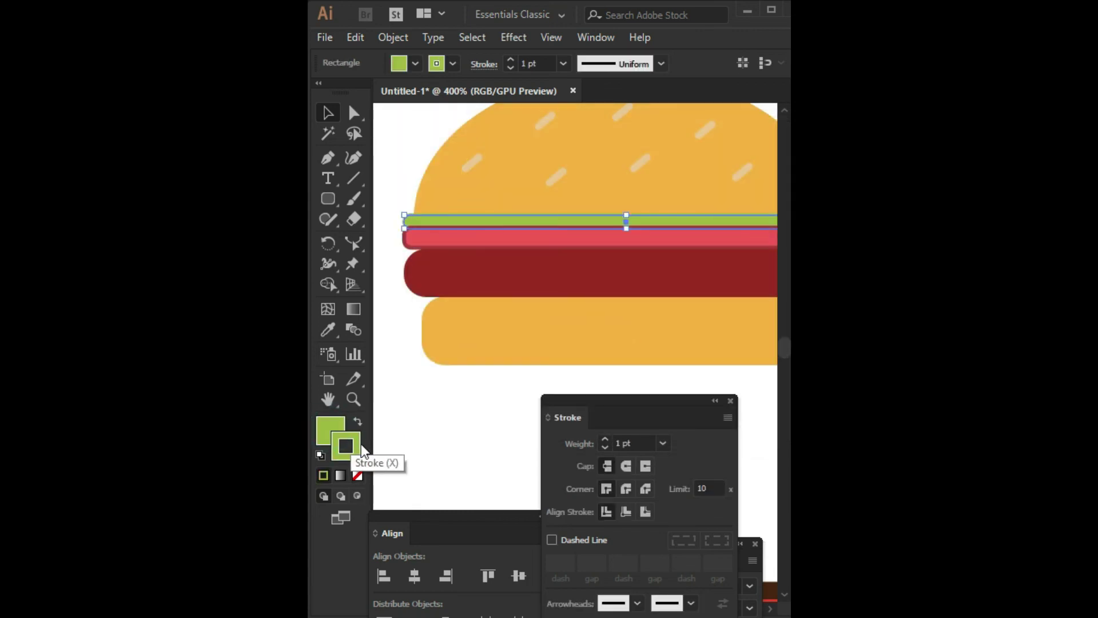
{"action": "double_click", "coordinate": [346, 446]}
{"action": "left_click", "coordinate": [559, 284]}
{"action": "key", "text": "Return"}
{"action": "left_click", "coordinate": [422, 269]}
{"action": "double_click", "coordinate": [346, 446]}
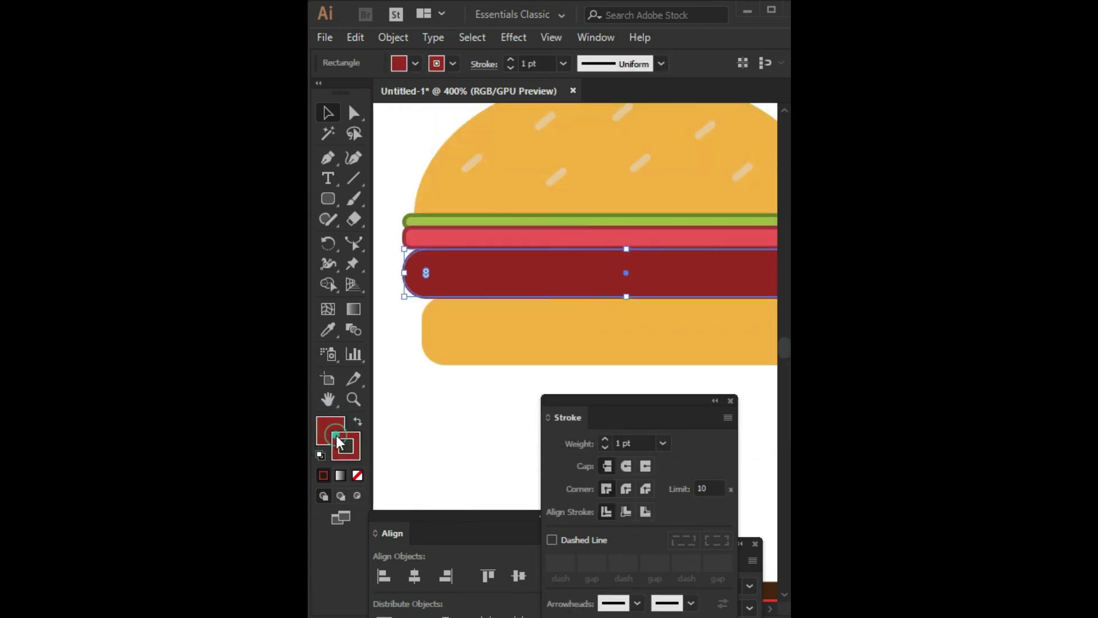
{"action": "left_click", "coordinate": [569, 298]}
{"action": "left_click", "coordinate": [579, 318]}
{"action": "left_click", "coordinate": [780, 178]}
Outline the bottom and top buns in darker brown, then select all burger layers
{"action": "left_click", "coordinate": [487, 318]}
{"action": "left_click", "coordinate": [359, 449]}
{"action": "left_click", "coordinate": [568, 238]}
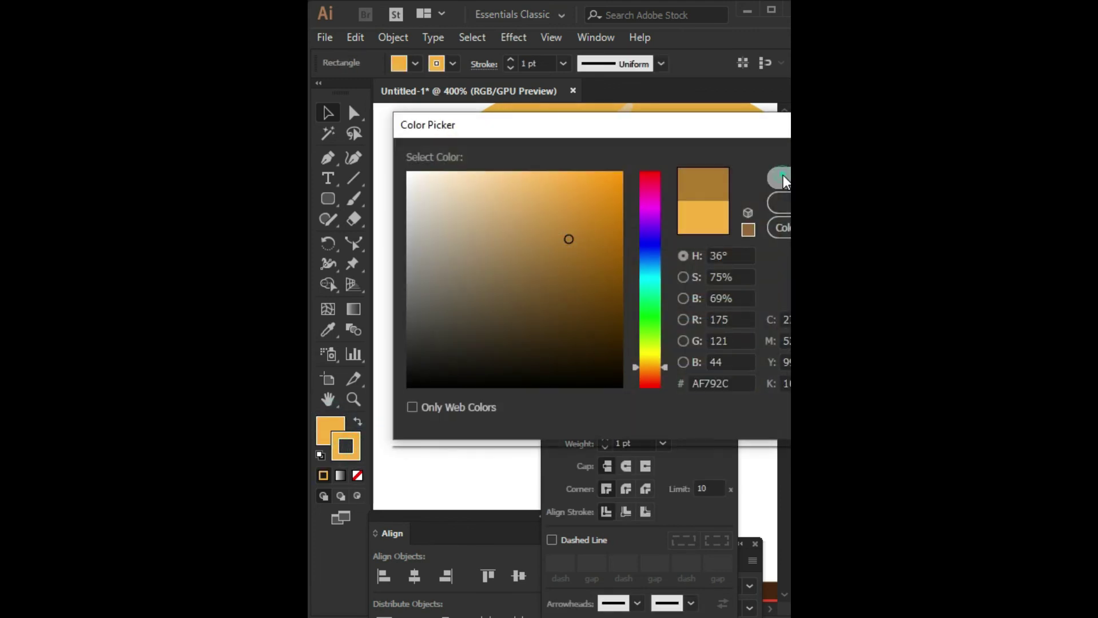
{"action": "left_click", "coordinate": [780, 179]}
{"action": "left_click", "coordinate": [457, 166]}
{"action": "left_click", "coordinate": [421, 450]}
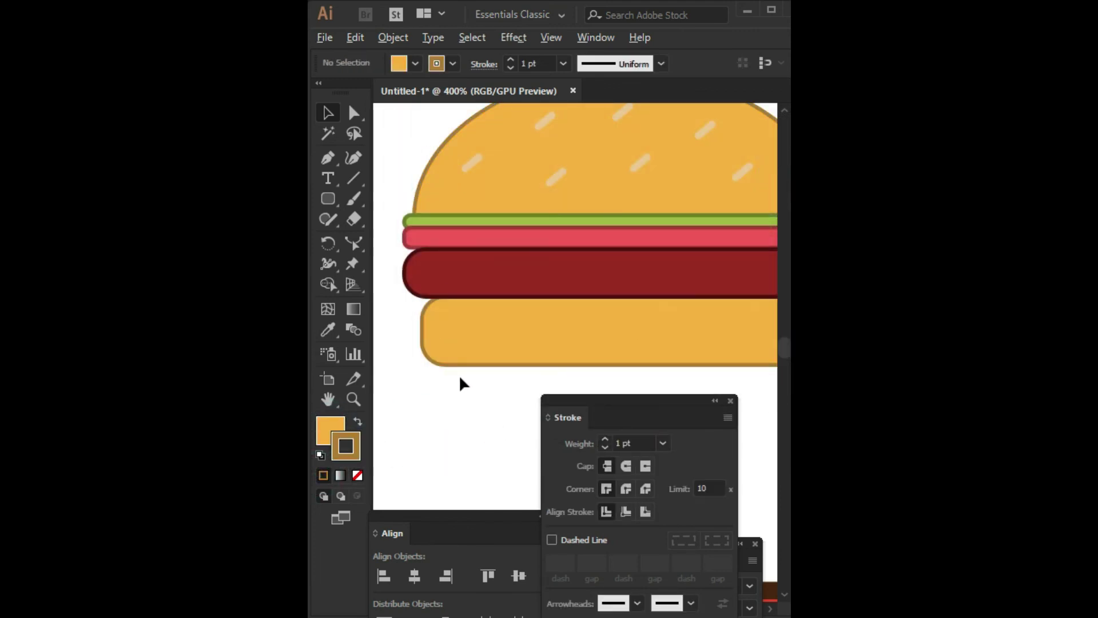
{"action": "key", "text": "ctrl+minus"}
{"action": "key", "text": "ctrl+minus"}
{"action": "left_click_drag", "start_coordinate": [513, 263], "coordinate": [511, 260]}
Centre the burger layers horizontally and widen the bottom bun to match the others
{"action": "left_click", "coordinate": [415, 576]}
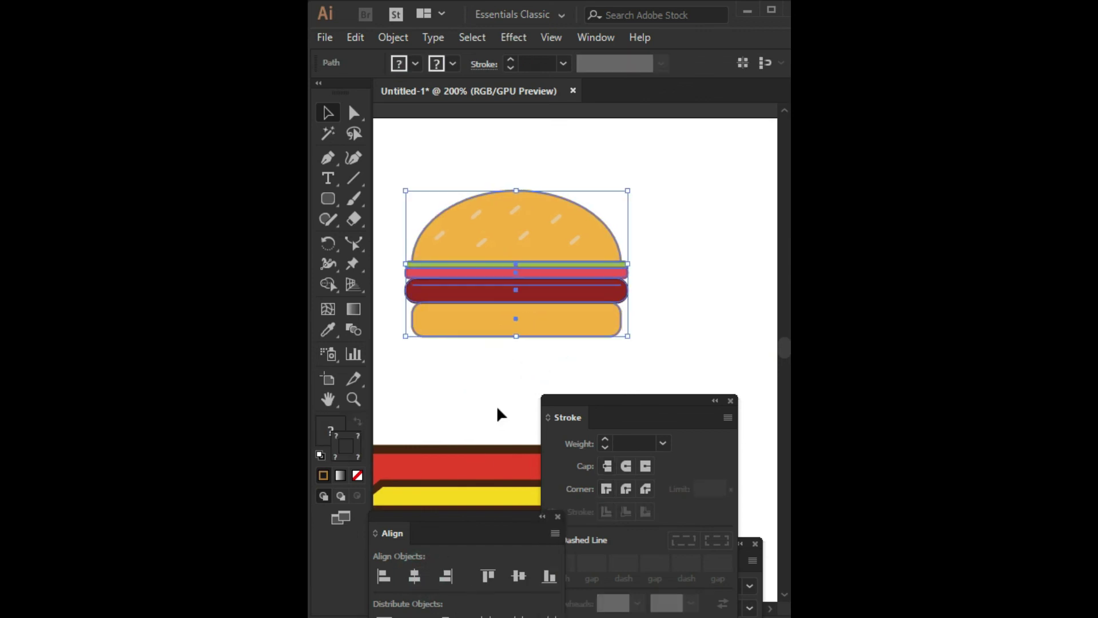
{"action": "left_click", "coordinate": [527, 382]}
{"action": "scroll", "coordinate": [527, 382], "scroll_direction": "down", "scroll_amount": 1}
{"action": "left_click", "coordinate": [623, 303]}
{"action": "left_click_drag", "start_coordinate": [629, 303], "coordinate": [635, 304]}
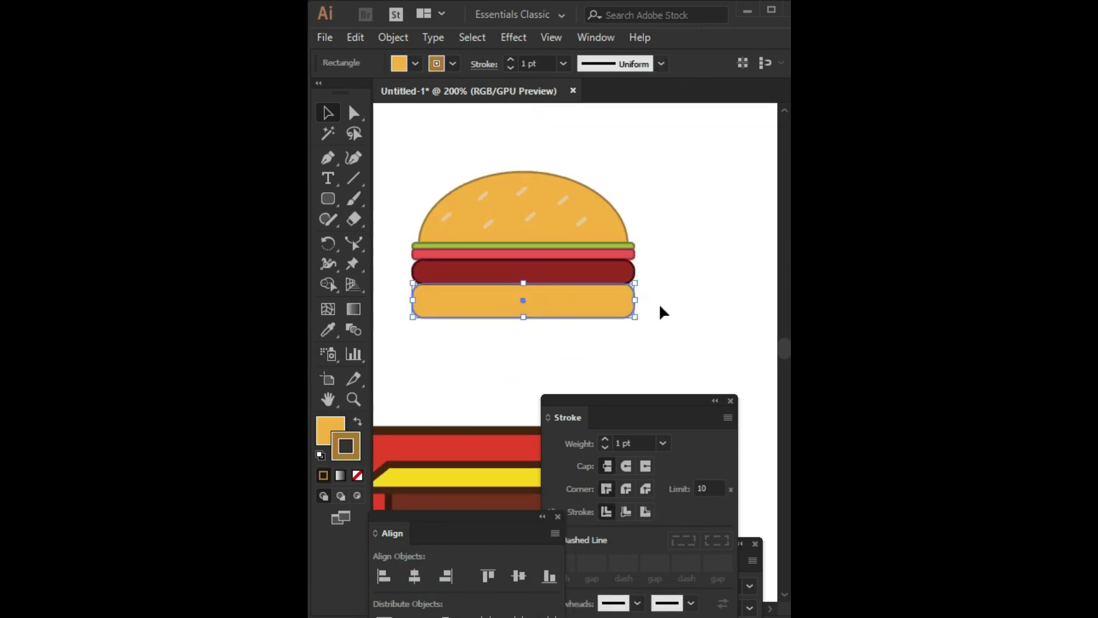
{"action": "left_click_drag", "start_coordinate": [523, 317], "coordinate": [532, 313]}
{"action": "left_click", "coordinate": [534, 348]}
Group all burger layers and set the burger on top of the truck's roof
{"action": "key", "text": "ctrl+minus"}
{"action": "left_click_drag", "start_coordinate": [456, 239], "coordinate": [635, 343]}
{"action": "right_click", "coordinate": [545, 288]}
{"action": "left_click", "coordinate": [567, 377]}
{"action": "left_click_drag", "start_coordinate": [571, 404], "coordinate": [680, 426]}
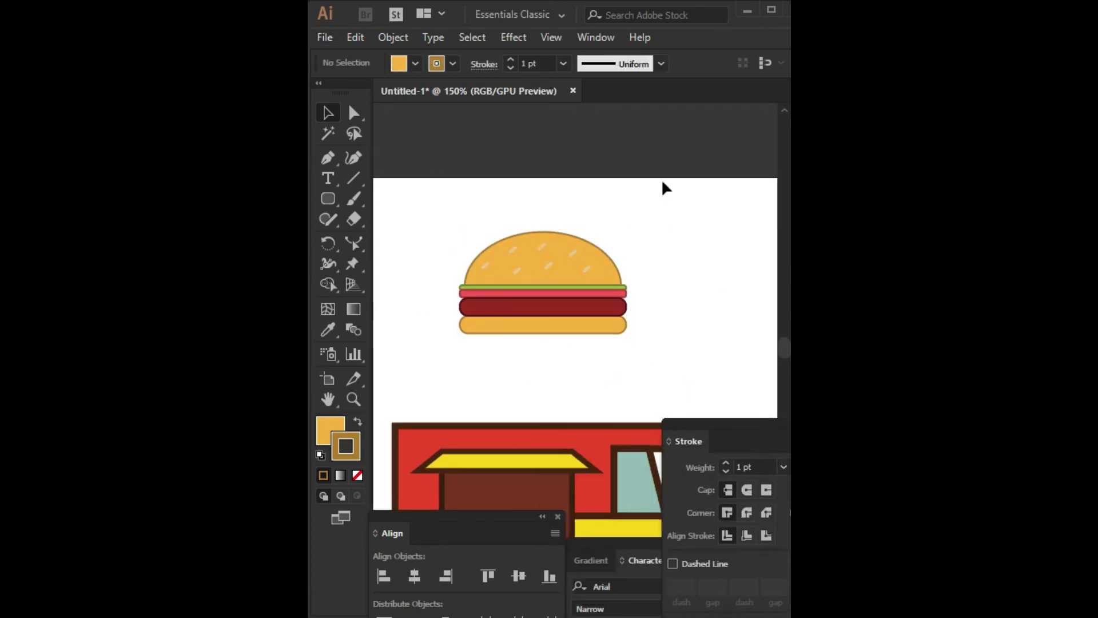
{"action": "left_click_drag", "start_coordinate": [661, 179], "coordinate": [507, 366]}
{"action": "scroll", "coordinate": [576, 256], "scroll_direction": "down", "scroll_amount": 3}
{"action": "left_click_drag", "start_coordinate": [578, 167], "coordinate": [564, 262]}
{"action": "left_click", "coordinate": [655, 219]}
{"action": "left_click_drag", "start_coordinate": [646, 252], "coordinate": [650, 188]}
{"action": "left_click", "coordinate": [649, 184], "text": "ctrl"}
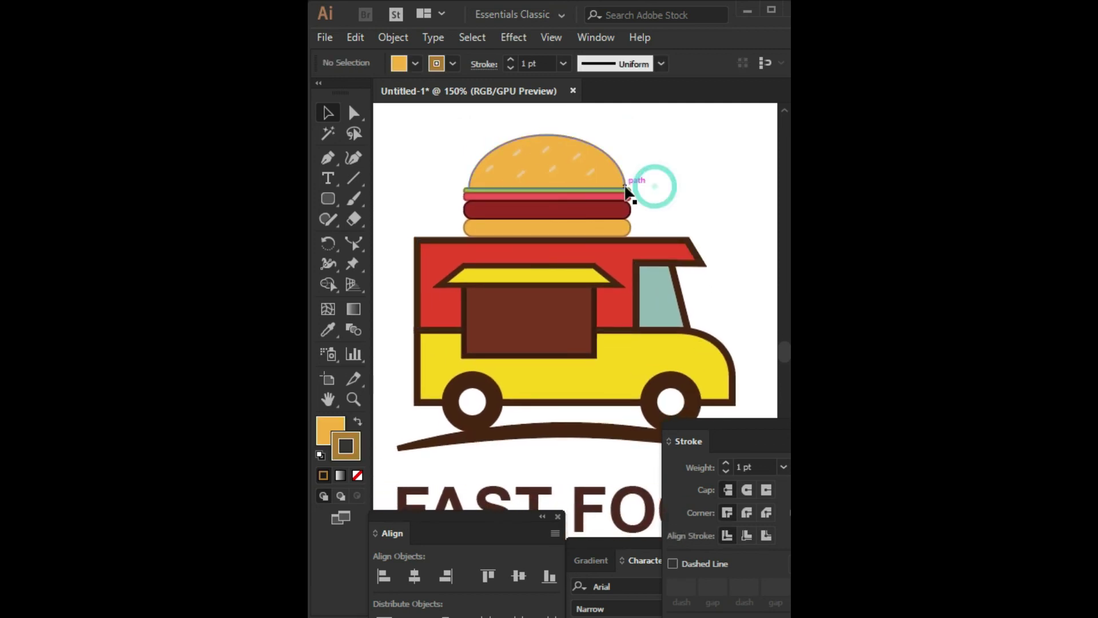
{"action": "mouse_move", "coordinate": [558, 275]}
{"action": "left_mouse_down"}
{"action": "mouse_move", "coordinate": [634, 294]}
{"action": "mouse_move", "coordinate": [640, 284]}
{"action": "left_mouse_up"}
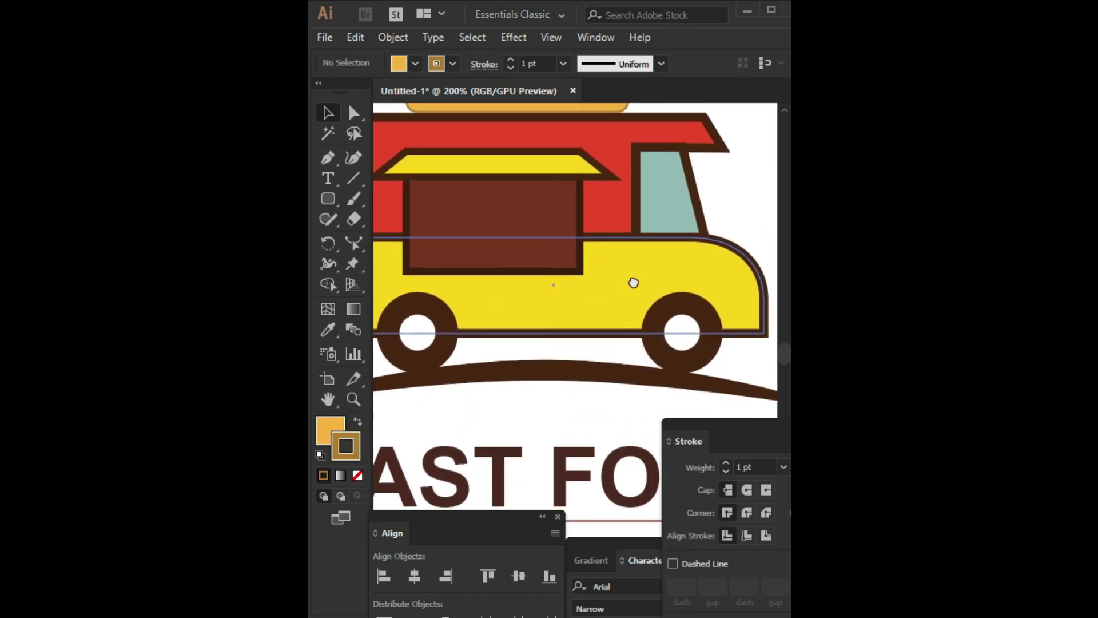
Draw a closed Pen shape across the lower truck body, curving around the front
{"action": "left_click", "coordinate": [328, 159]}
{"action": "scroll", "coordinate": [436, 229], "scroll_direction": "down", "scroll_amount": 2}
{"action": "key", "text": "ctrl+minus"}
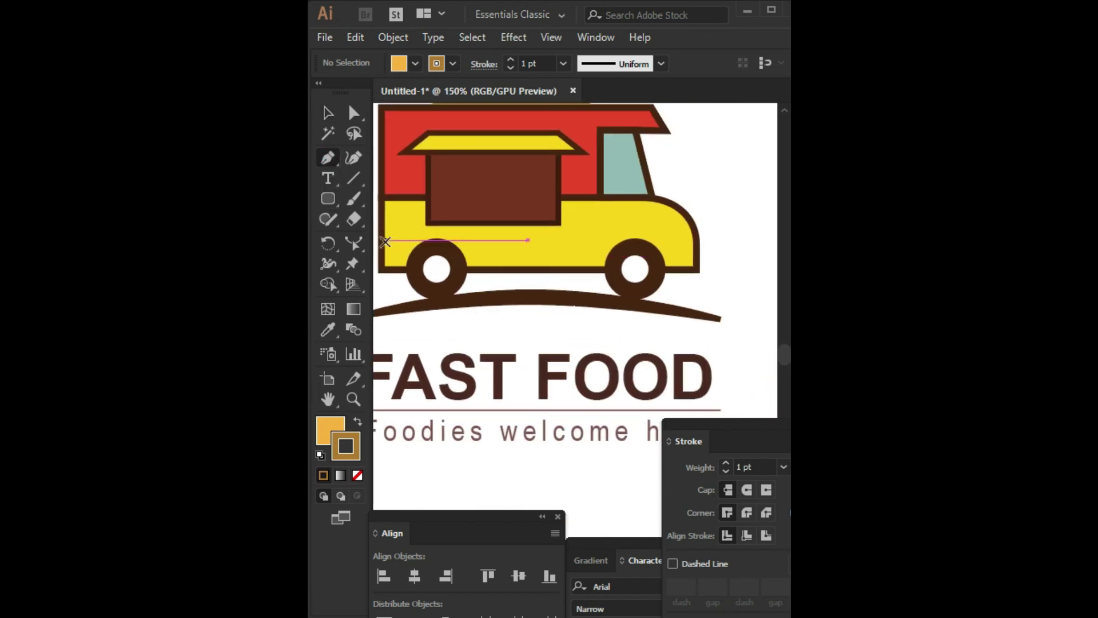
{"action": "left_click", "coordinate": [394, 238]}
{"action": "left_click", "coordinate": [488, 238]}
{"action": "left_click_drag", "start_coordinate": [675, 233], "coordinate": [738, 278]}
{"action": "left_click", "coordinate": [452, 296]}
{"action": "left_click", "coordinate": [471, 235]}
Use Shape Builder to split off and merge the lower strip of the body
{"action": "left_click", "coordinate": [328, 112]}
{"action": "left_click", "coordinate": [328, 284]}
{"action": "left_click", "coordinate": [489, 280]}
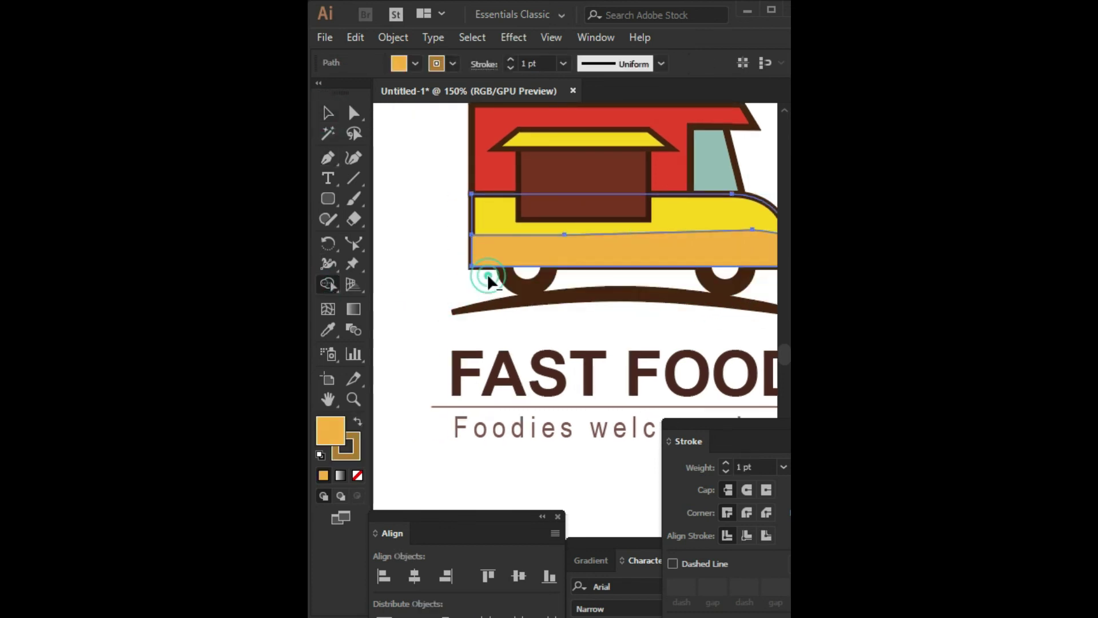
{"action": "scroll", "coordinate": [515, 268], "scroll_direction": "right", "scroll_amount": 3}
Send the lower strip backward so it sits behind the wheels
{"action": "left_click", "coordinate": [327, 113]}
{"action": "left_click", "coordinate": [516, 273]}
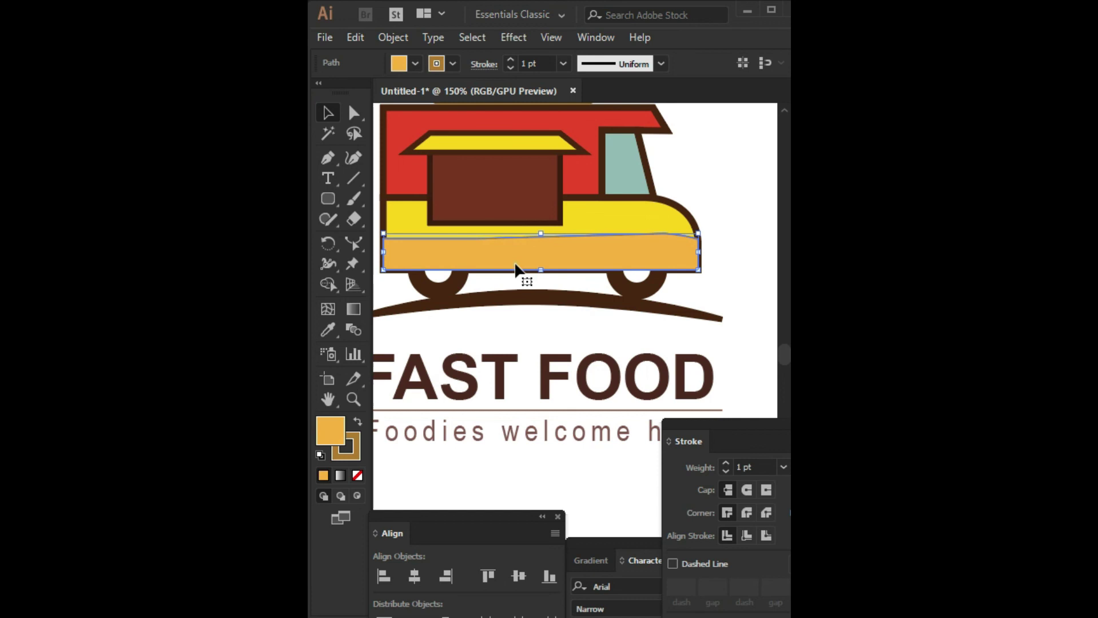
{"action": "key", "text": "ctrl+shift+bracketleft"}
{"action": "left_click", "coordinate": [522, 258]}
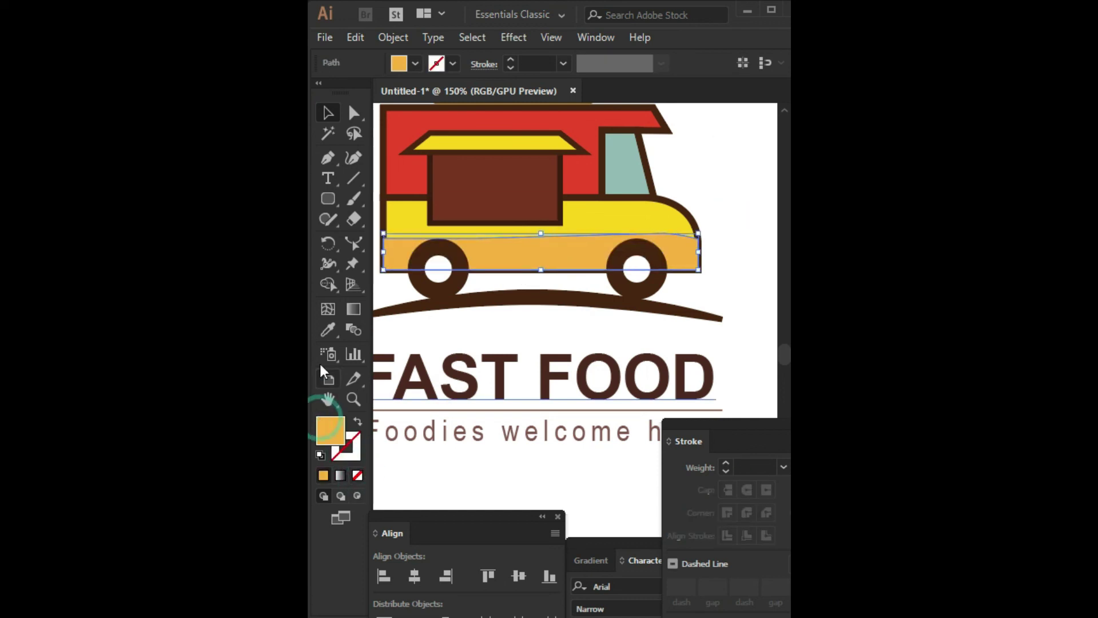
Copy the body's style onto the strip, then set no stroke and a paler yellow fill
{"action": "left_click", "coordinate": [328, 330]}
{"action": "left_click", "coordinate": [437, 264]}
{"action": "left_click", "coordinate": [358, 475]}
{"action": "double_click", "coordinate": [330, 430]}
{"action": "left_click", "coordinate": [539, 186]}
{"action": "key", "text": "Return"}
Stretch the pale-yellow strip's left edge out to the truck body's edge
{"action": "left_click", "coordinate": [326, 111]}
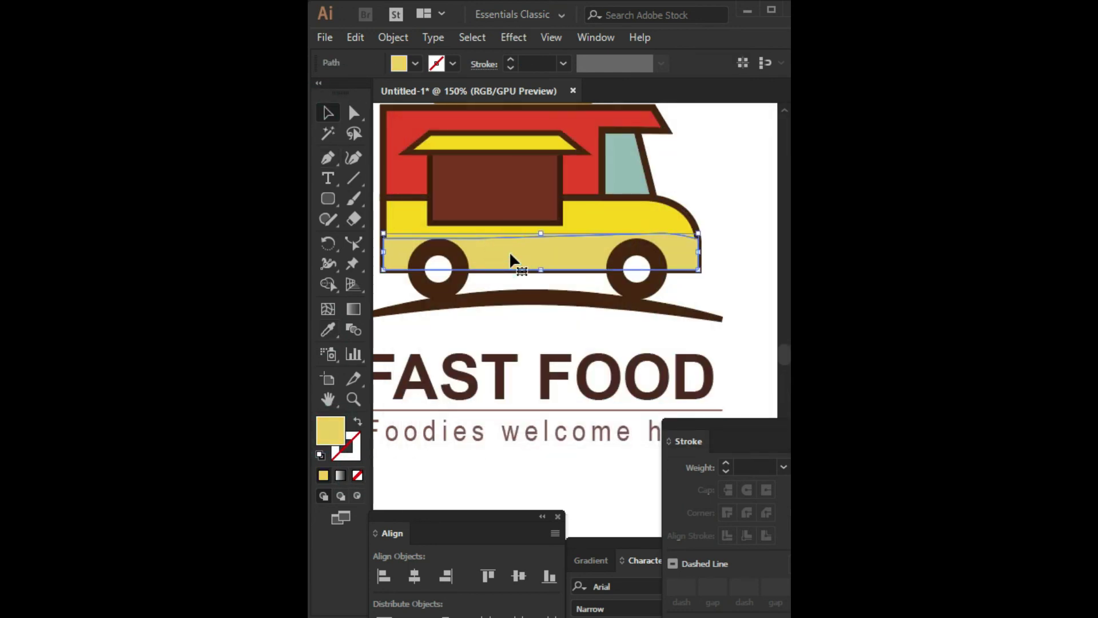
{"action": "scroll", "coordinate": [686, 255], "scroll_direction": "up", "scroll_amount": 1}
{"action": "scroll", "coordinate": [686, 254], "scroll_direction": "up", "scroll_amount": 3}
{"action": "left_click", "coordinate": [714, 356]}
{"action": "left_click_drag", "start_coordinate": [713, 356], "coordinate": [526, 282]}
{"action": "left_click", "coordinate": [526, 282]}
{"action": "left_click_drag", "start_coordinate": [469, 242], "coordinate": [485, 242]}
{"action": "scroll", "coordinate": [460, 352], "scroll_direction": "down", "scroll_amount": 4}
{"action": "scroll", "coordinate": [460, 351], "scroll_direction": "up", "scroll_amount": 6}
{"action": "left_click_drag", "start_coordinate": [532, 342], "coordinate": [534, 343]}
{"action": "scroll", "coordinate": [422, 318], "scroll_direction": "down", "scroll_amount": 2}
{"action": "scroll", "coordinate": [589, 360], "scroll_direction": "down", "scroll_amount": 3}
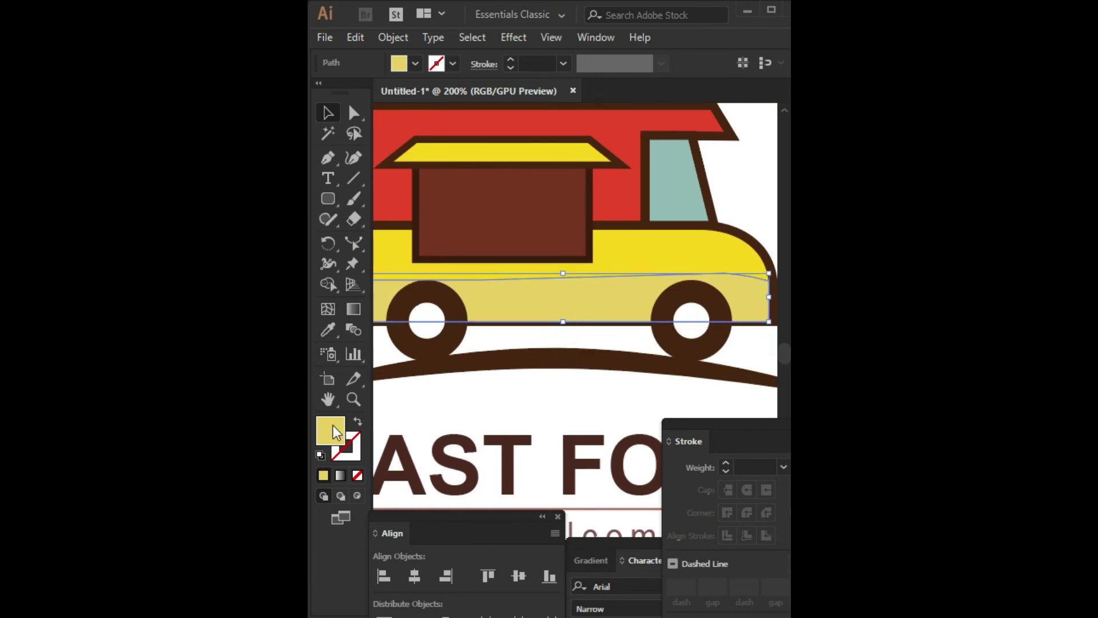
Change the strip's fill to tan hex BCAD71
{"action": "double_click", "coordinate": [334, 428]}
{"action": "type", "text": "BCAD71"}
{"action": "left_click", "coordinate": [766, 177]}
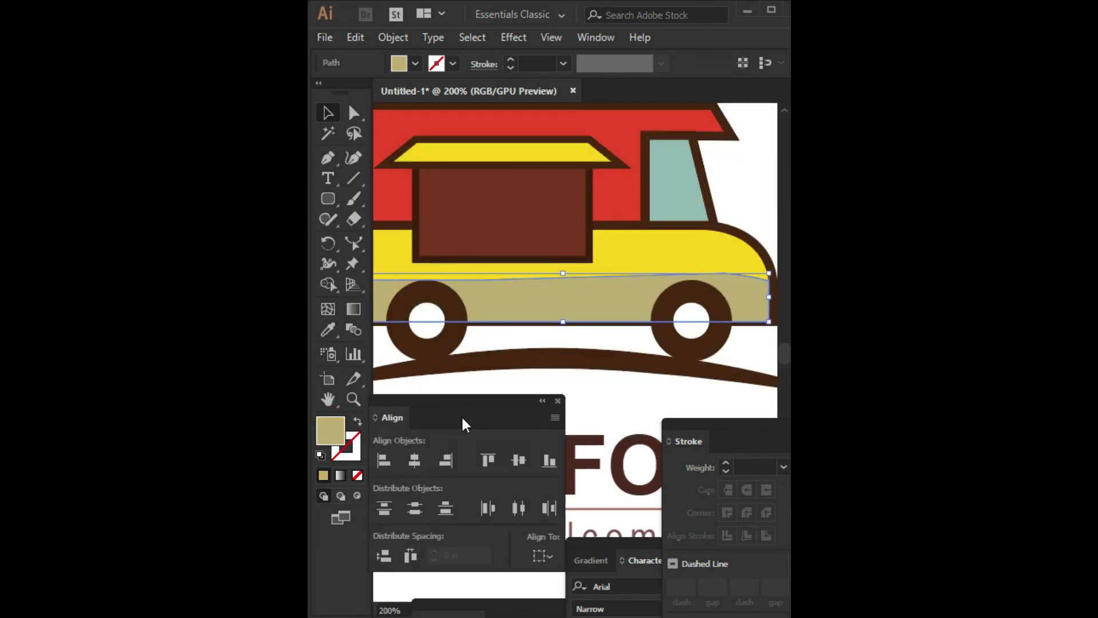
Set the strip's opacity to 30% and zoom out to view the whole logo
{"action": "key", "text": "ctrl+shift+F10"}
{"action": "left_click", "coordinate": [553, 402]}
{"action": "left_click_drag", "start_coordinate": [537, 424], "coordinate": [513, 426]}
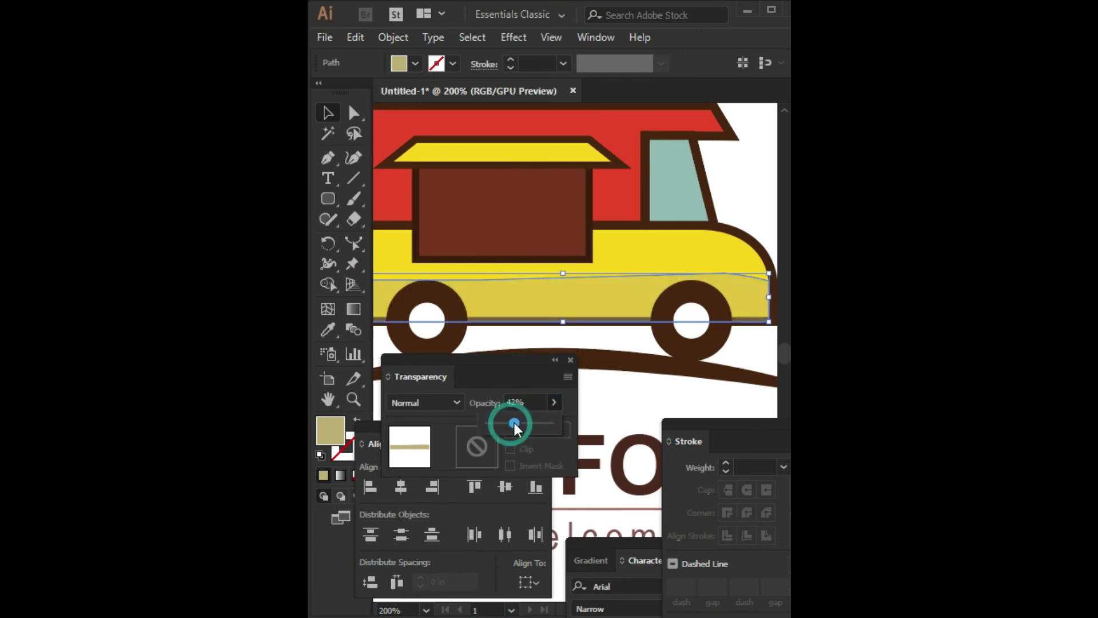
{"action": "left_click", "coordinate": [553, 401]}
{"action": "left_click_drag", "start_coordinate": [497, 424], "coordinate": [503, 425]}
{"action": "left_click", "coordinate": [736, 186]}
{"action": "key", "text": "ctrl+minus"}
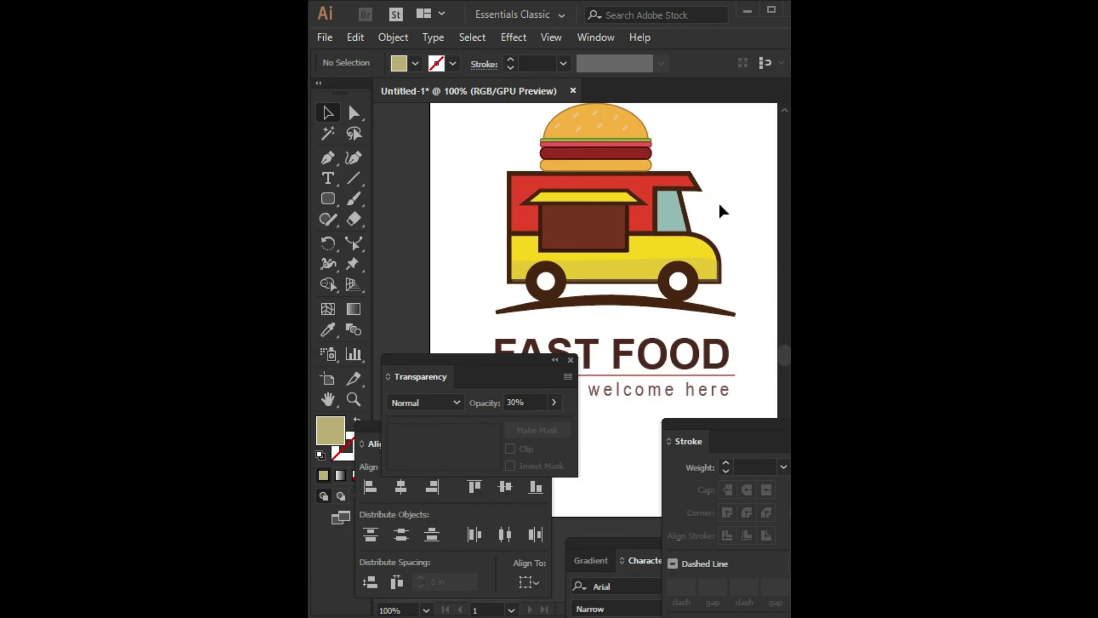